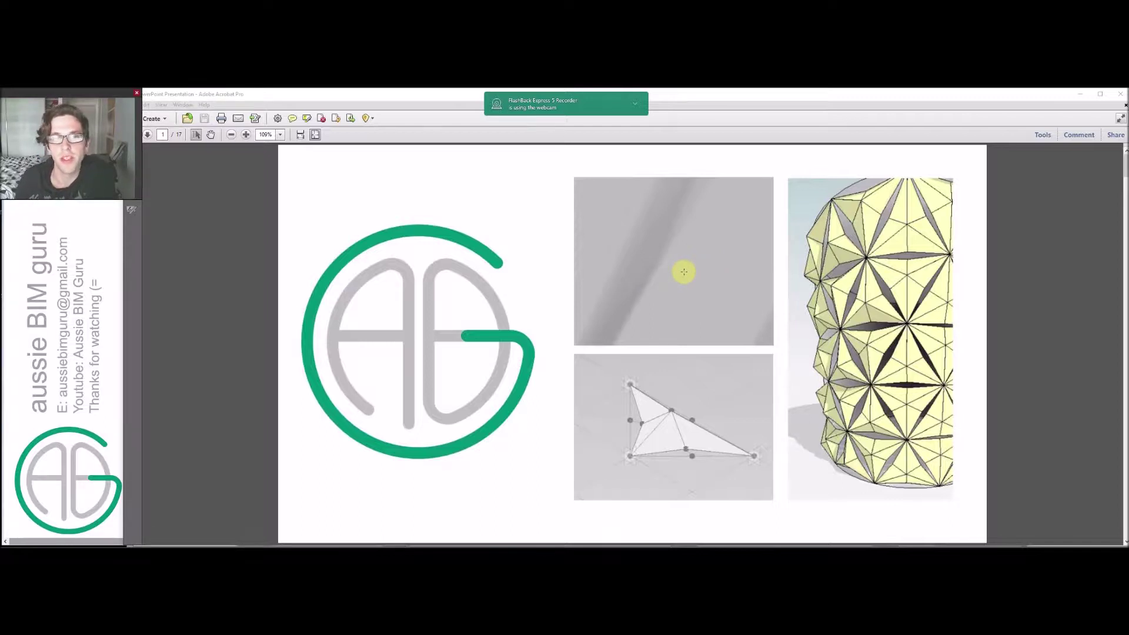
- Page through the presentation's recap of parts 1 and 2 and the part 3 introduction, up to the Alternative Panel Creation Lunchbox slide
scroll(684, 271, "down", 2)
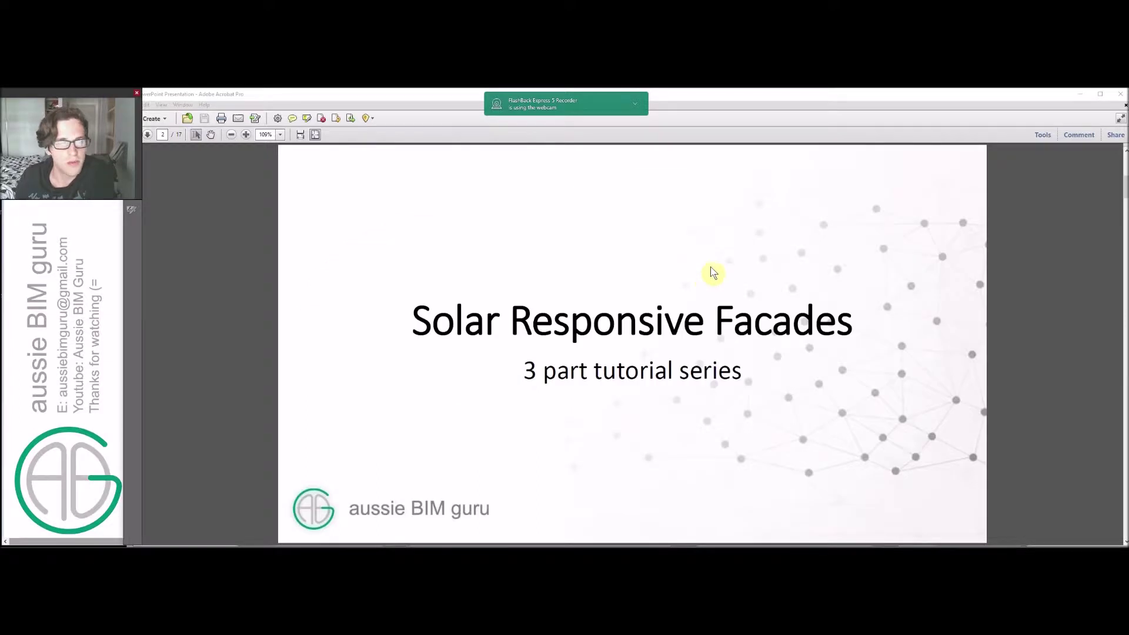
scroll(671, 287, "down", 2)
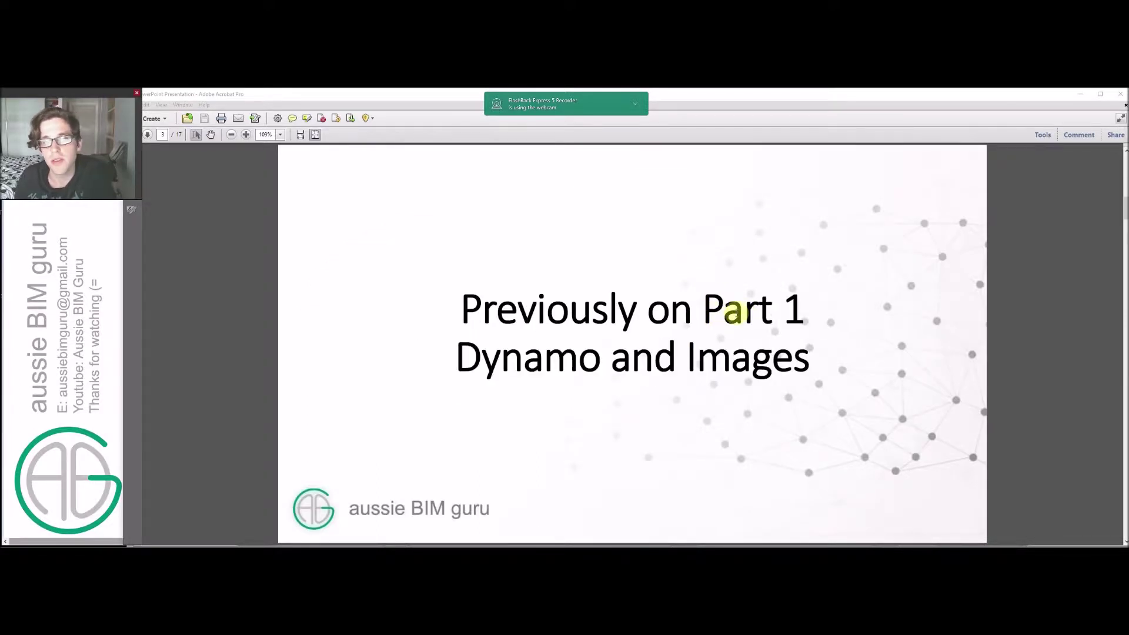
scroll(735, 311, "down", 2)
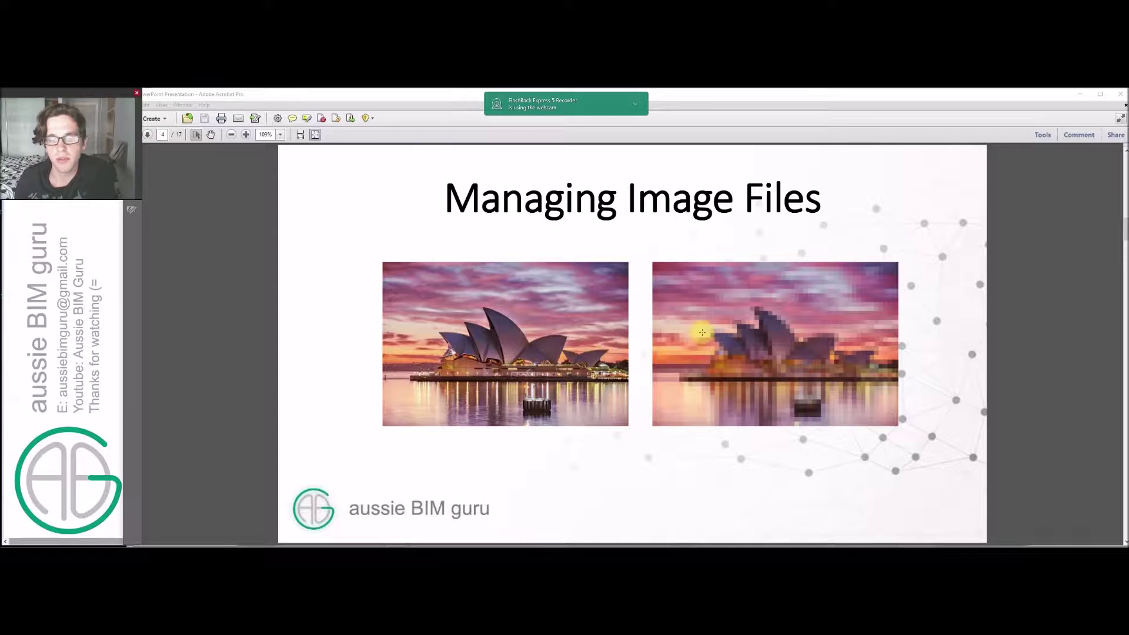
scroll(808, 326, "down", 2)
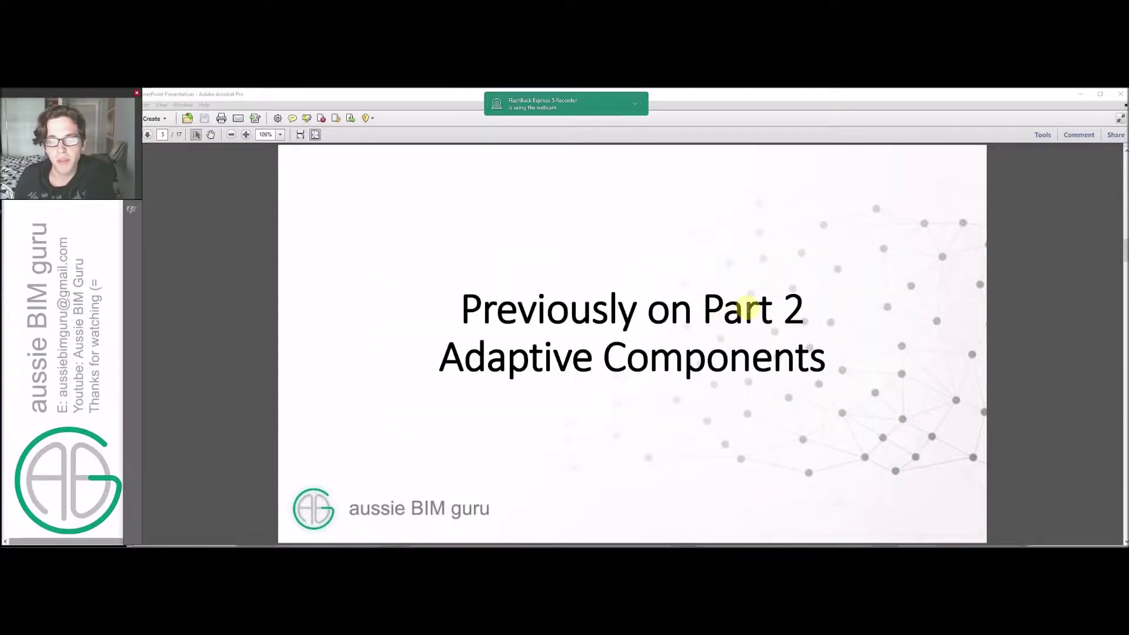
scroll(747, 308, "down", 2)
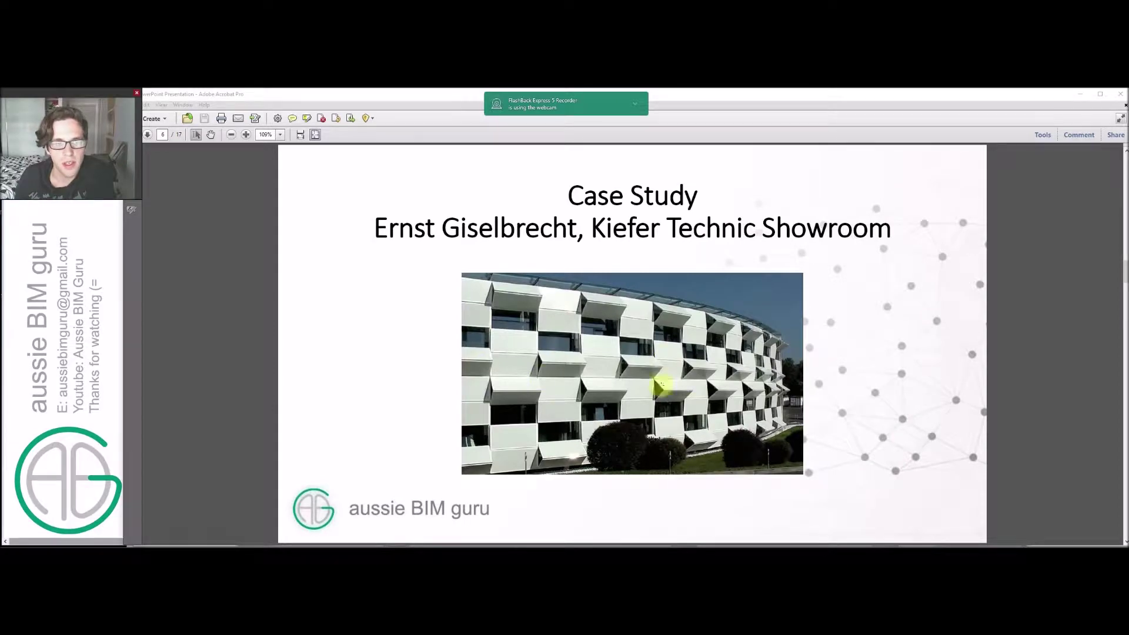
scroll(815, 347, "down", 2)
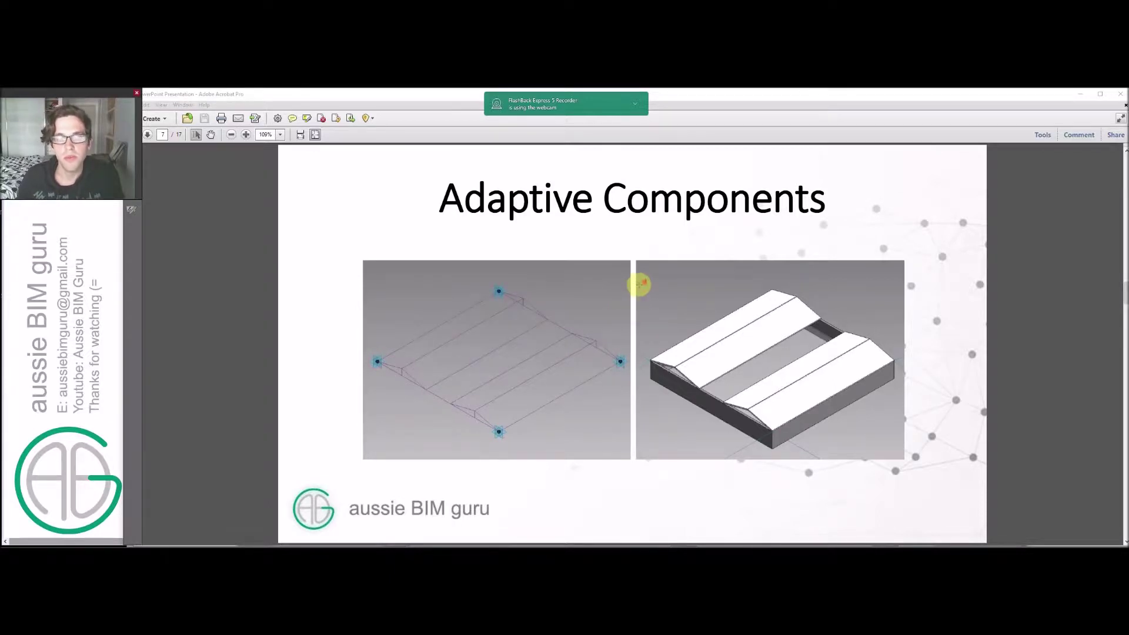
scroll(611, 274, "down", 2)
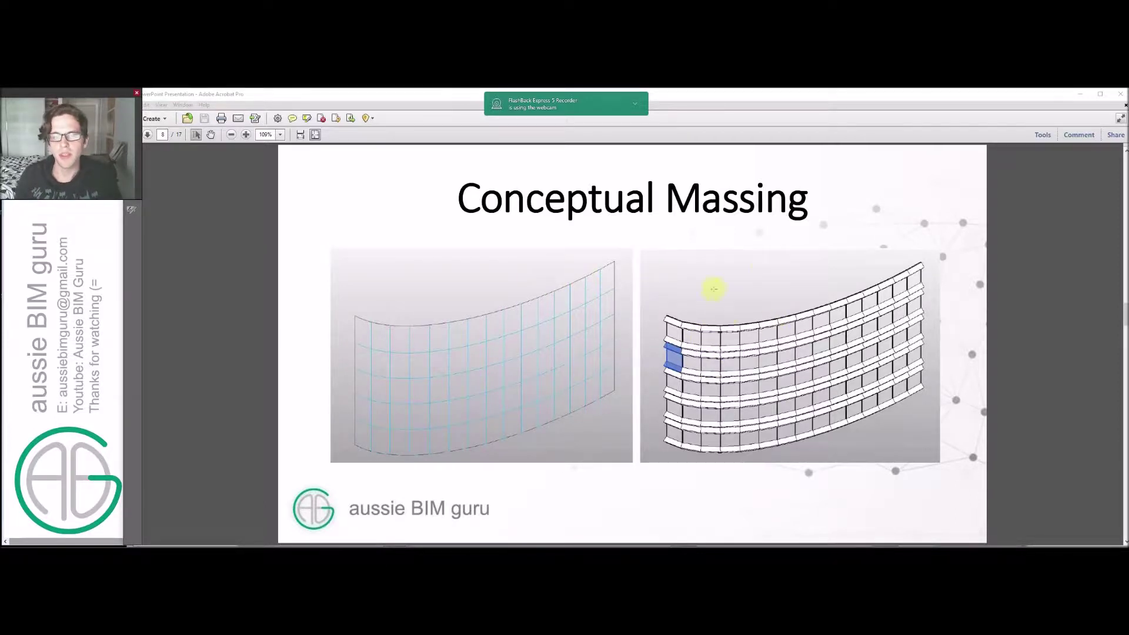
key("Right")
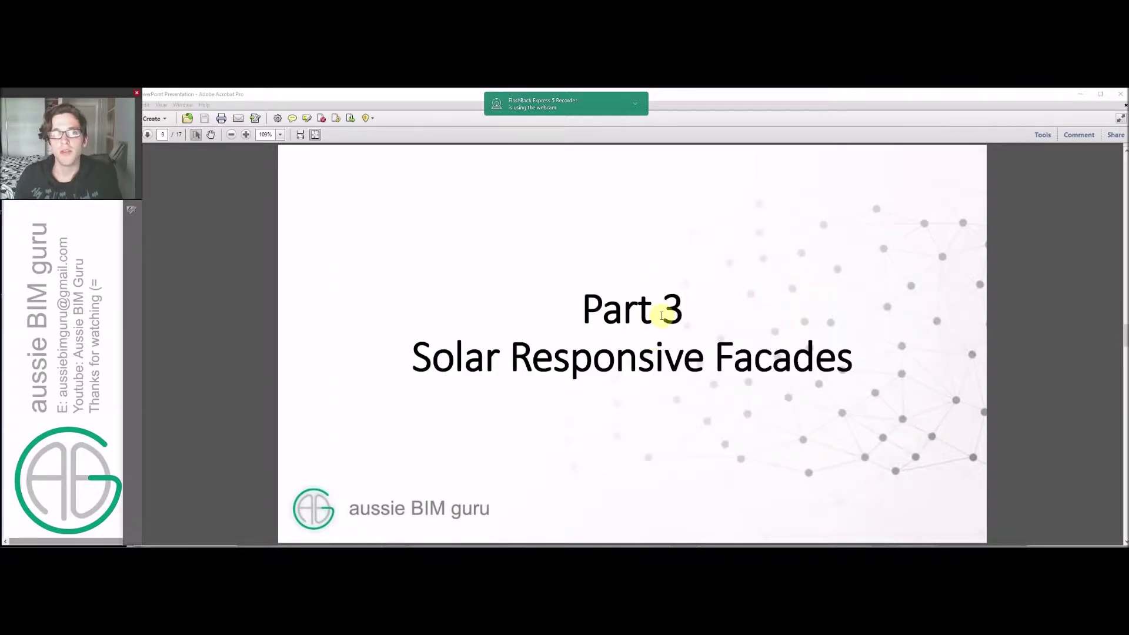
key("Right")
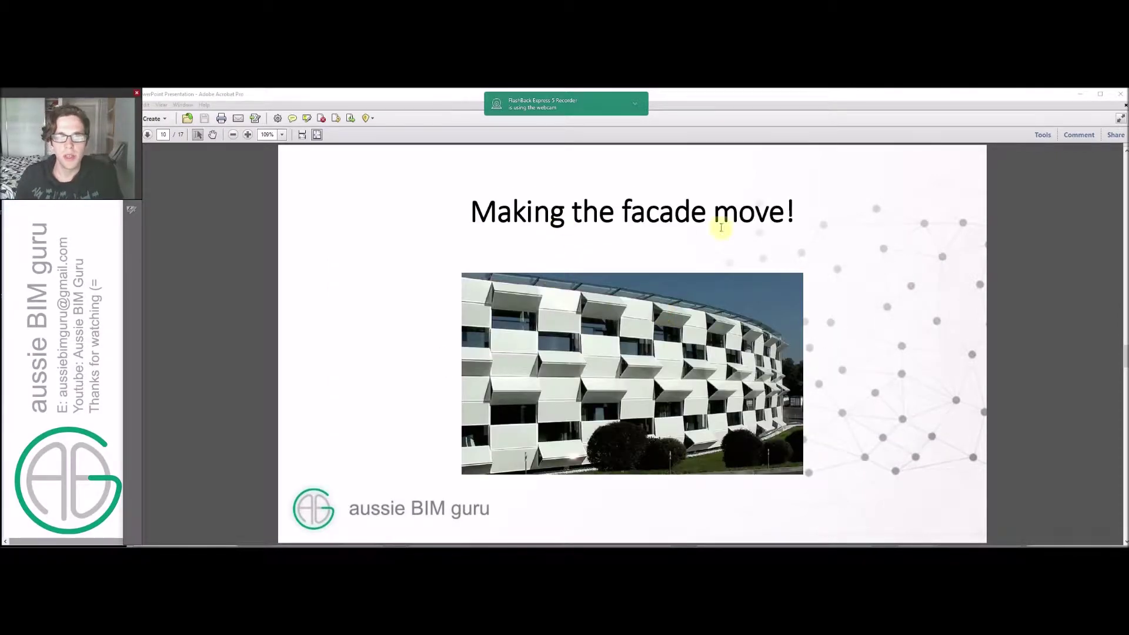
key("Right")
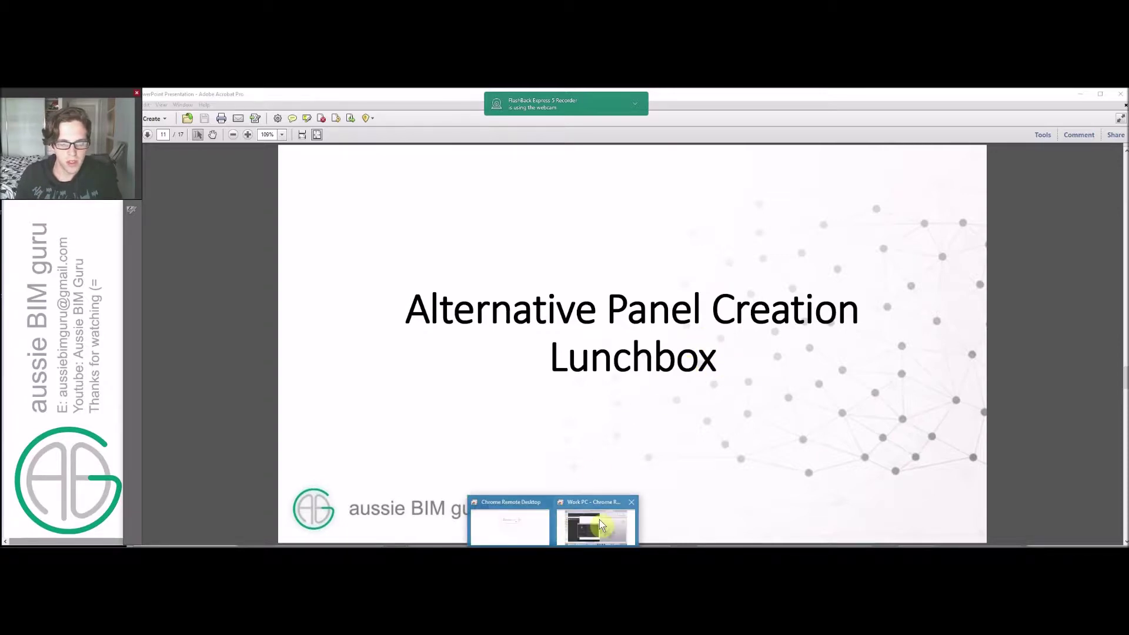
- Switch to the Work PC remote desktop session and close the About Dynamo window to show the Lunchbox.dyn graph
left_click(599, 519)
left_click_drag(576, 259, 578, 240)
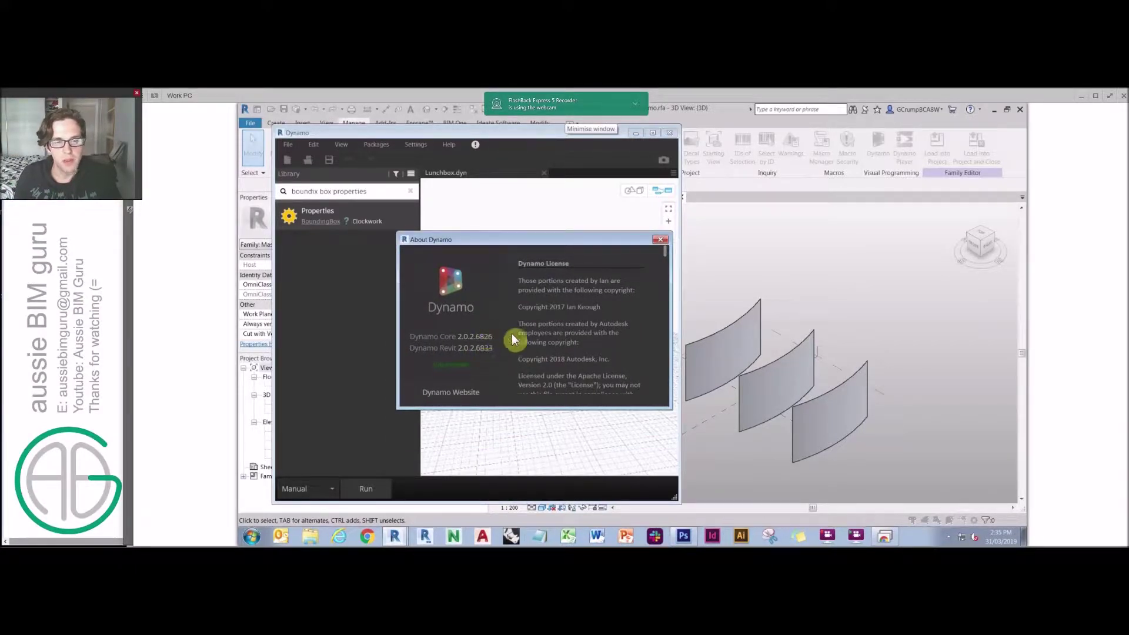
left_click(659, 241)
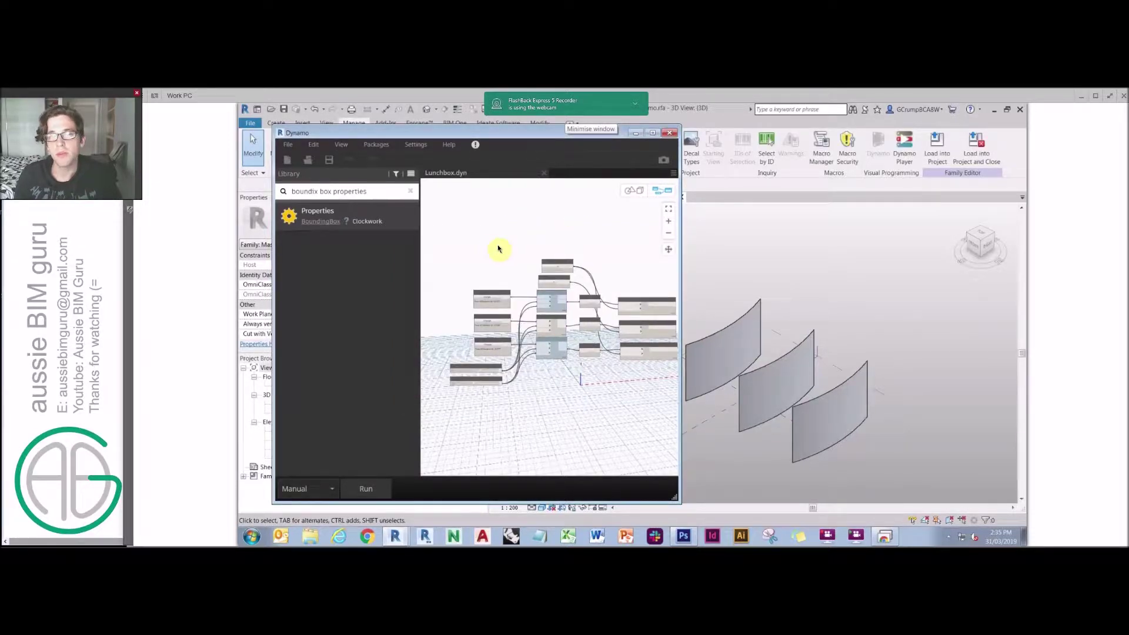
- Clear the node library search and display the panel nodes in the LunchBox package's Geometry category
left_click_drag(379, 191, 266, 181)
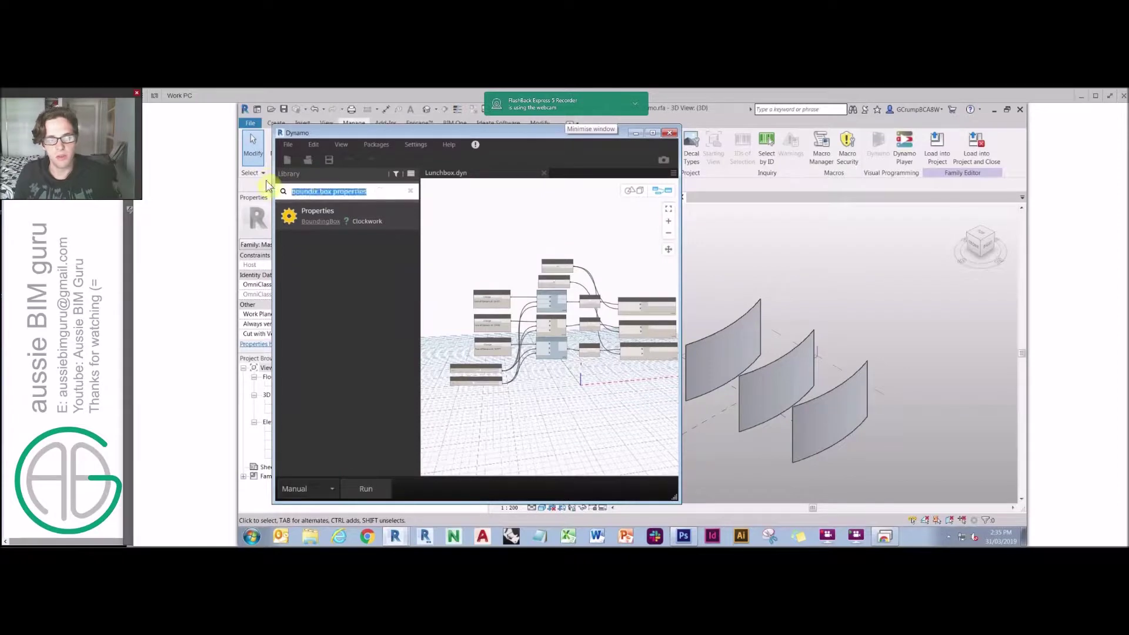
key("BackSpace")
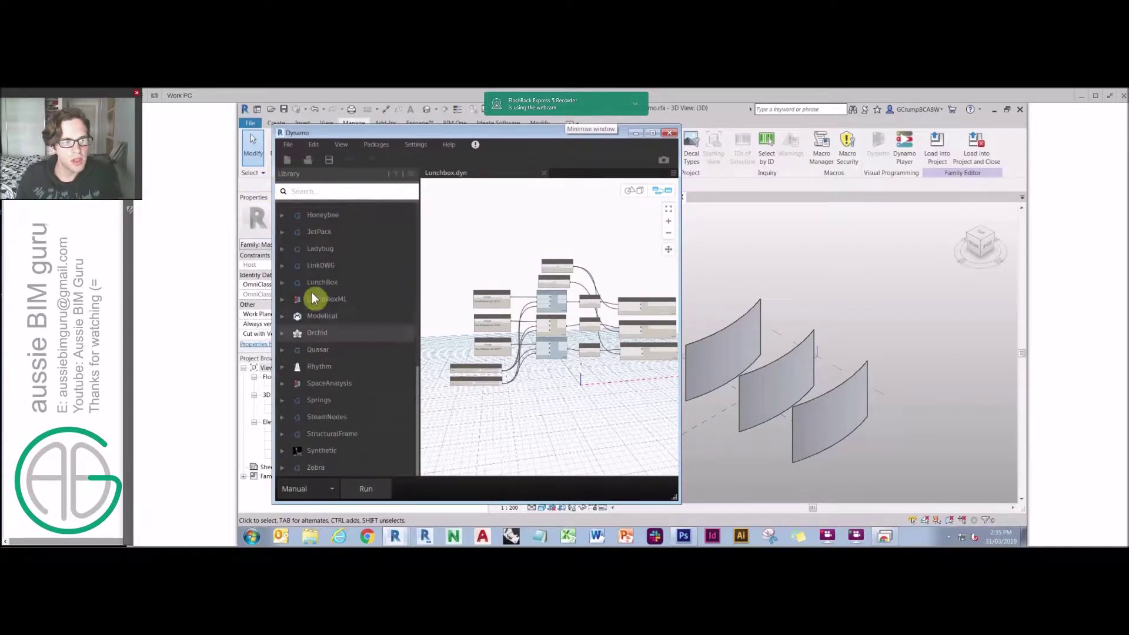
left_click(305, 283)
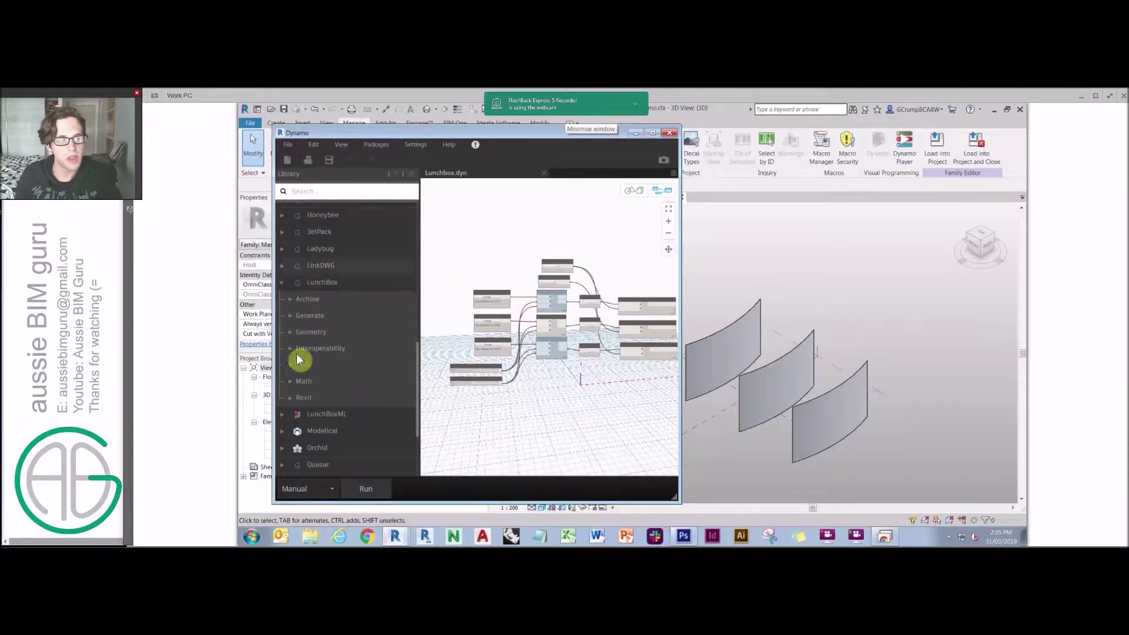
left_click(288, 331)
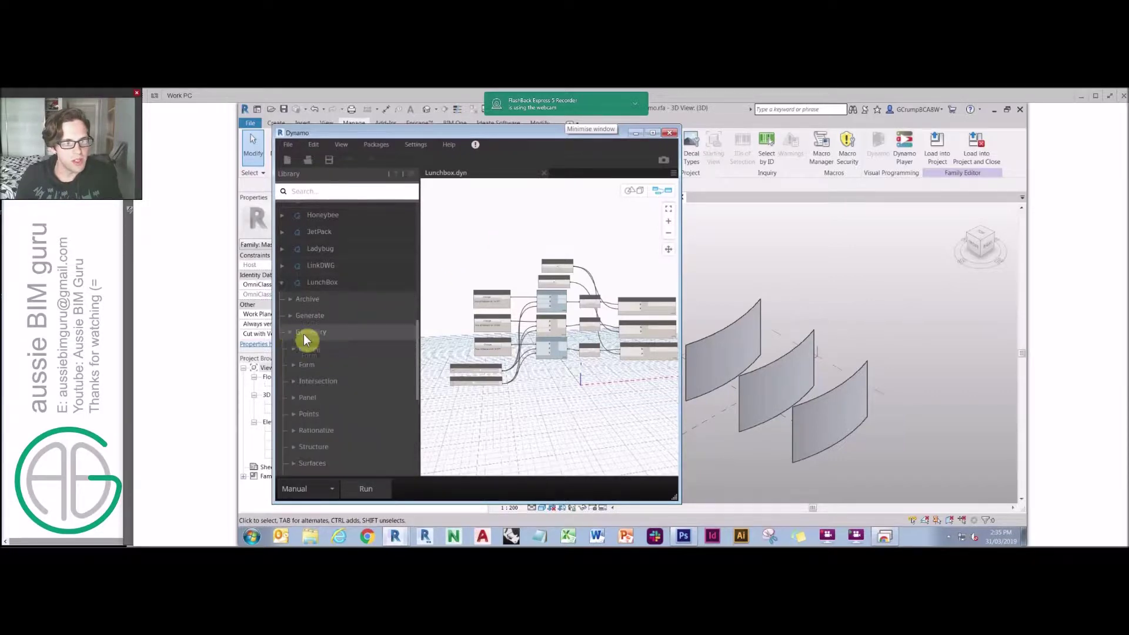
left_click(318, 396)
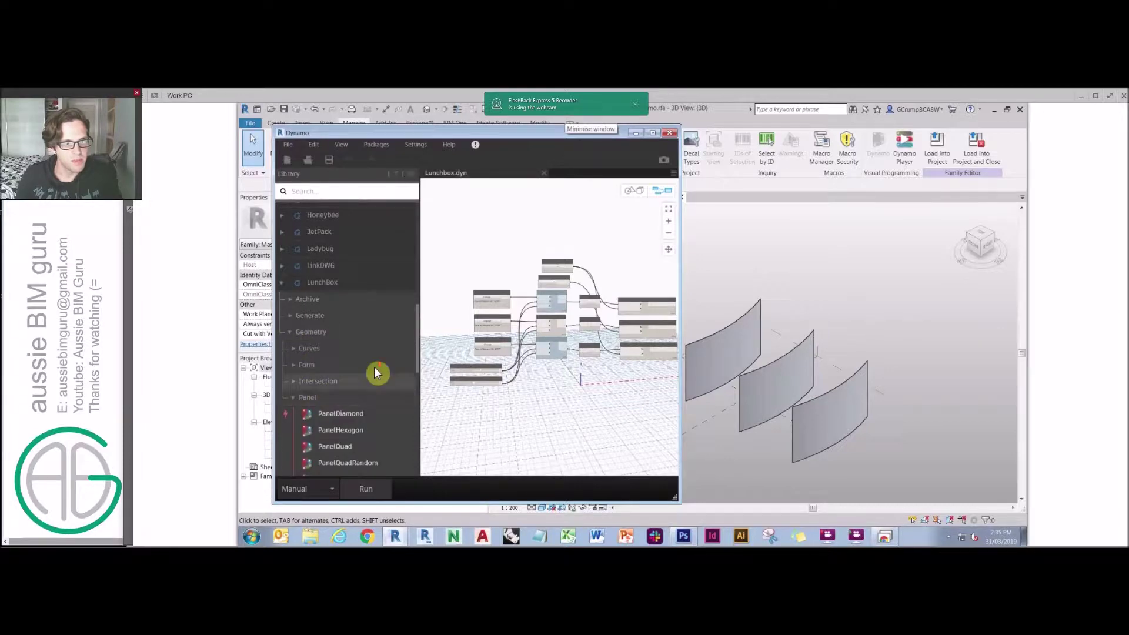
scroll(375, 368, "down", 3)
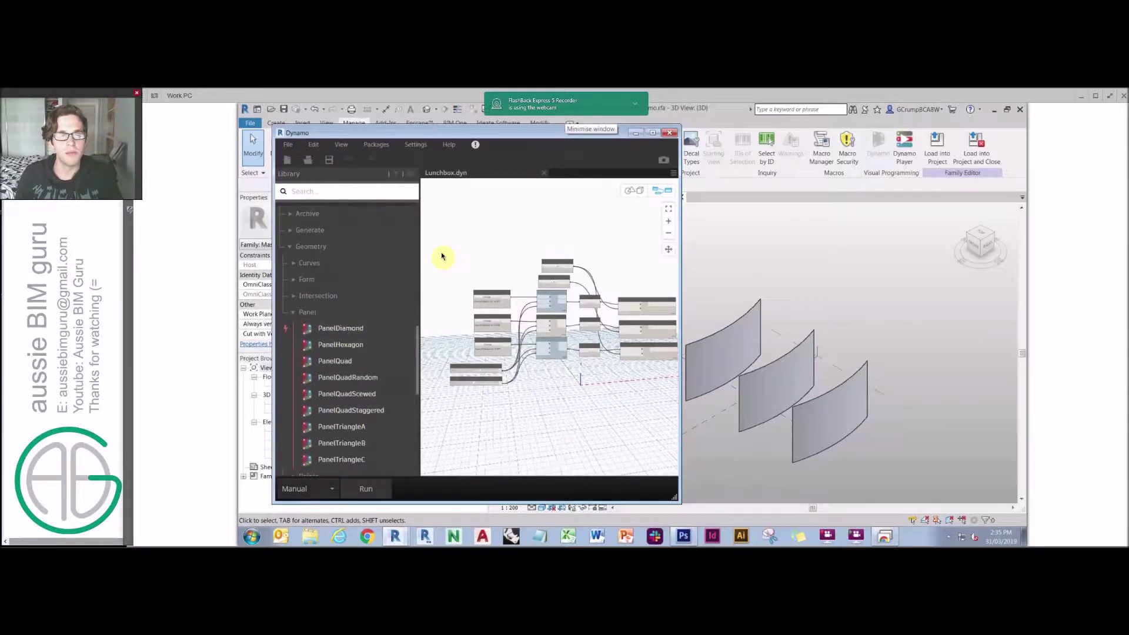
- Toggle the geometry preview of the Panel.PanelTriangleB node in the graph
scroll(479, 270, "up", 4)
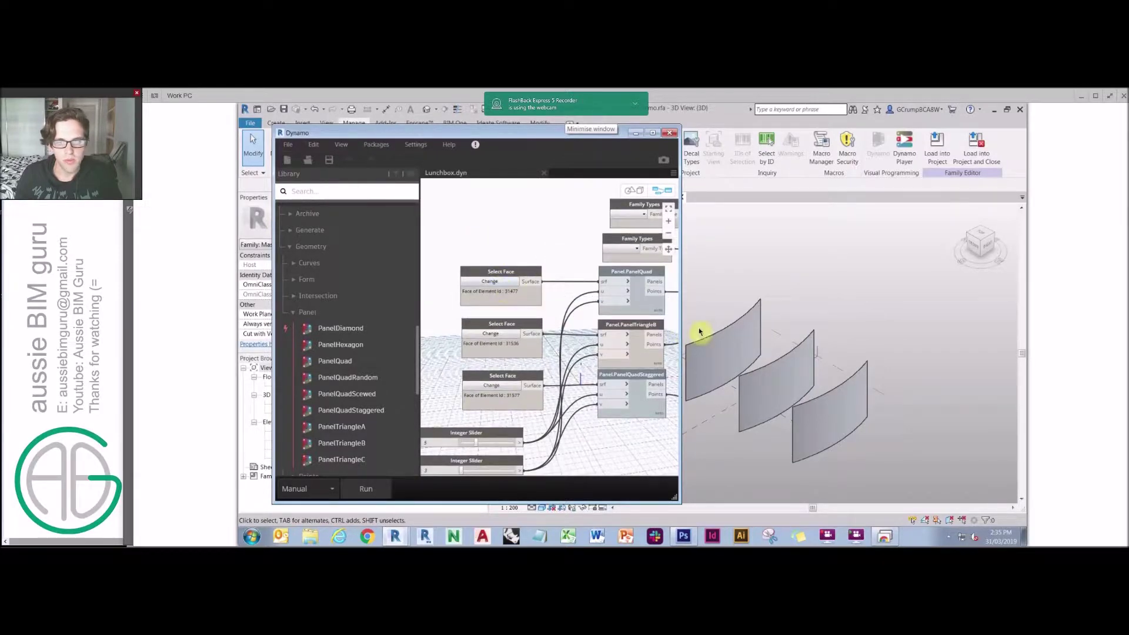
left_click(521, 214)
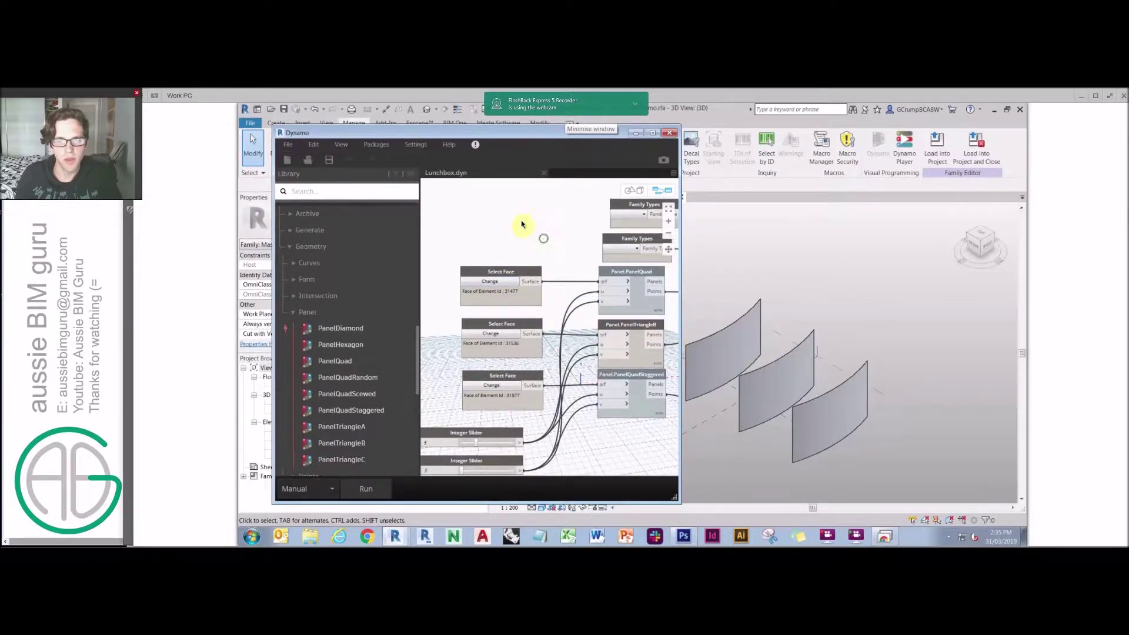
middle_click_drag(521, 224, 483, 211)
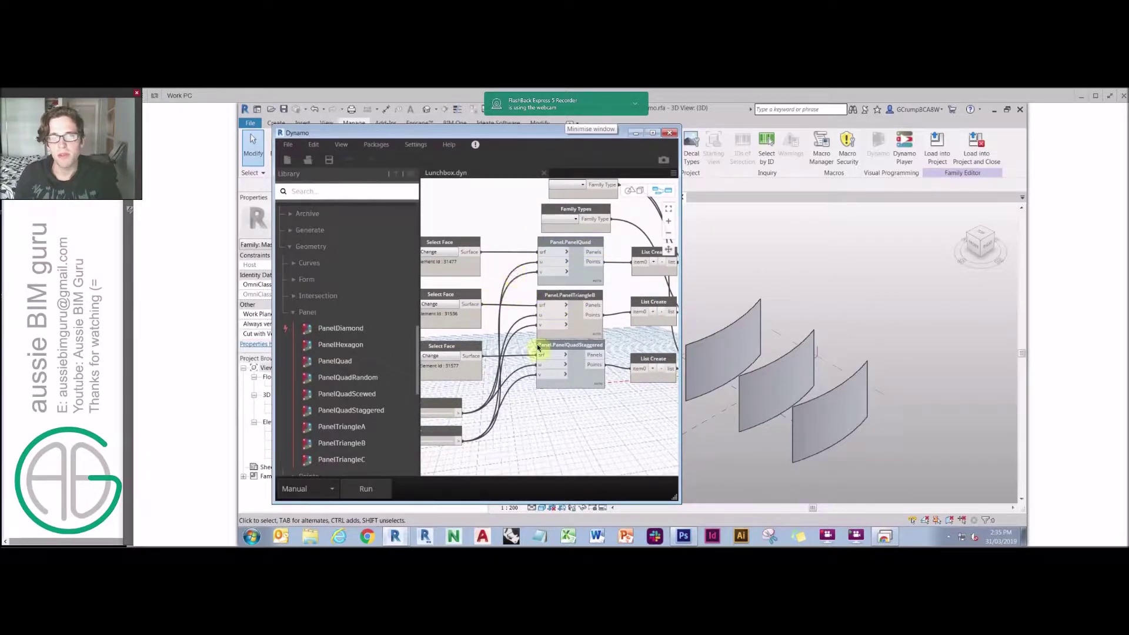
right_click(577, 294)
left_click(623, 377)
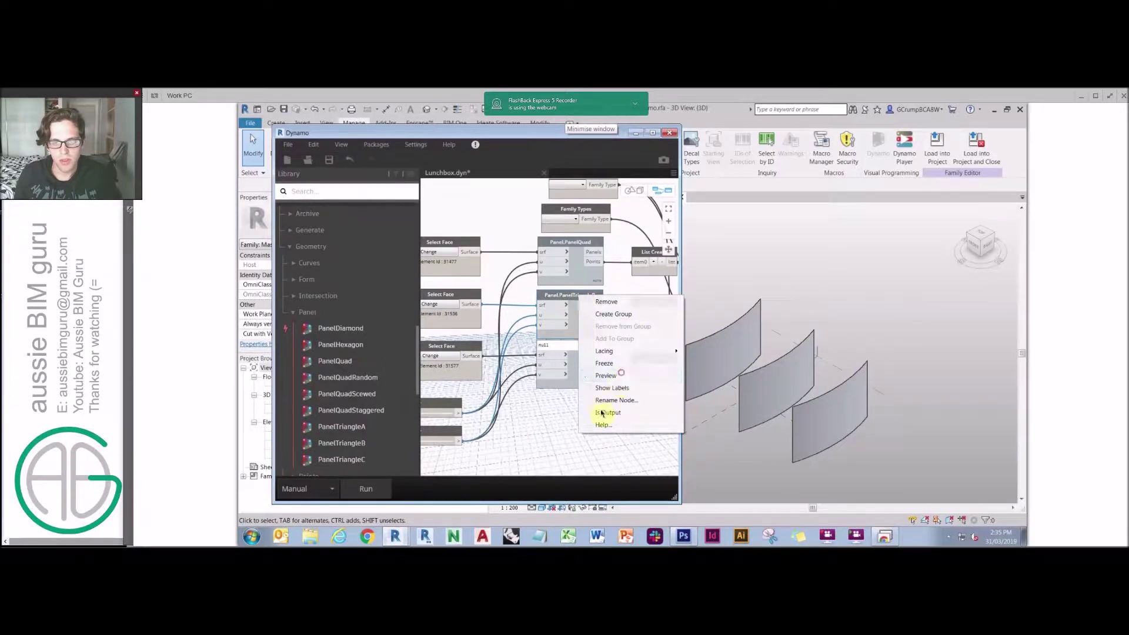
- Check which family types the uppermost Family Types node offers, leaving its selection empty
middle_click_drag(536, 415, 527, 414)
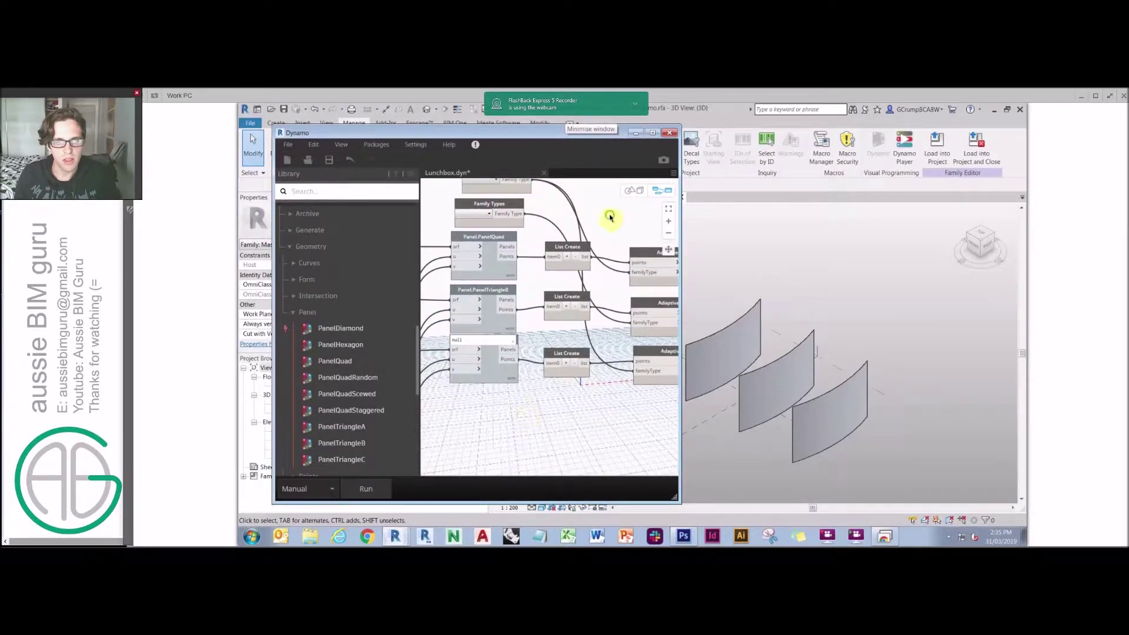
middle_click_drag(609, 217, 571, 260)
left_click(467, 229)
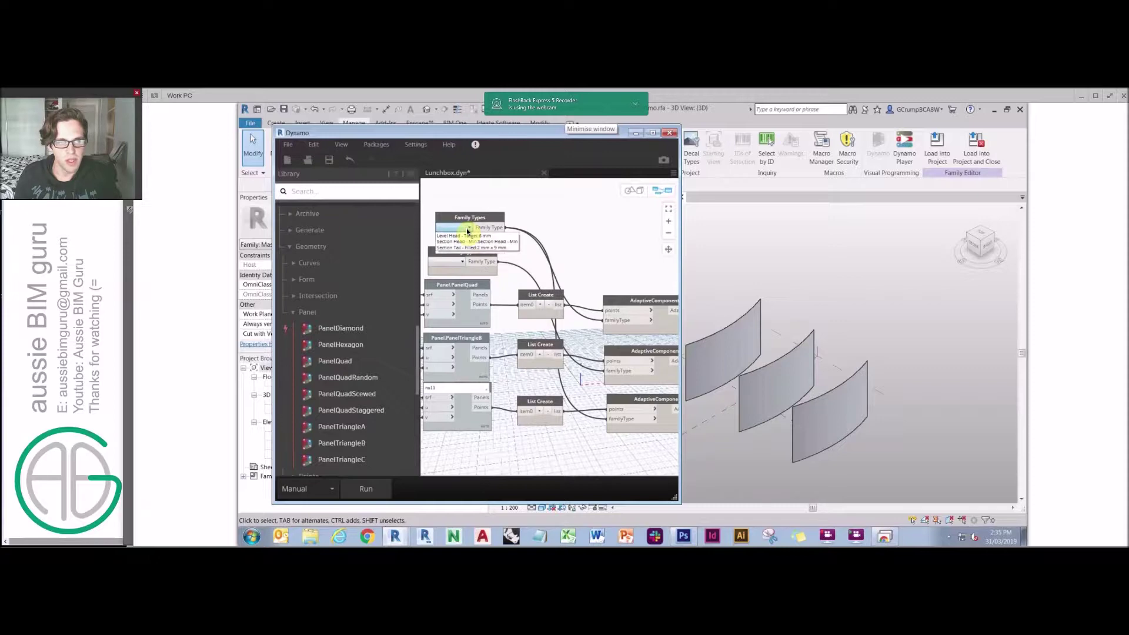
left_click(454, 227)
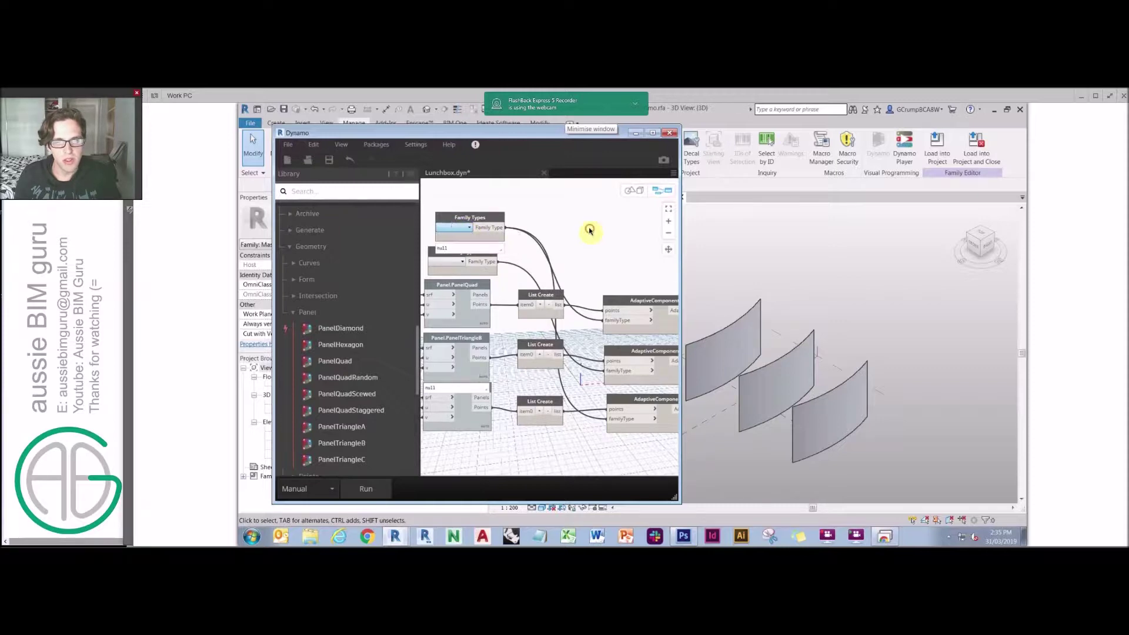
- Load the Rectangle Surface.rfa and Triangle (flat) Surface.rfa families from the Curtain Panel By Pattern folder into the mass family
left_click(304, 123)
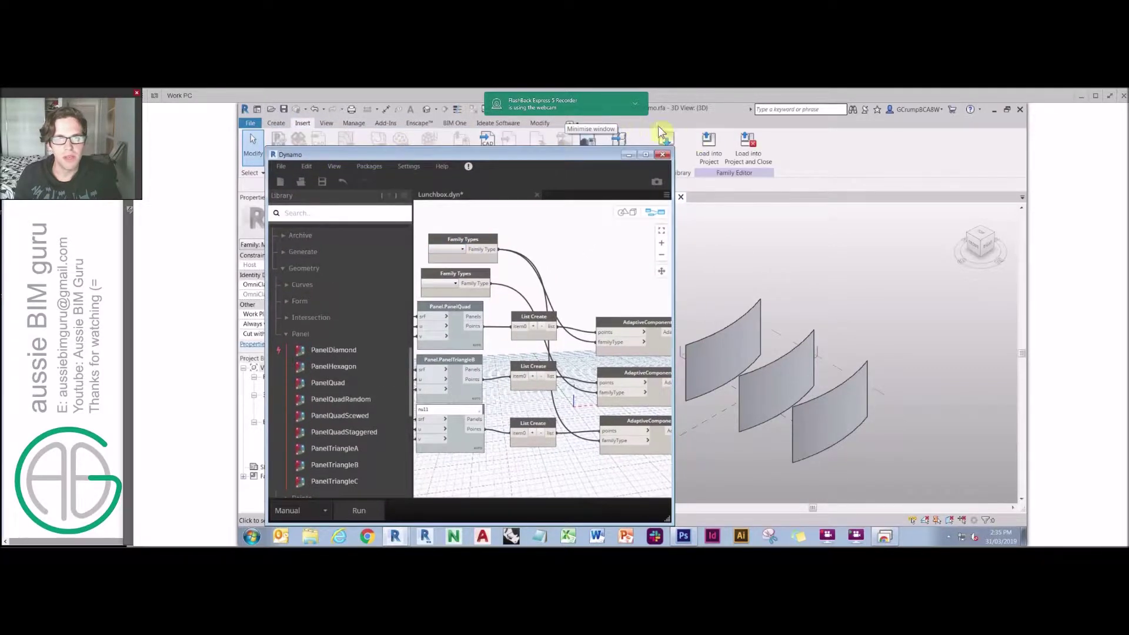
left_click(667, 140)
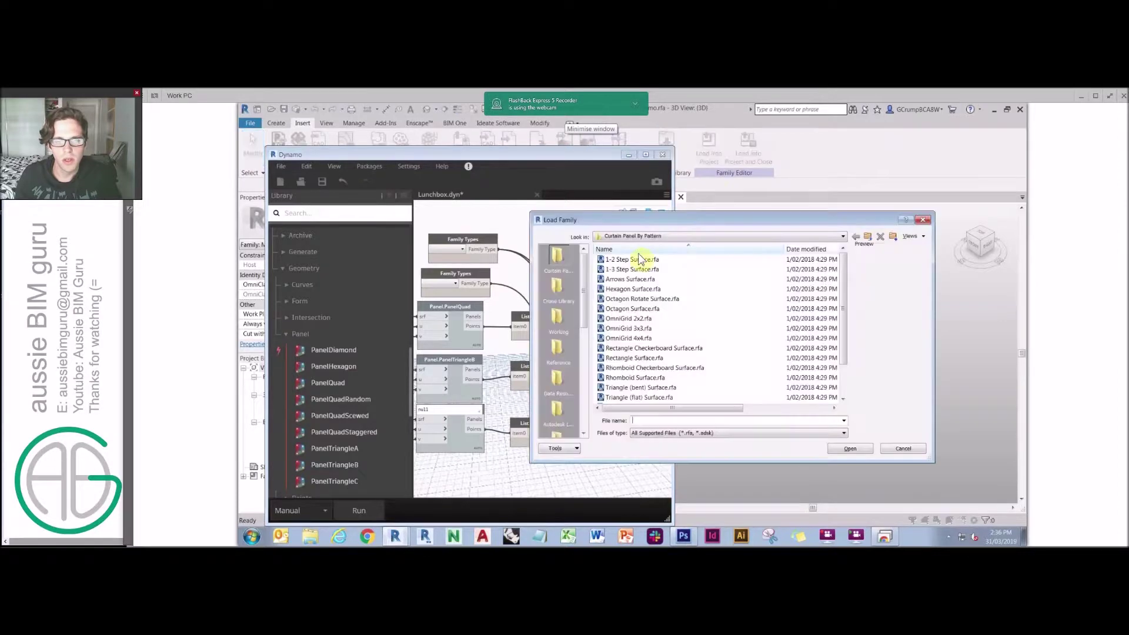
left_click(657, 359)
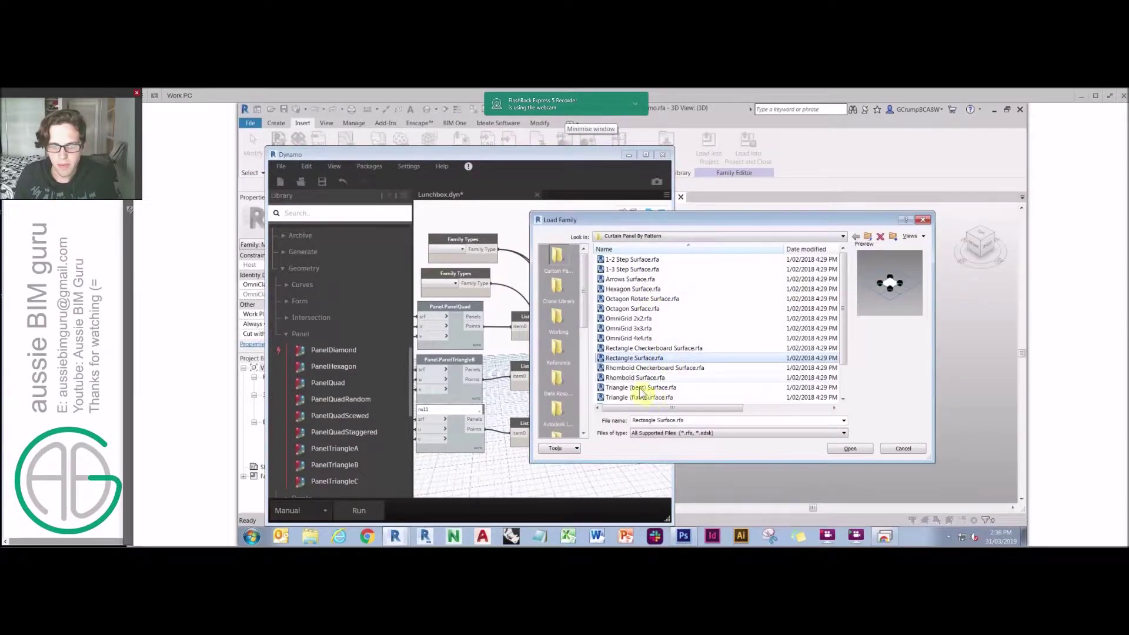
left_click(656, 398)
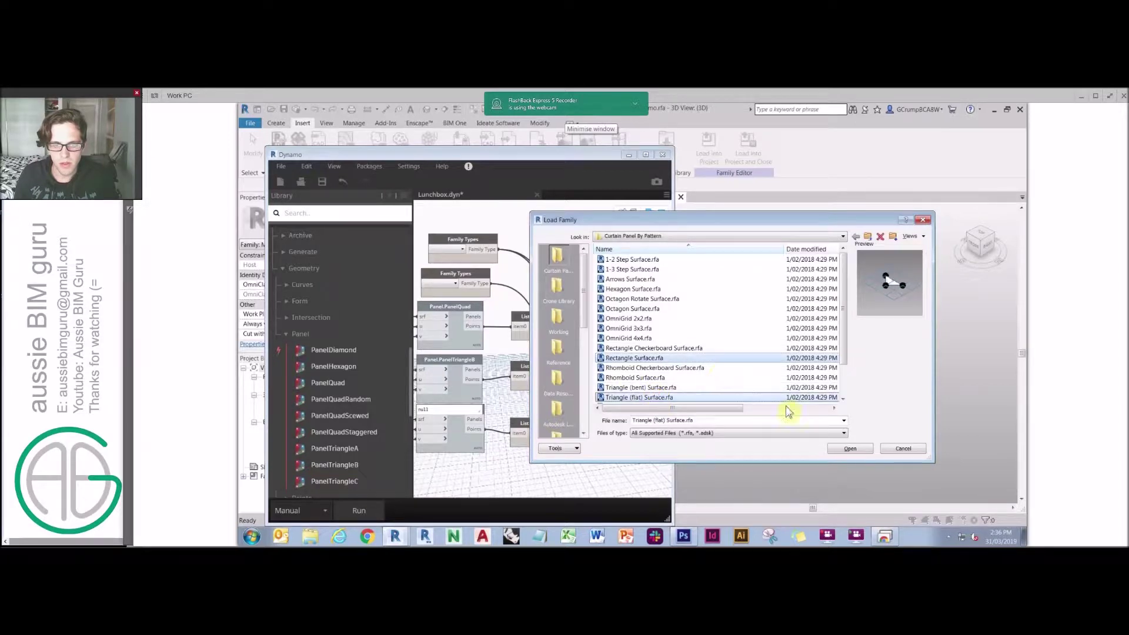
left_click(850, 449)
- Uncover the project browser and open the Triangle (flat) Surface curtain panel family for editing
left_click_drag(558, 154, 870, 173)
double_click(271, 476)
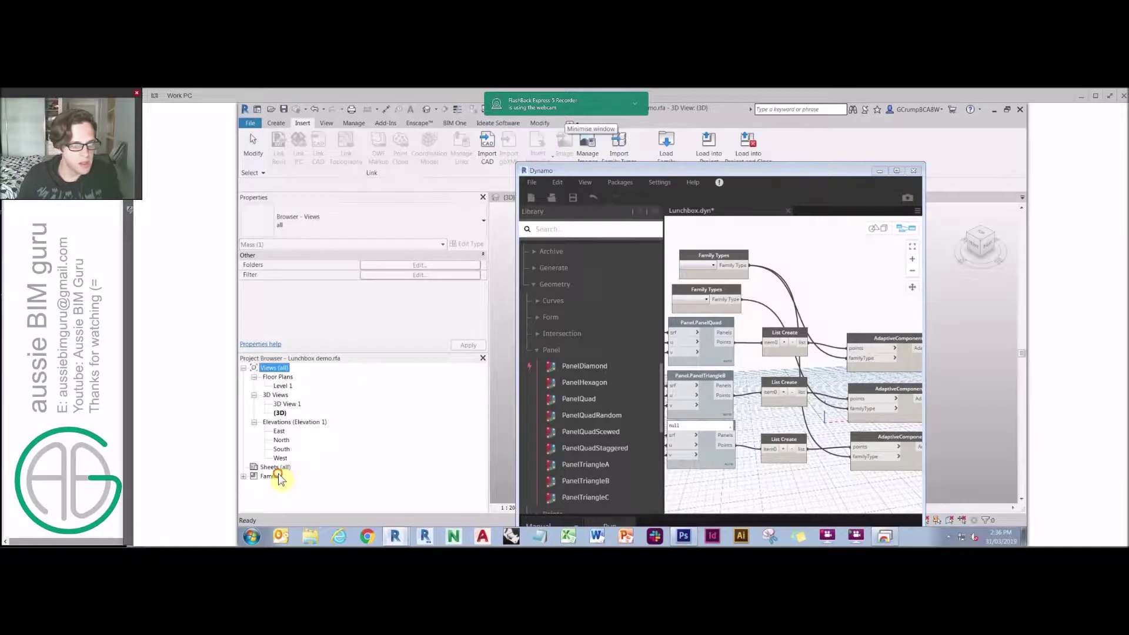
double_click(292, 494)
left_click(323, 497)
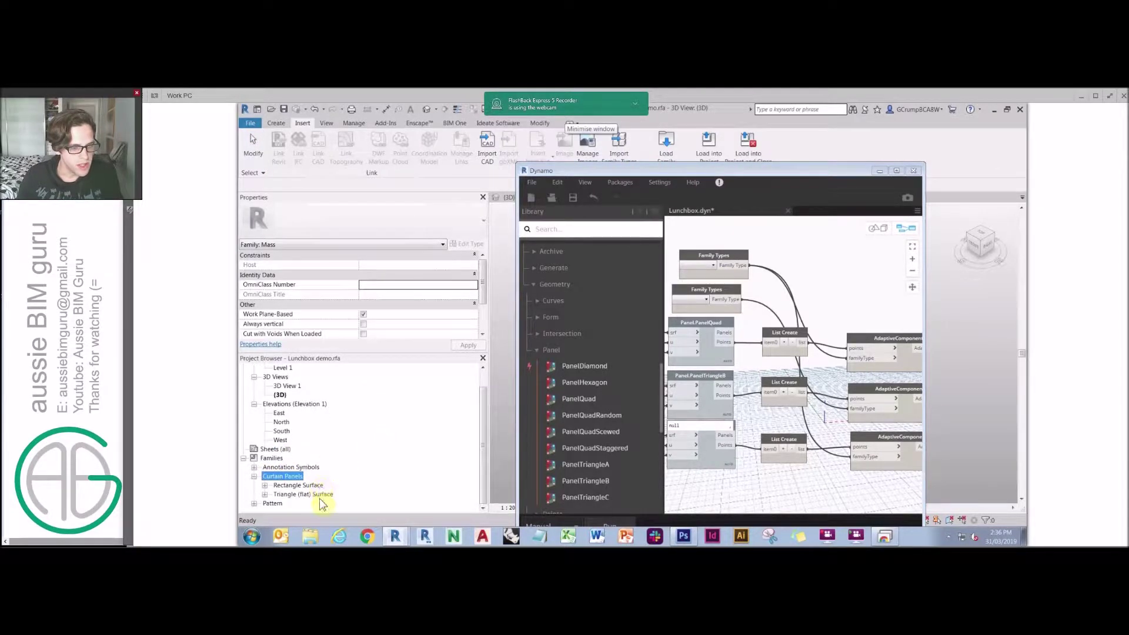
right_click(318, 496)
left_click(354, 427)
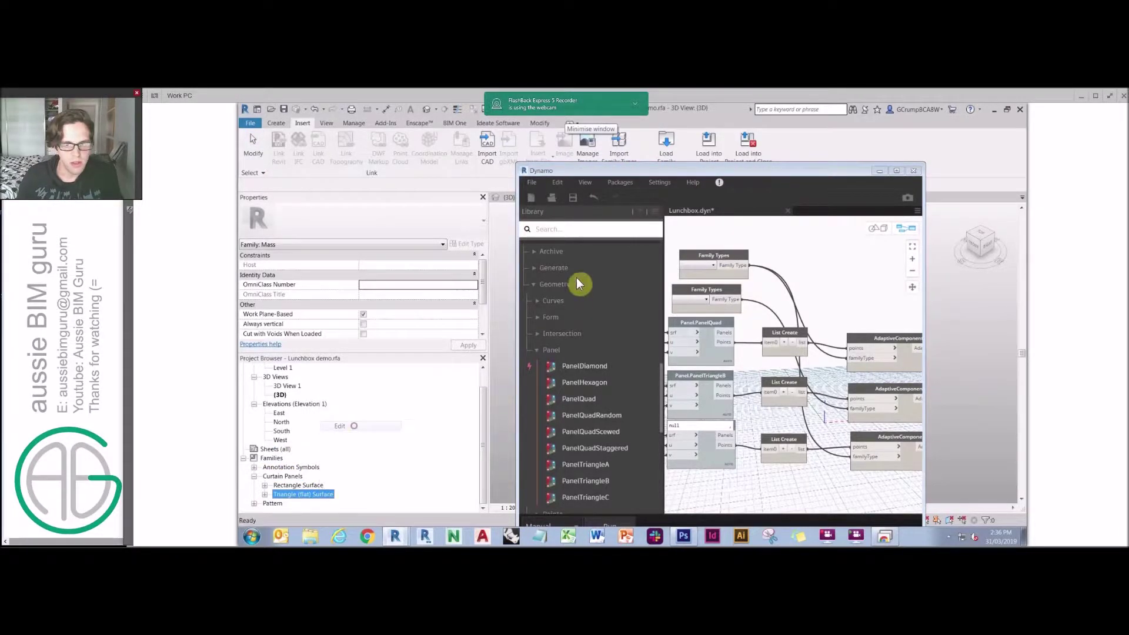
- Select the triangle's closed loop of reference lines and create a solid form from it as a flat triangular surface
left_click_drag(577, 172, 215, 178)
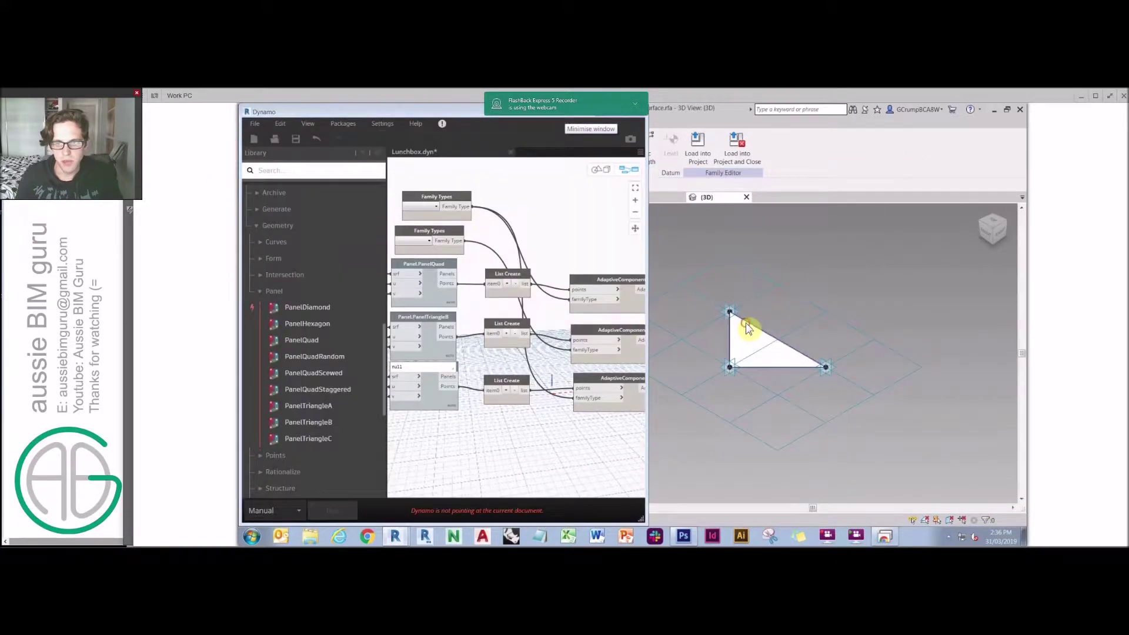
left_click(748, 328)
left_click(747, 324)
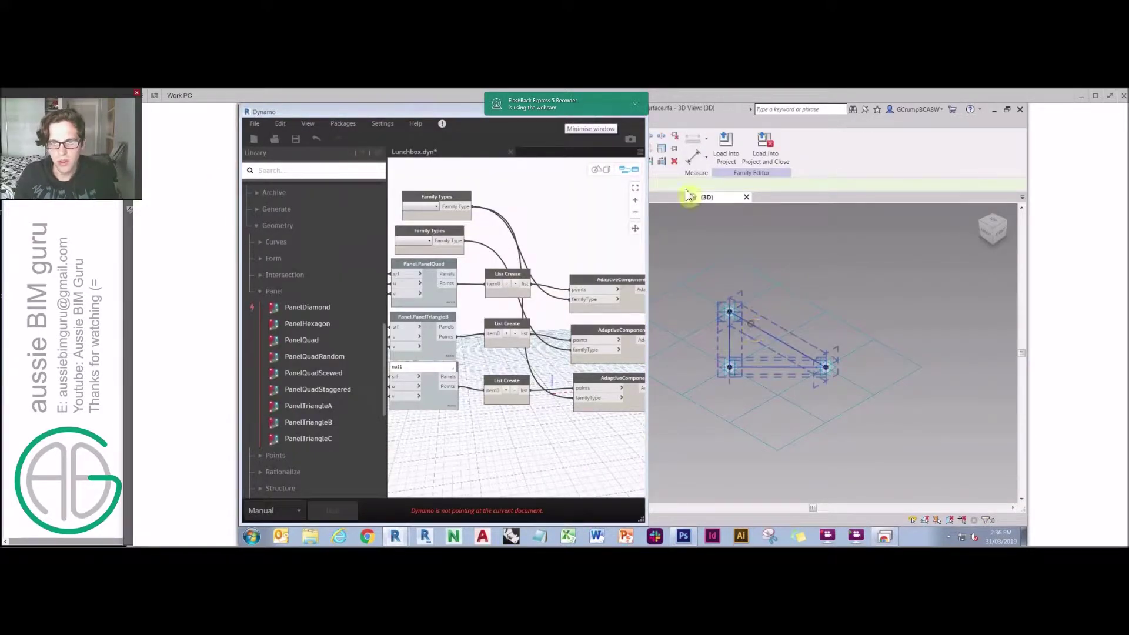
left_click(728, 159)
left_click(729, 170)
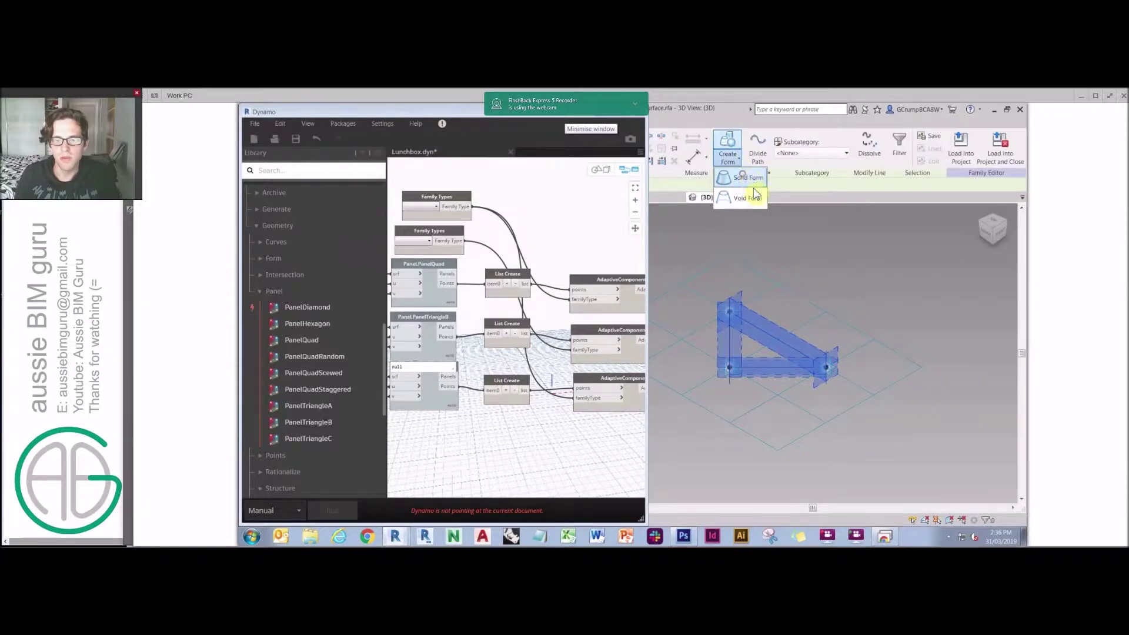
left_click(743, 191)
left_click(750, 411)
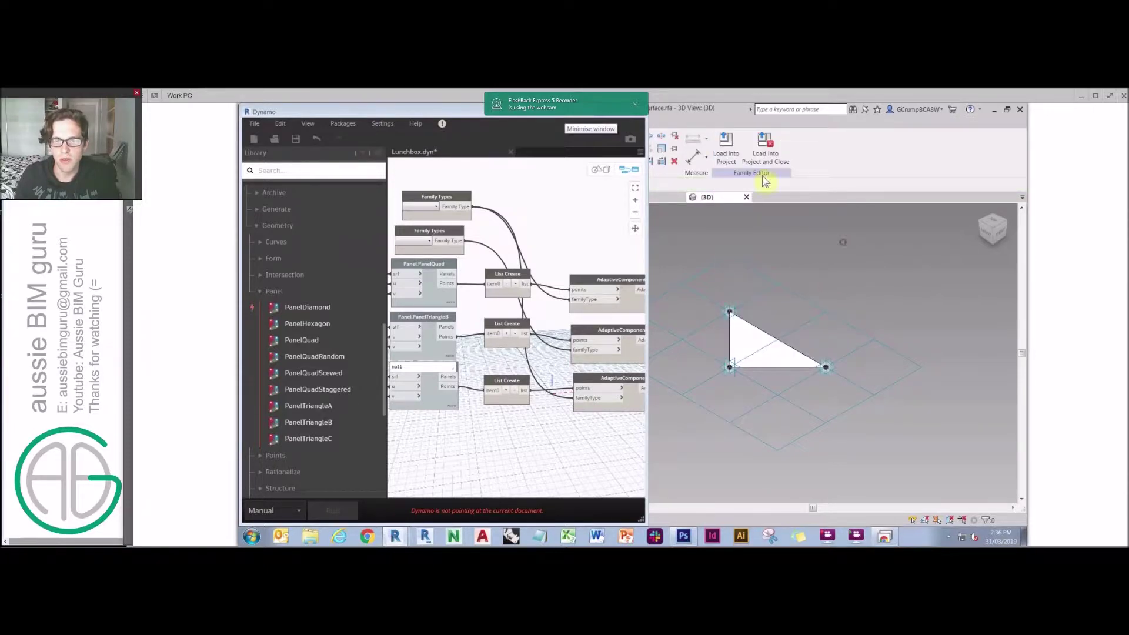
- Load the triangle panel family into Lunchbox demo.rfa and close it, overwriting the existing version and its parameter values
left_click(765, 144)
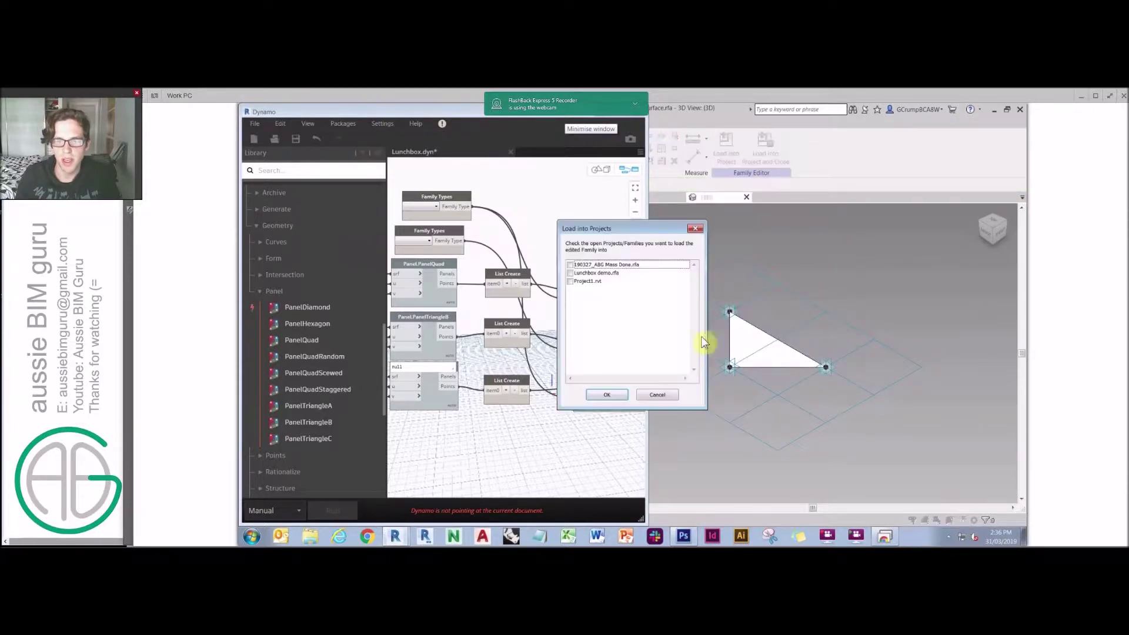
left_click(570, 281)
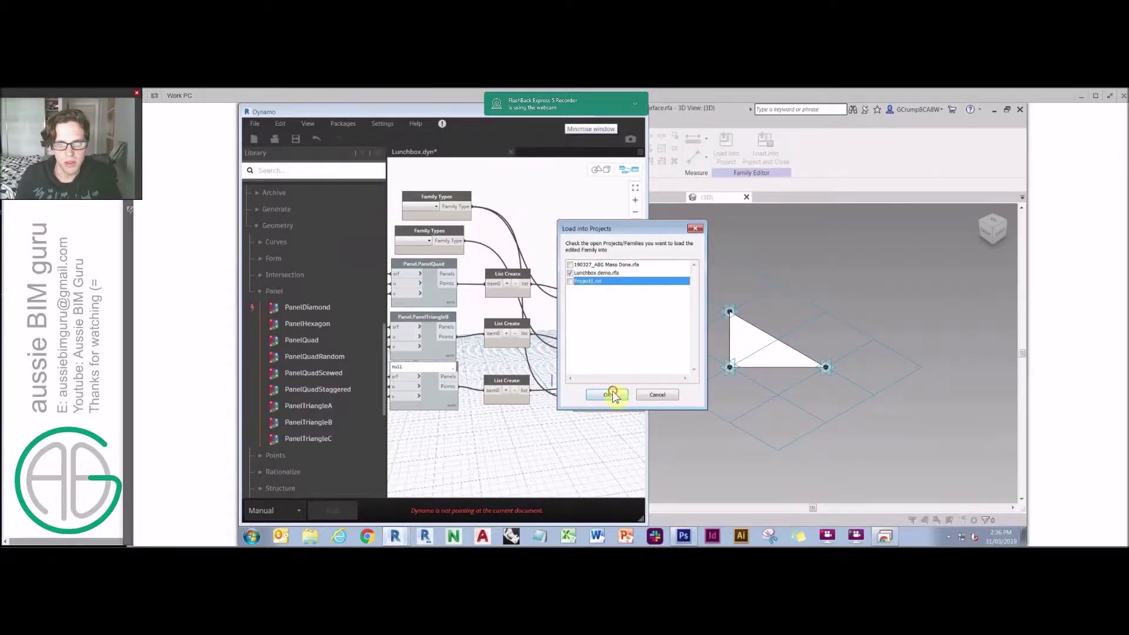
left_click(606, 395)
left_click(665, 325)
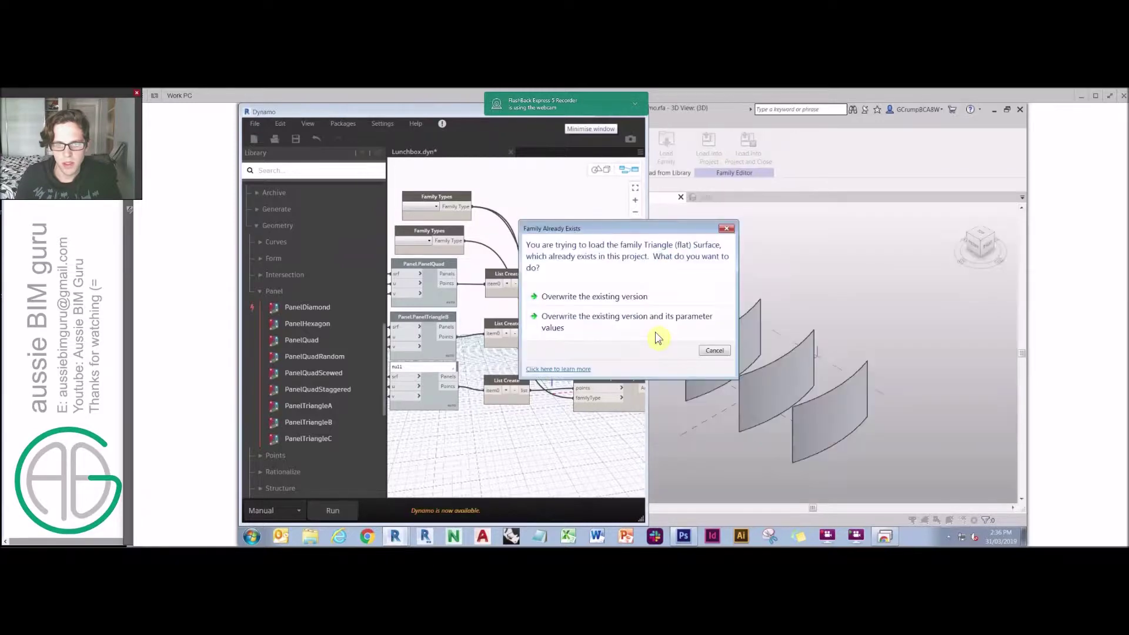
left_click(676, 321)
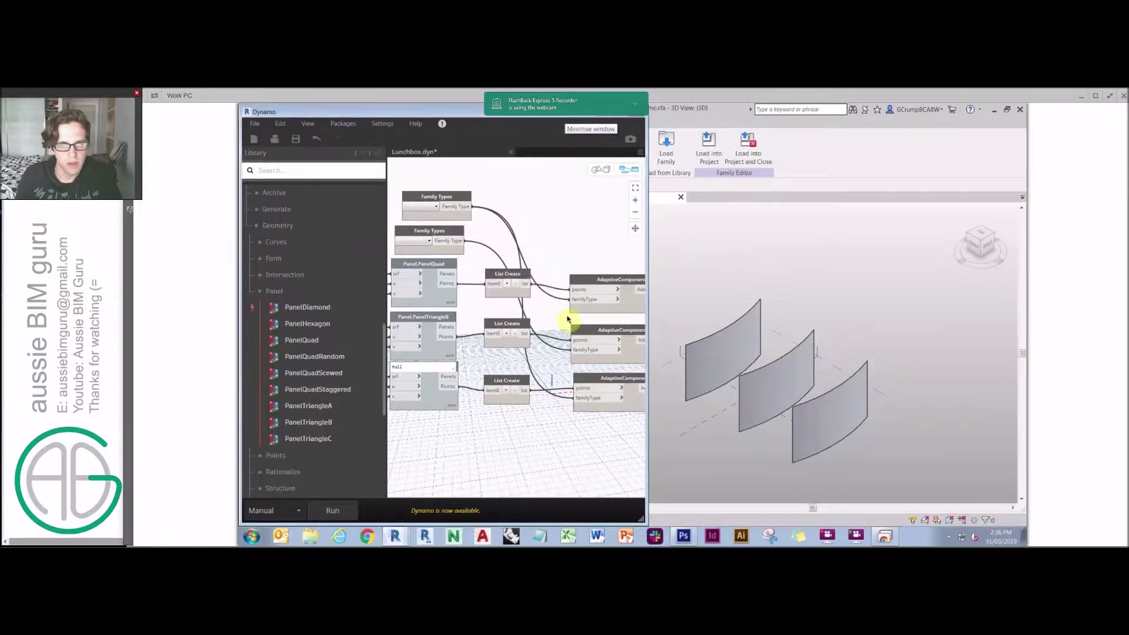
- Set the lower Family Types node to Triangle (flat) Surface:Solid and the uppermost one to Rectangle Surface:Solid
left_click(421, 239)
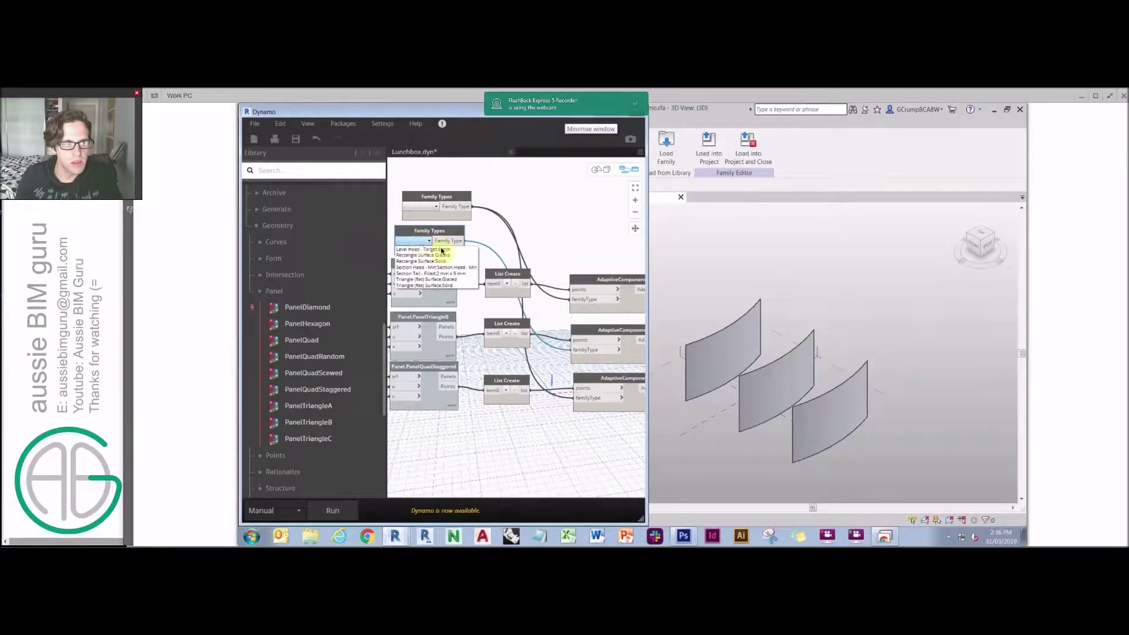
left_click(438, 275)
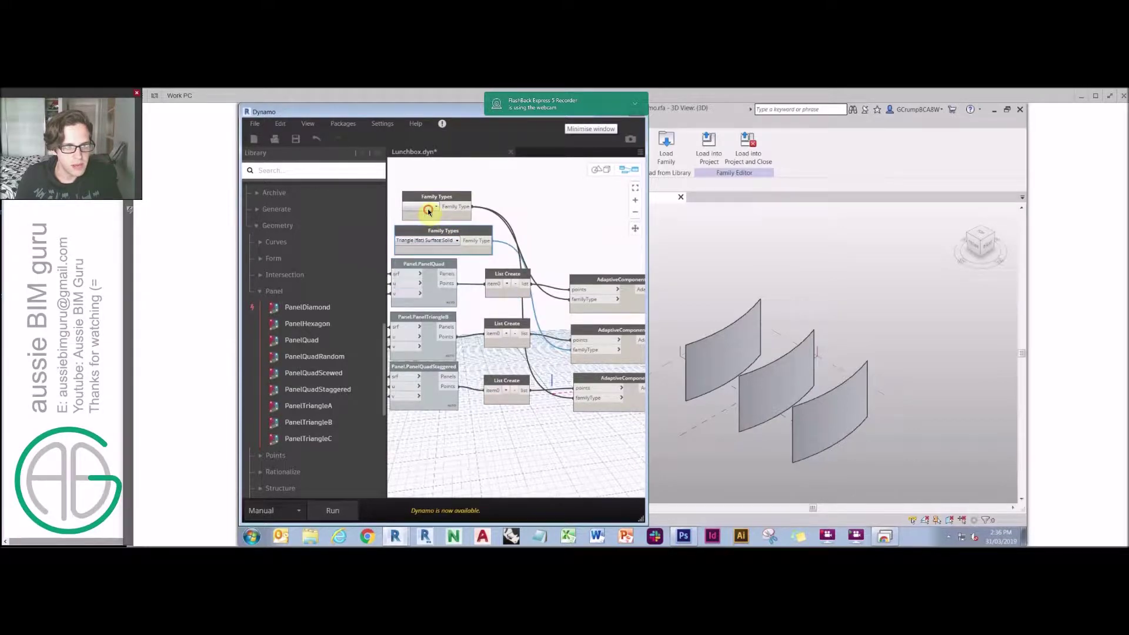
left_click(428, 207)
left_click(447, 227)
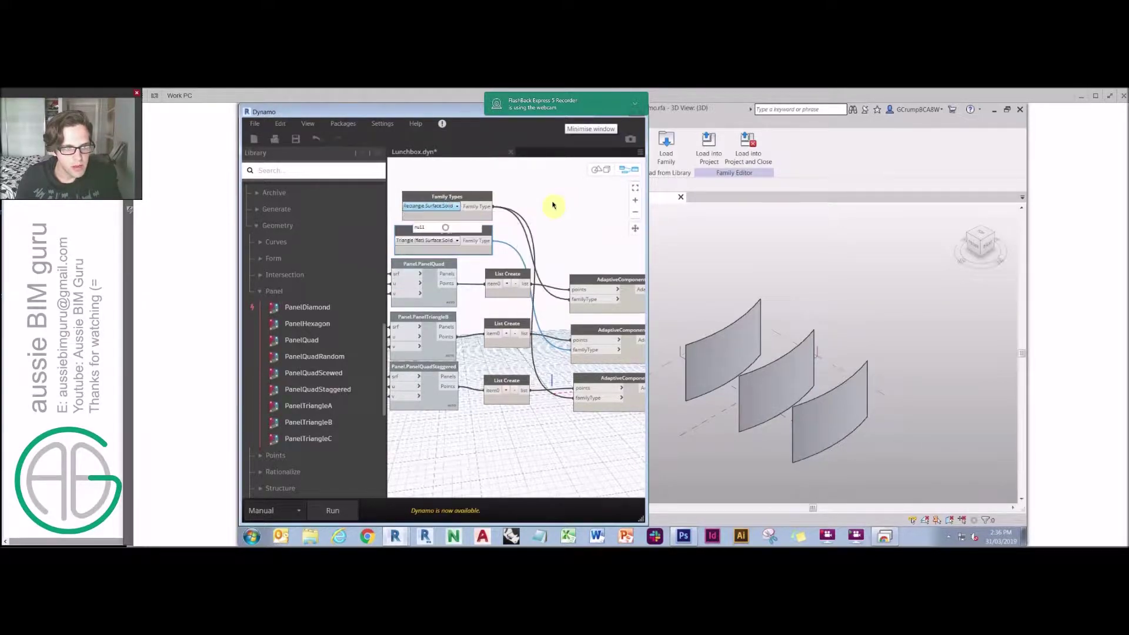
- Review the node chain from the face selections to AdaptiveComponent.ByPoints and run the graph to place panels on the three surfaces
scroll(560, 204, "down", 2)
scroll(565, 241, "down", 1)
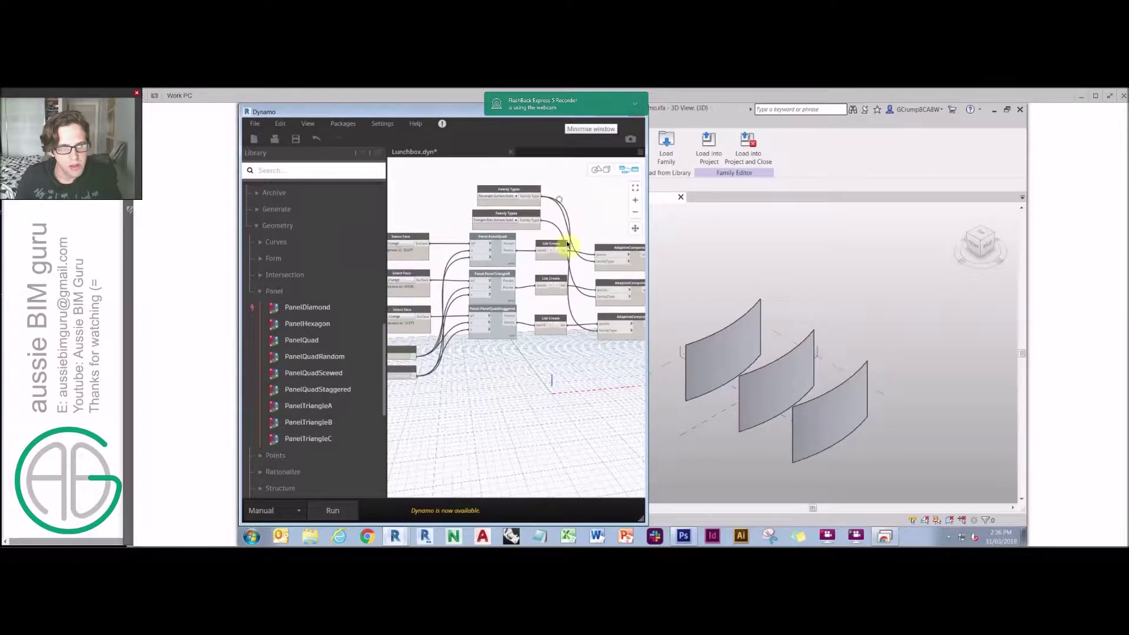
scroll(396, 346, "up", 2)
scroll(398, 344, "up", 2)
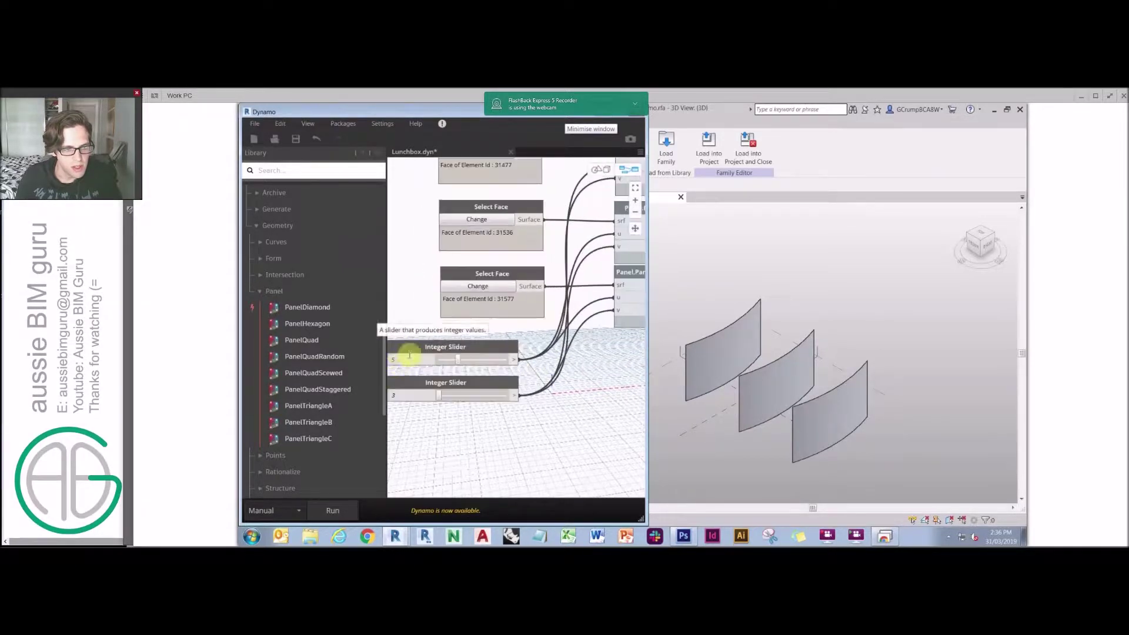
middle_click_drag(408, 324, 448, 324)
middle_click_drag(630, 286, 446, 337)
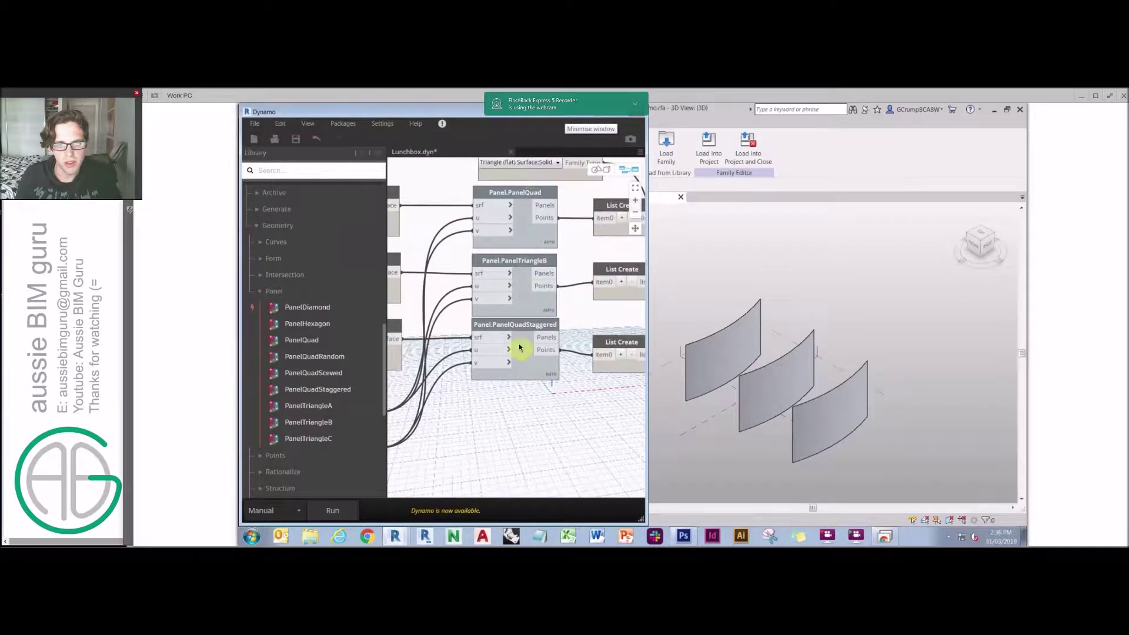
middle_click_drag(587, 254, 488, 255)
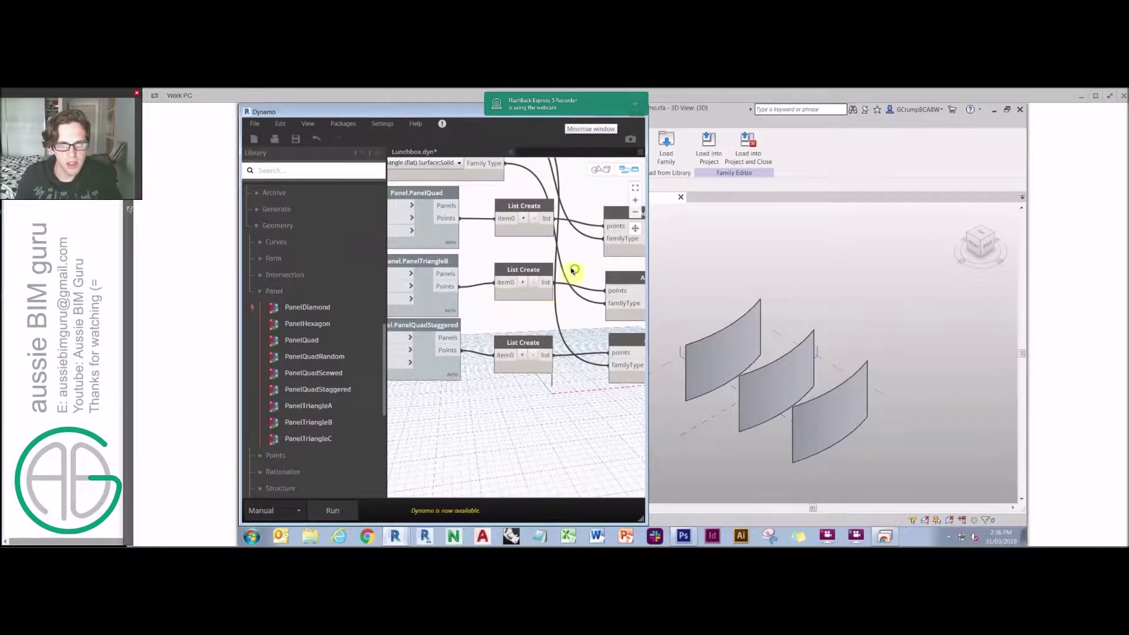
middle_click_drag(573, 270, 510, 272)
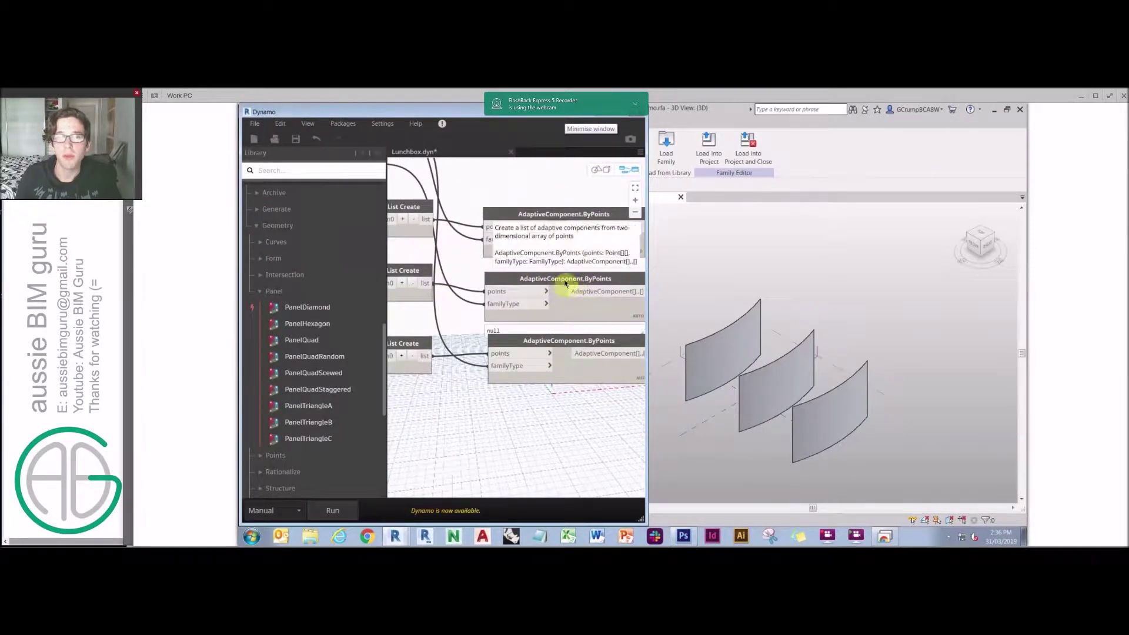
left_click(332, 511)
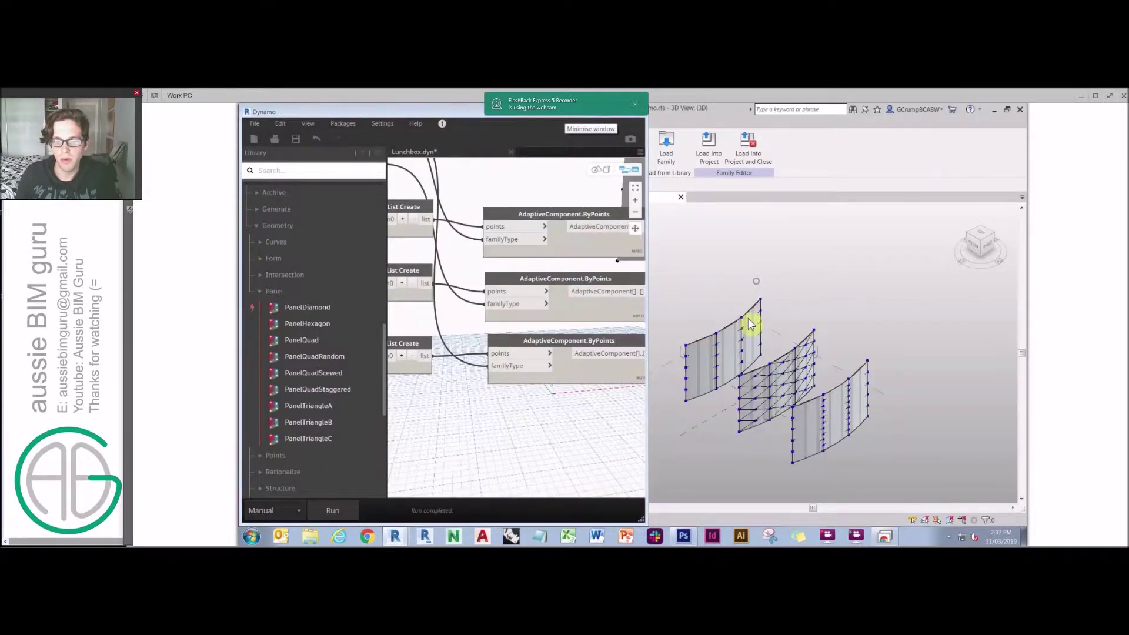
- Select everything in the 3D view and filter the selection down to the Form category only
scroll(749, 320, "up", 1)
scroll(785, 271, "down", 3)
left_click_drag(884, 434, 693, 262)
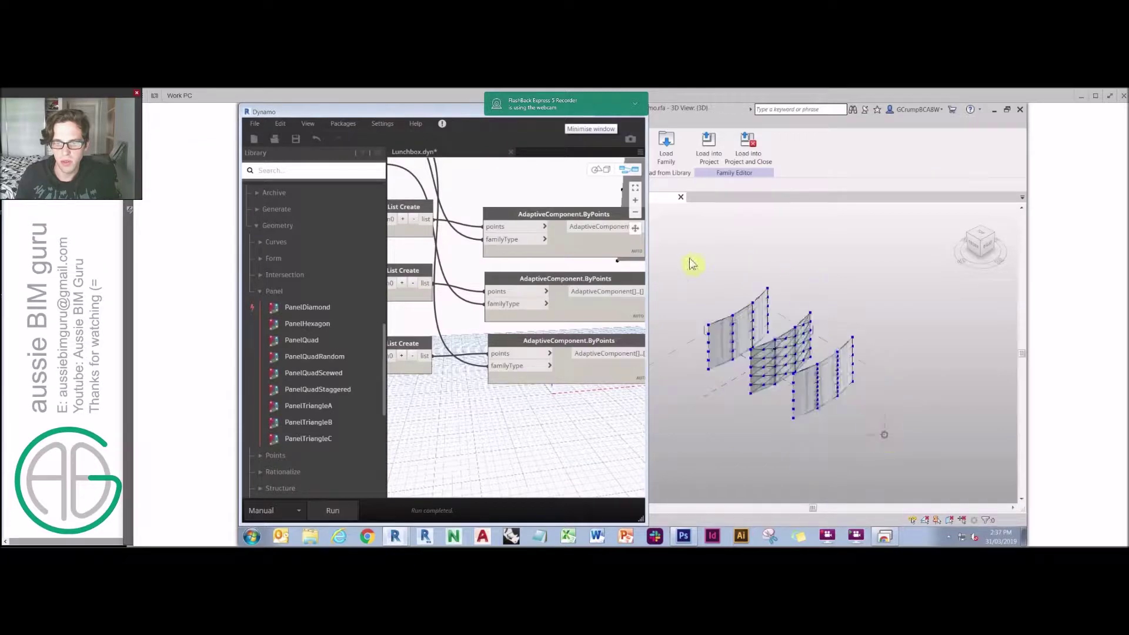
left_click(753, 149)
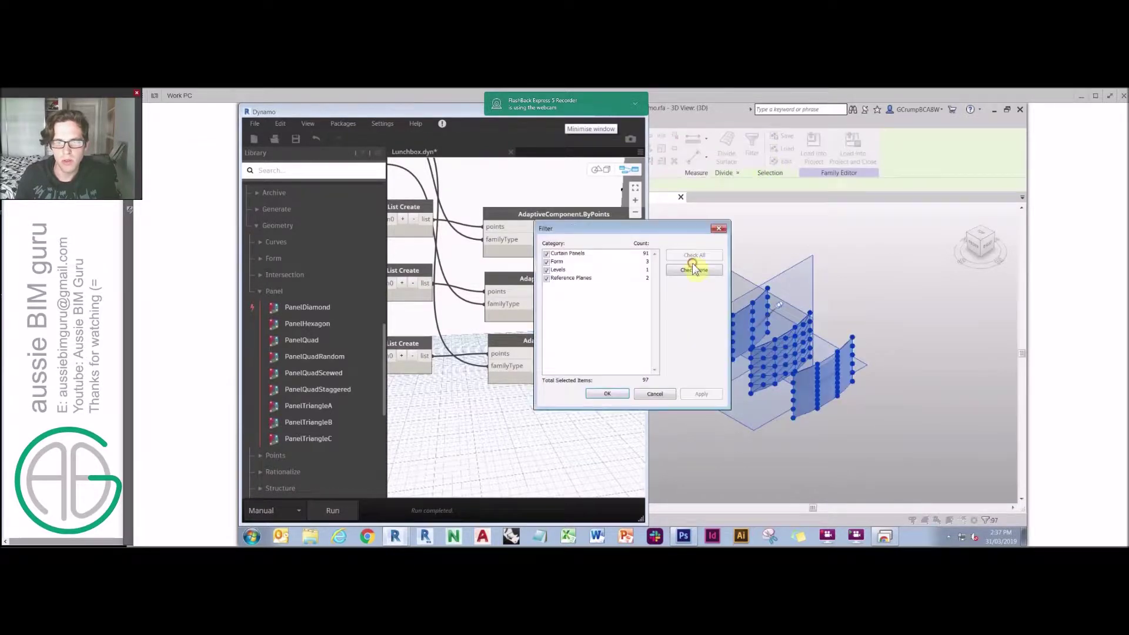
left_click(682, 272)
left_click(547, 254)
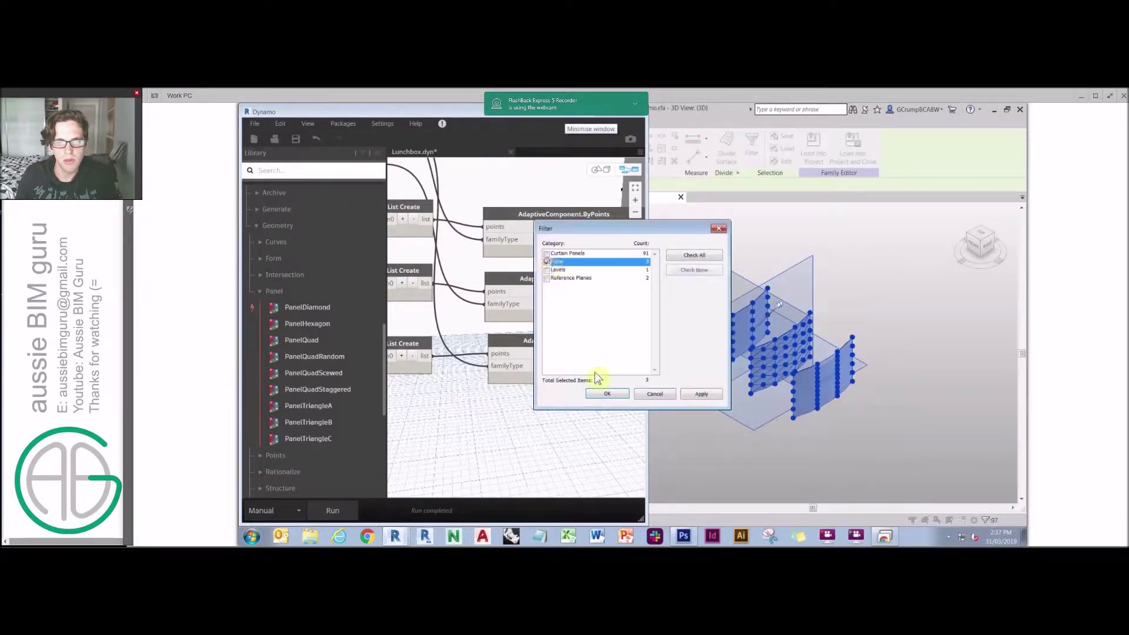
left_click(607, 393)
- Temporarily hide the selected mass forms in the 3D view and inspect the generated quad, triangle and staggered panels
left_click_drag(479, 115, 313, 139)
left_click(582, 508)
left_click(606, 476)
mouse_move(683, 458)
middle_mouse_down("shift")
mouse_move(819, 327)
mouse_move(797, 320)
mouse_move(915, 302)
mouse_move(625, 344)
mouse_move(756, 355)
mouse_move(768, 370)
mouse_move(708, 378)
mouse_move(719, 293)
middle_mouse_up("shift")
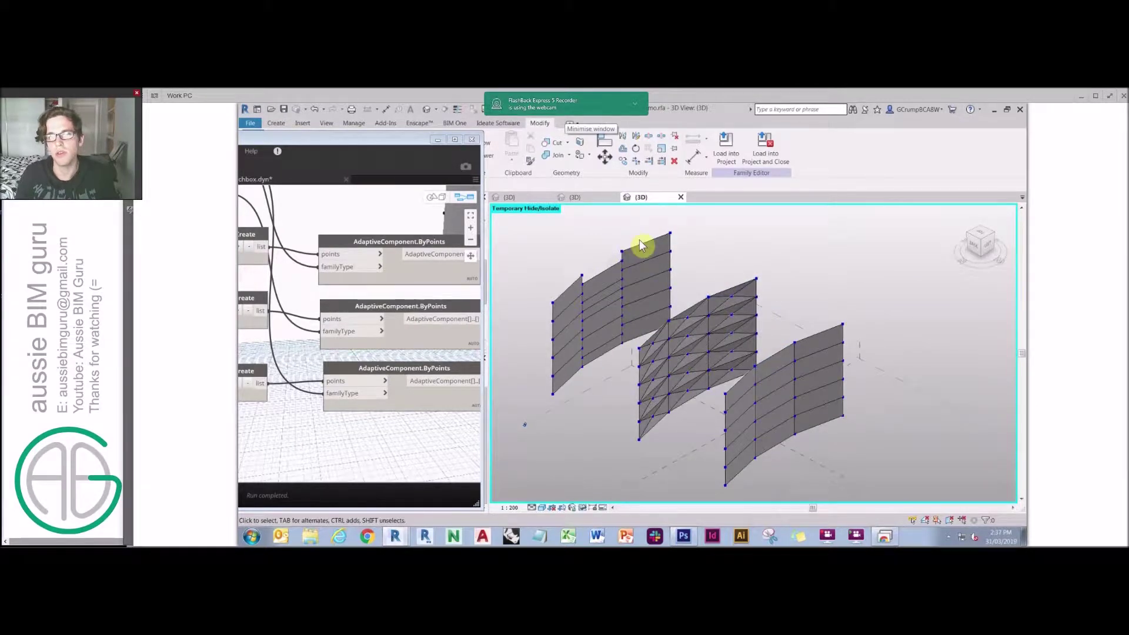
middle_click_drag(711, 246, 706, 254, "shift")
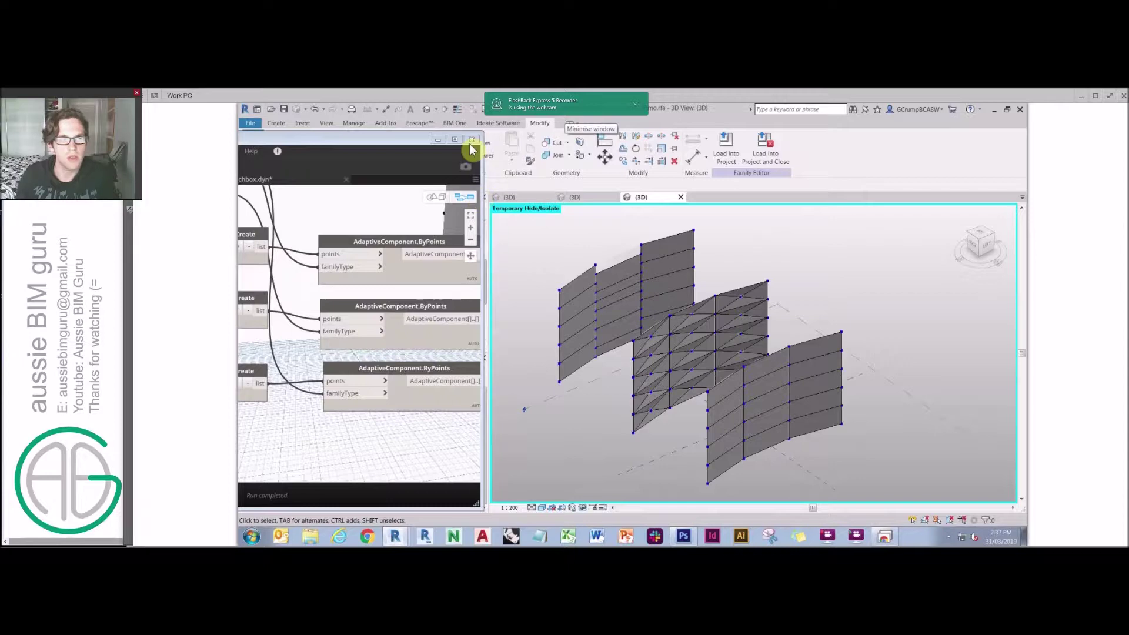
left_click_drag(390, 144, 769, 145)
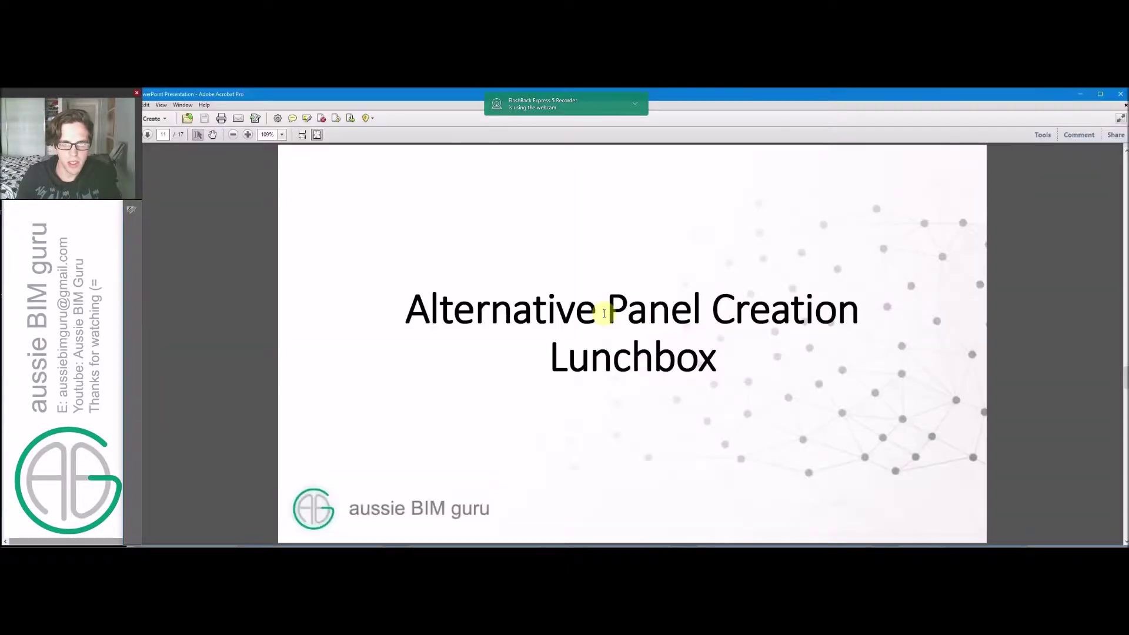
scroll(604, 276, "down", 1)
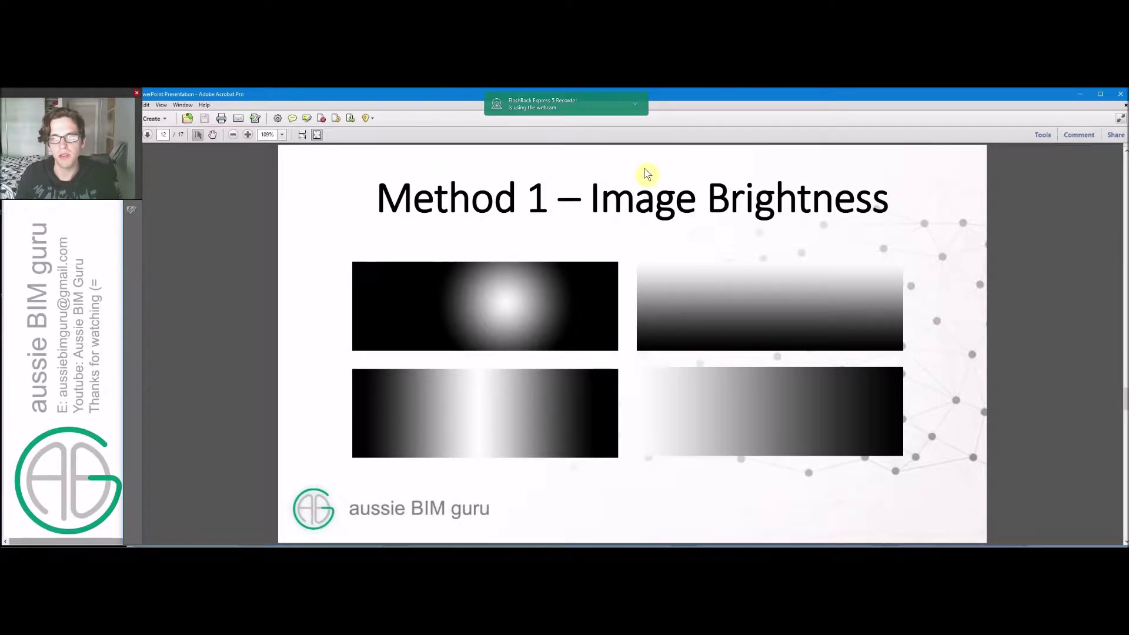
scroll(646, 245, "down", 1)
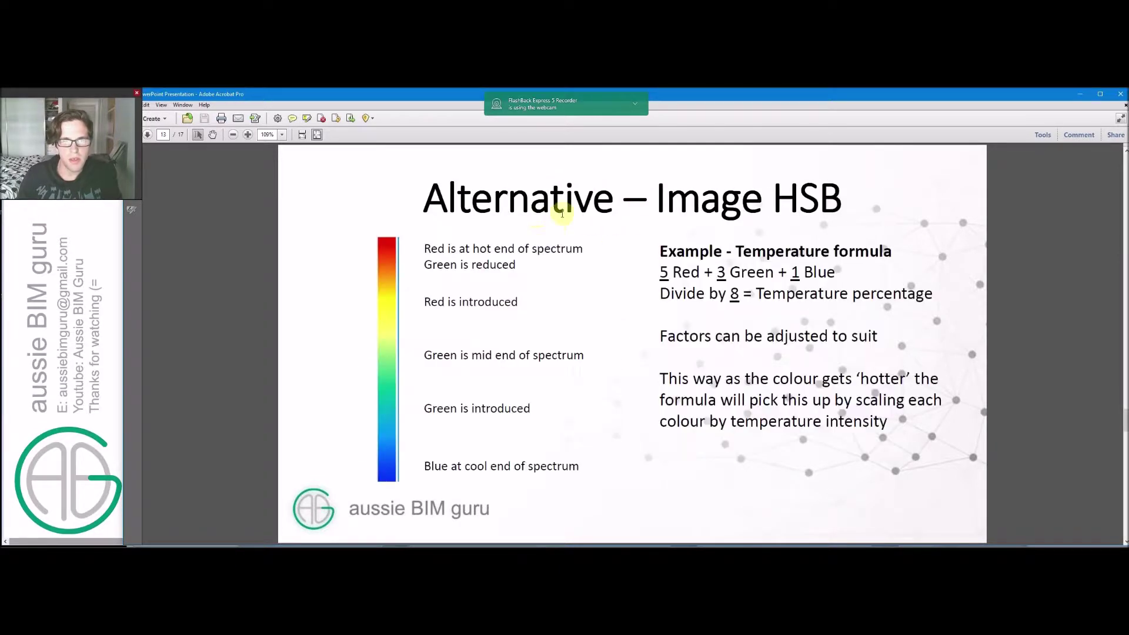
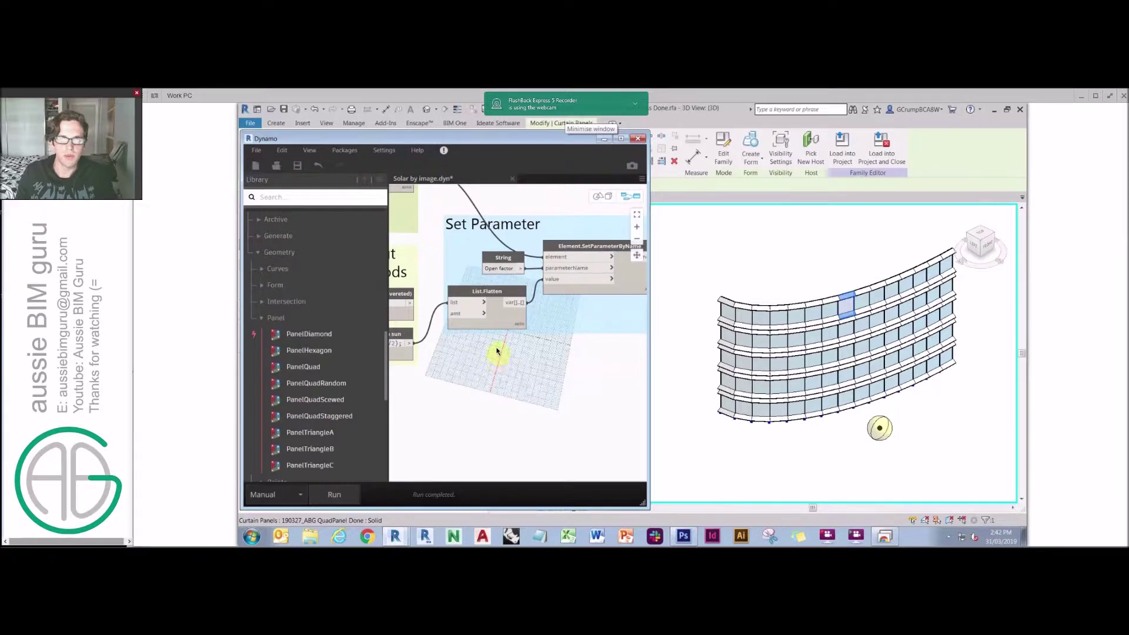
- Run the Solar by image graph to write the Open factor values to the curtain panels, and view the facade from the front
middle_click_drag(518, 386, 523, 389)
middle_click_drag(587, 325, 561, 322)
left_click(337, 496)
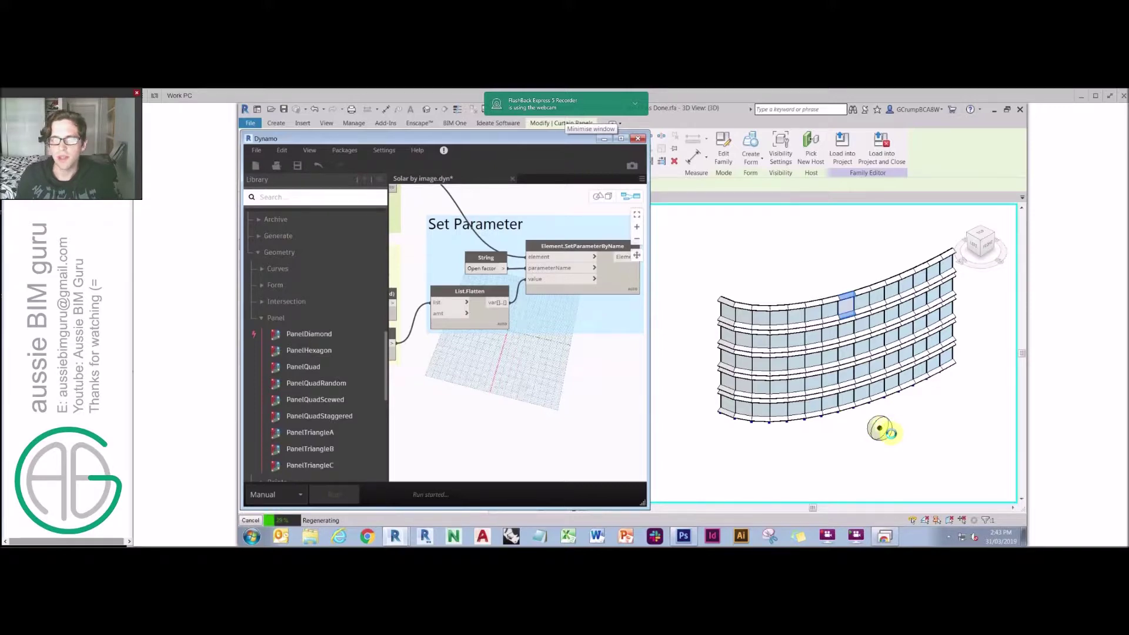
middle_click_drag(940, 396, 873, 318, "shift")
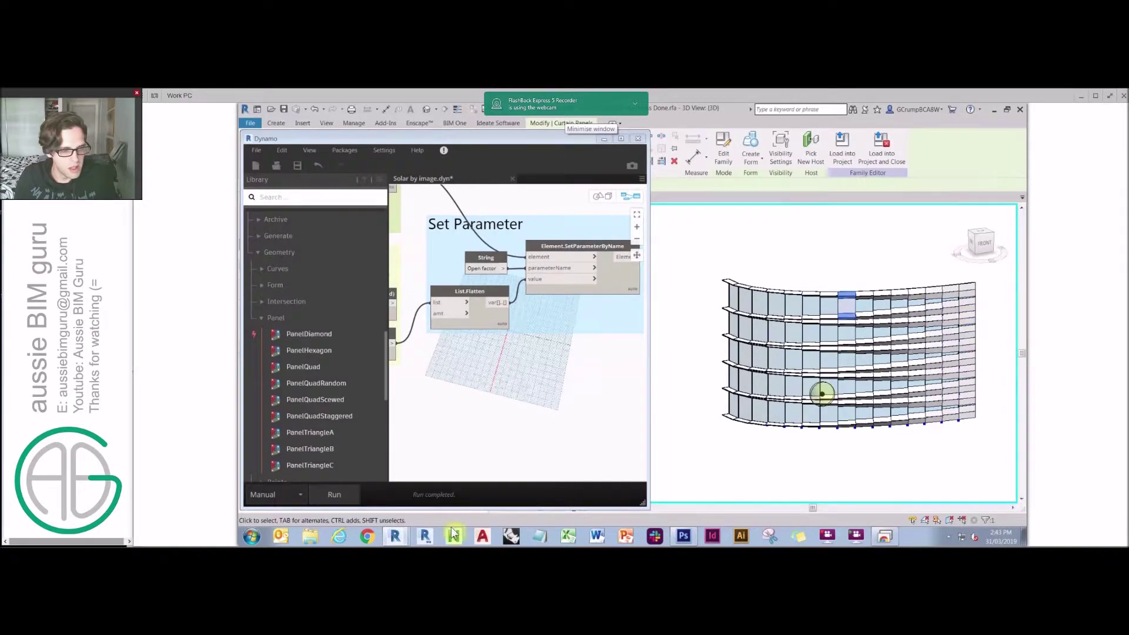
- Open the Demo folder from the desktop in File Explorer and look at the LR mask.png image
left_click(310, 535)
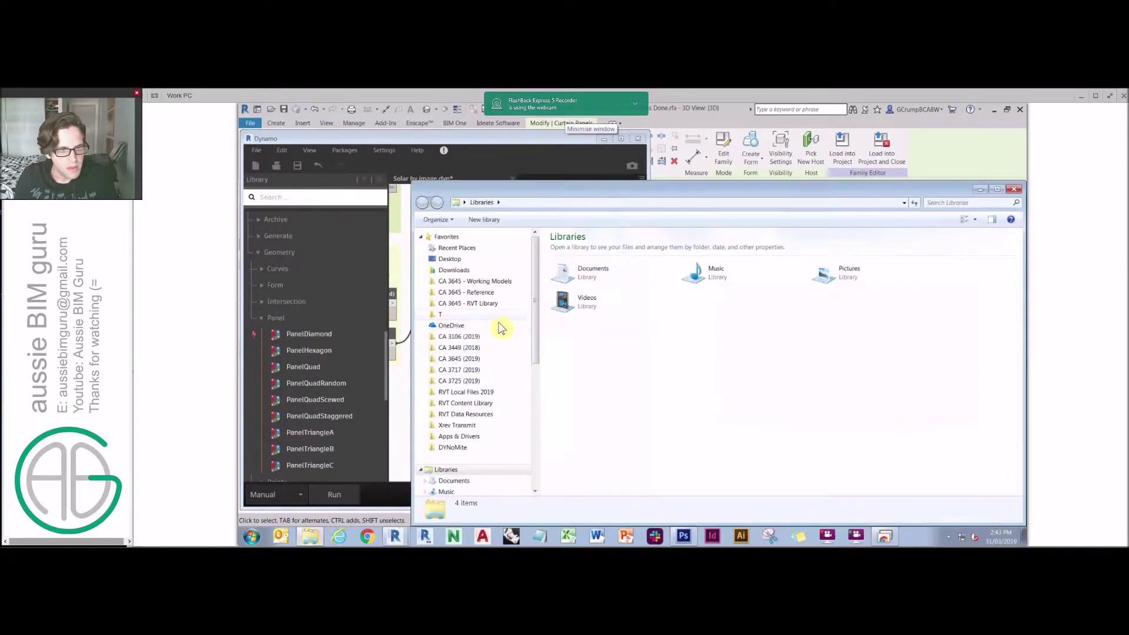
left_click(499, 259)
left_click(1004, 249)
double_click(1004, 249)
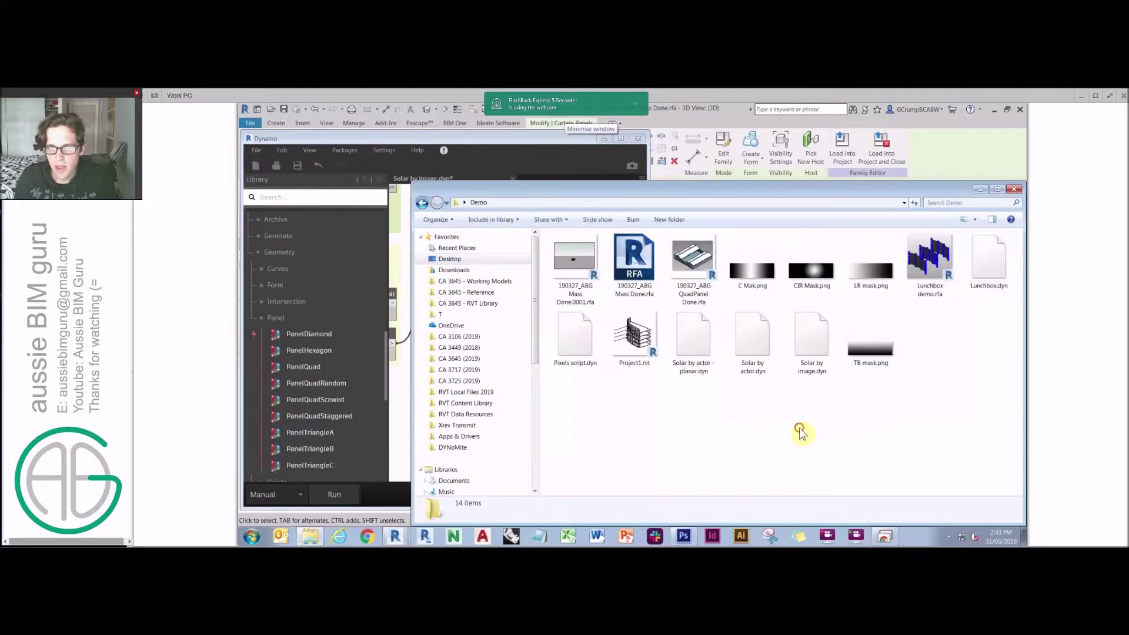
left_click(867, 274)
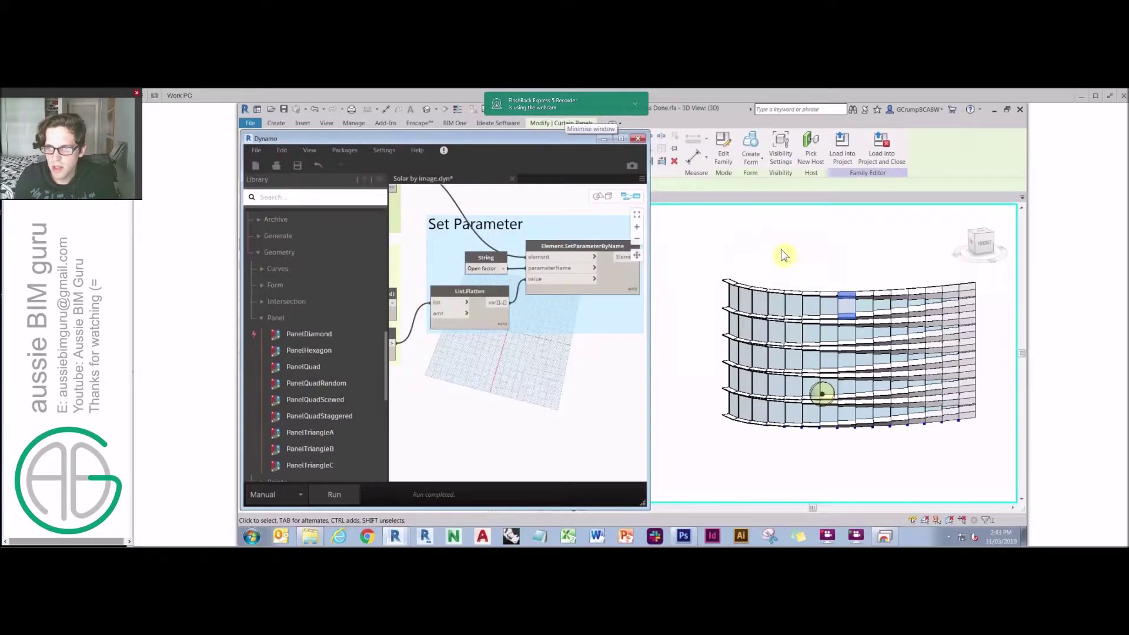
- Select the corner curtain panel in the facade's uppermost row and check its Open factor in the uncovered properties
left_click(797, 242)
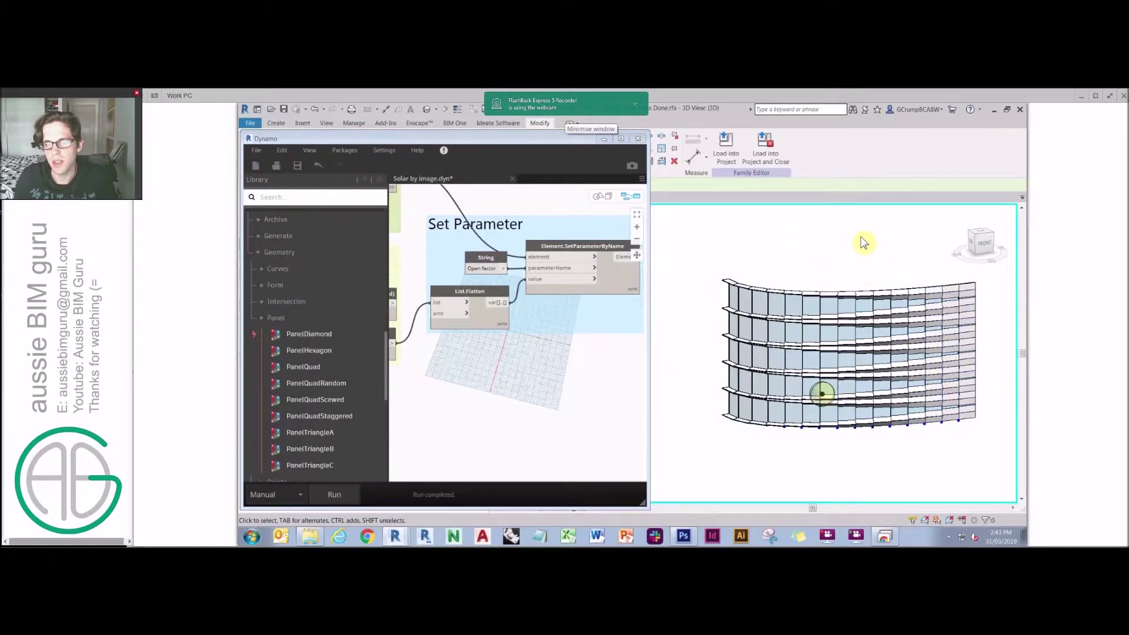
scroll(544, 383, "down", 1)
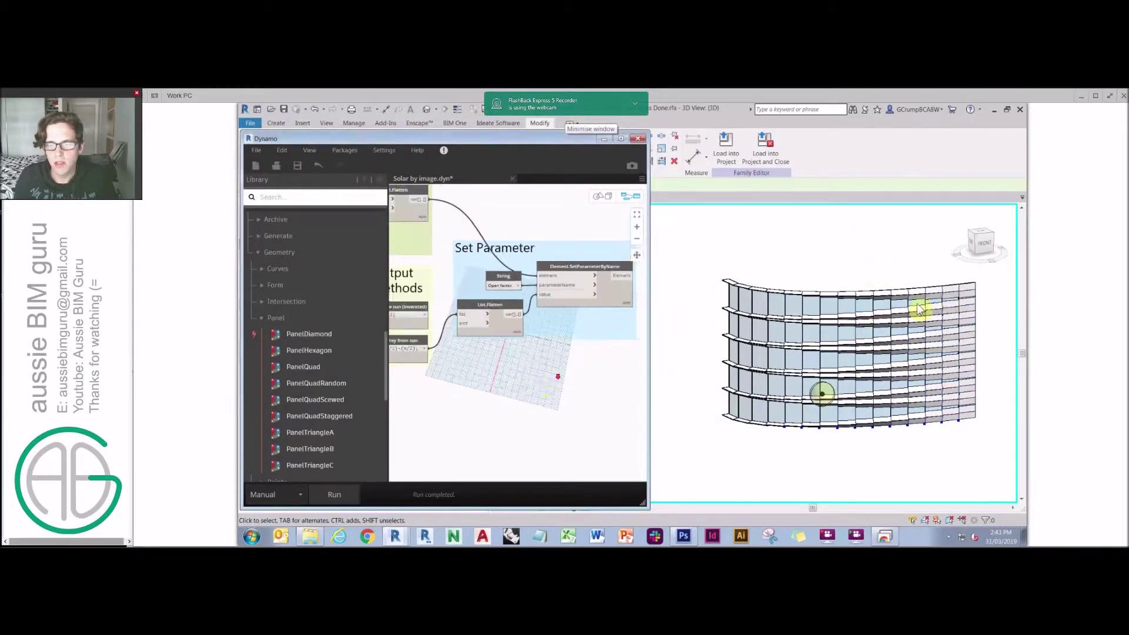
left_click(969, 298)
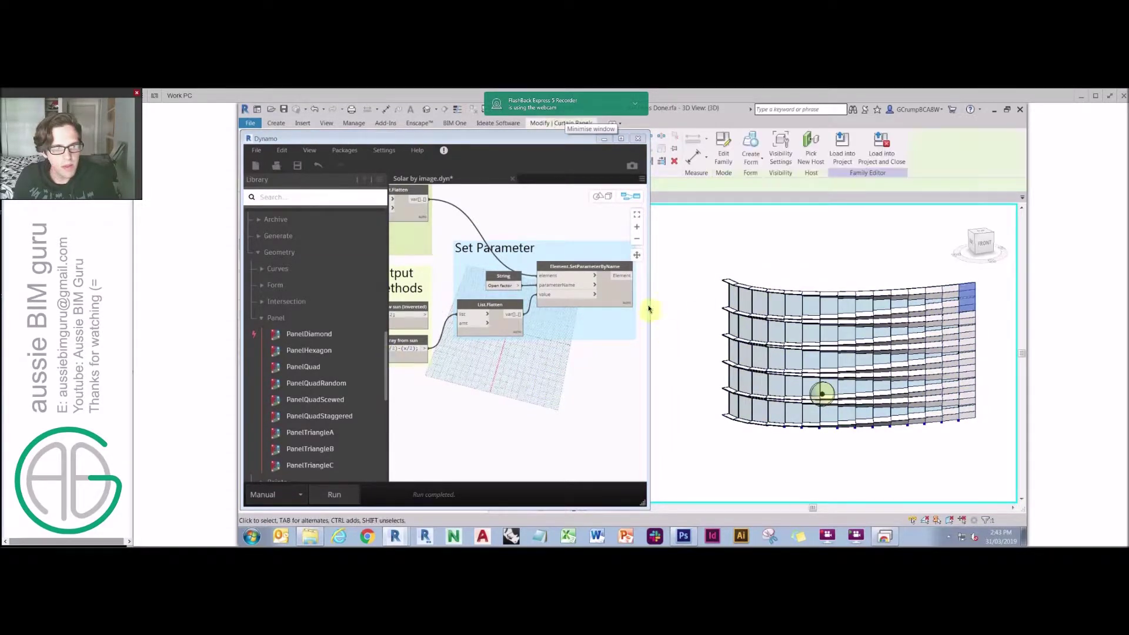
left_click_drag(559, 139, 829, 140)
left_click_drag(481, 271, 482, 321)
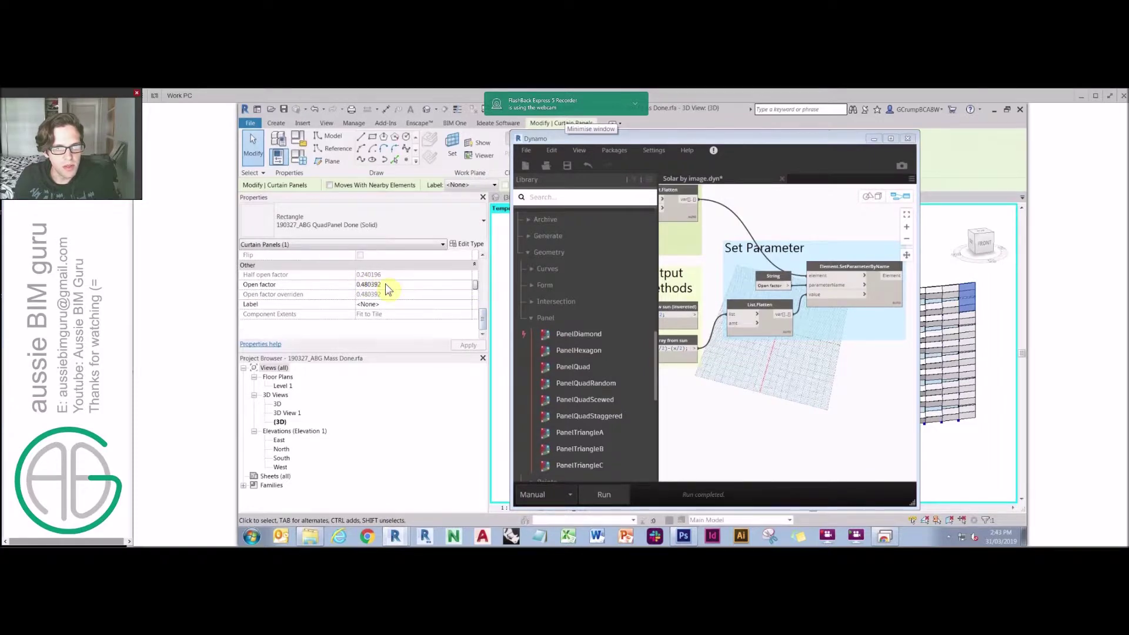
- Set the graph's Source image to C Mak.png, run it, and move the Dynamo window aside to view the facade
scroll(745, 398, "down", 5)
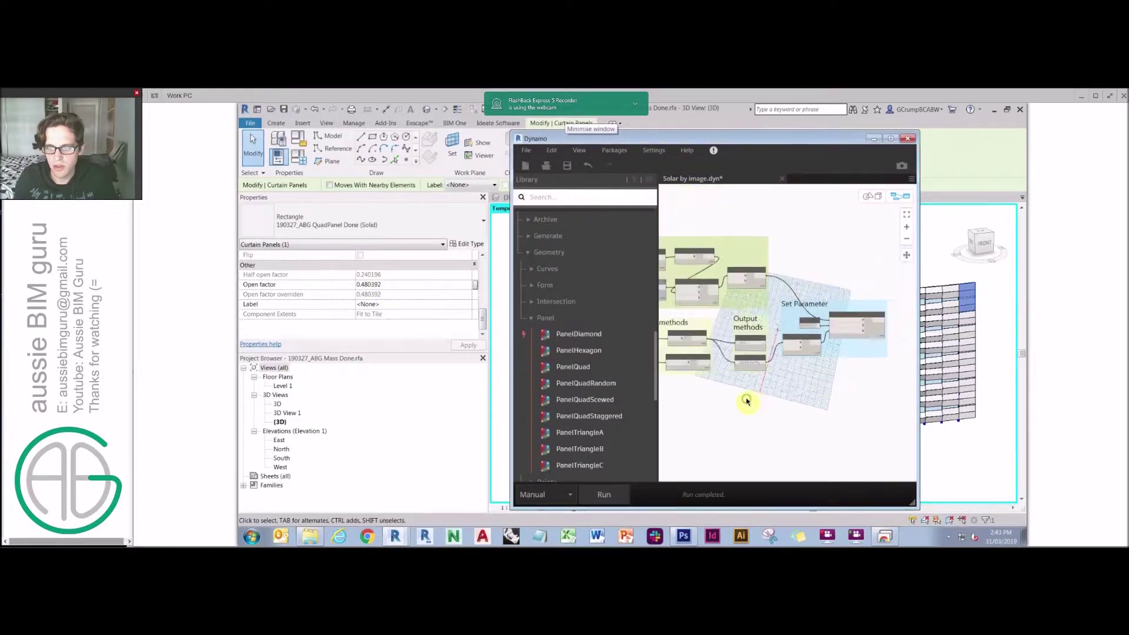
middle_click_drag(770, 413, 822, 398)
scroll(802, 330, "up", 3)
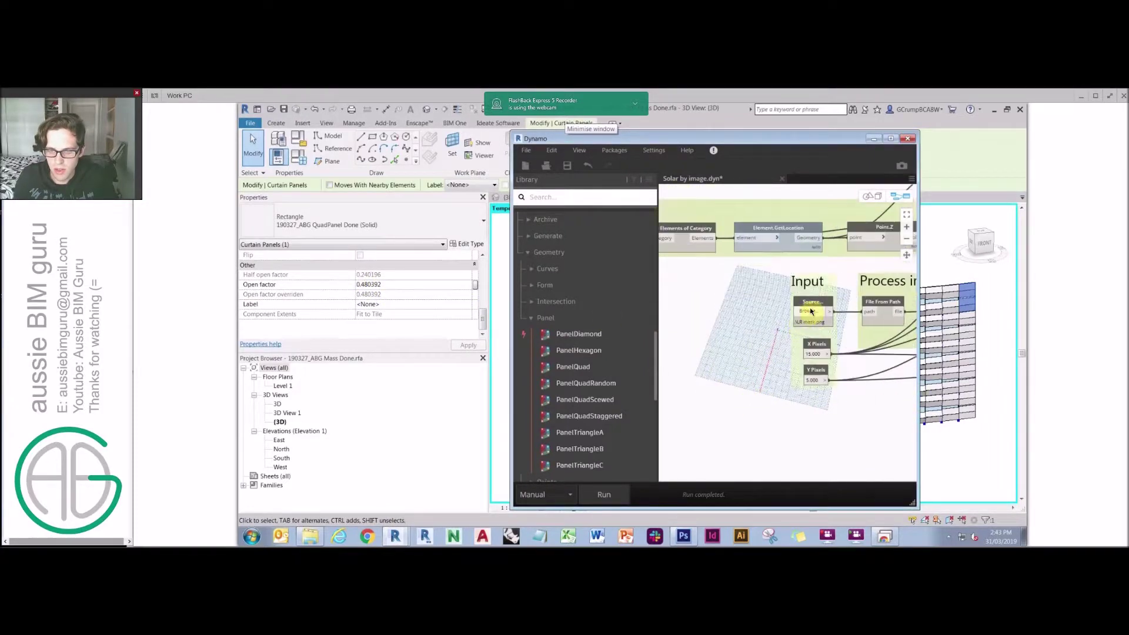
left_click(809, 310)
double_click(921, 272)
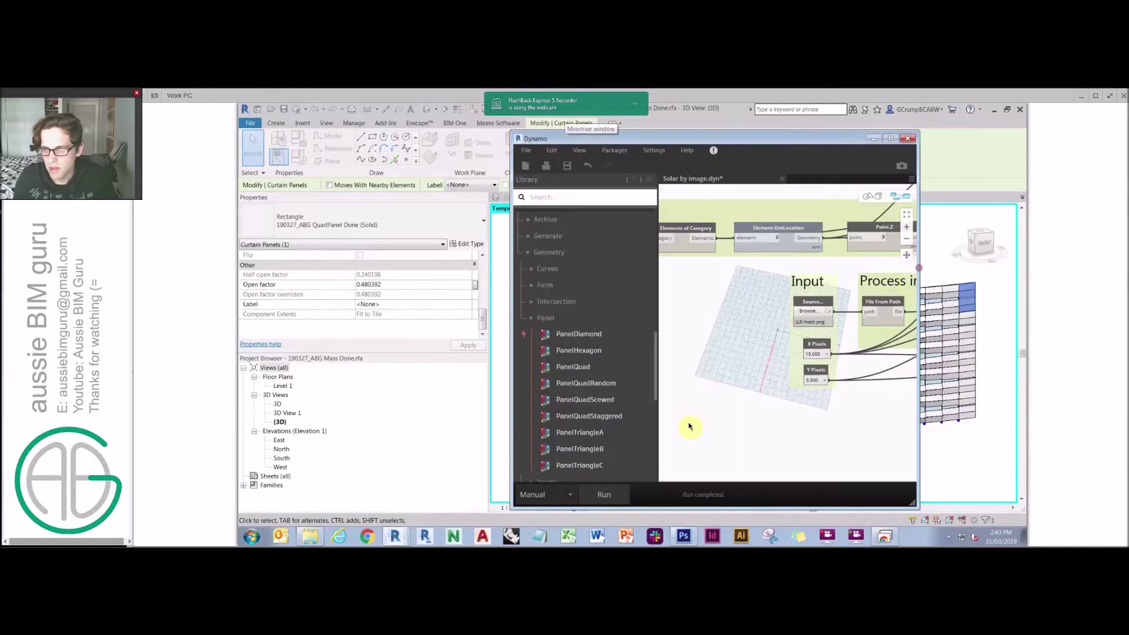
left_click(604, 495)
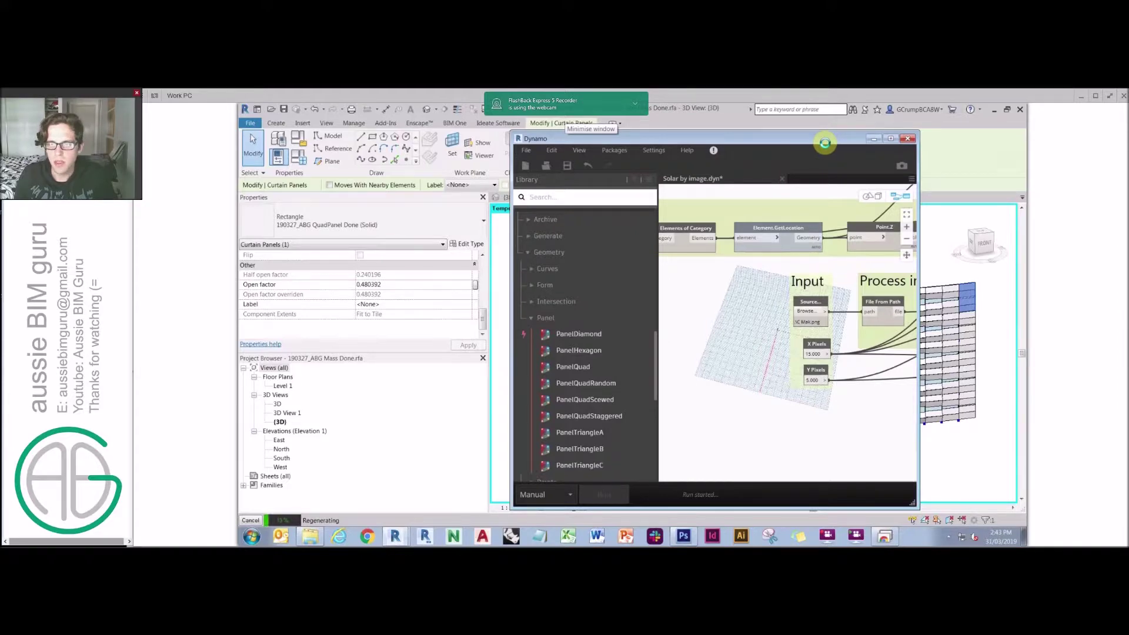
left_click_drag(821, 143, 691, 147)
scroll(867, 281, "down", 1)
middle_click_drag(867, 289, 927, 297)
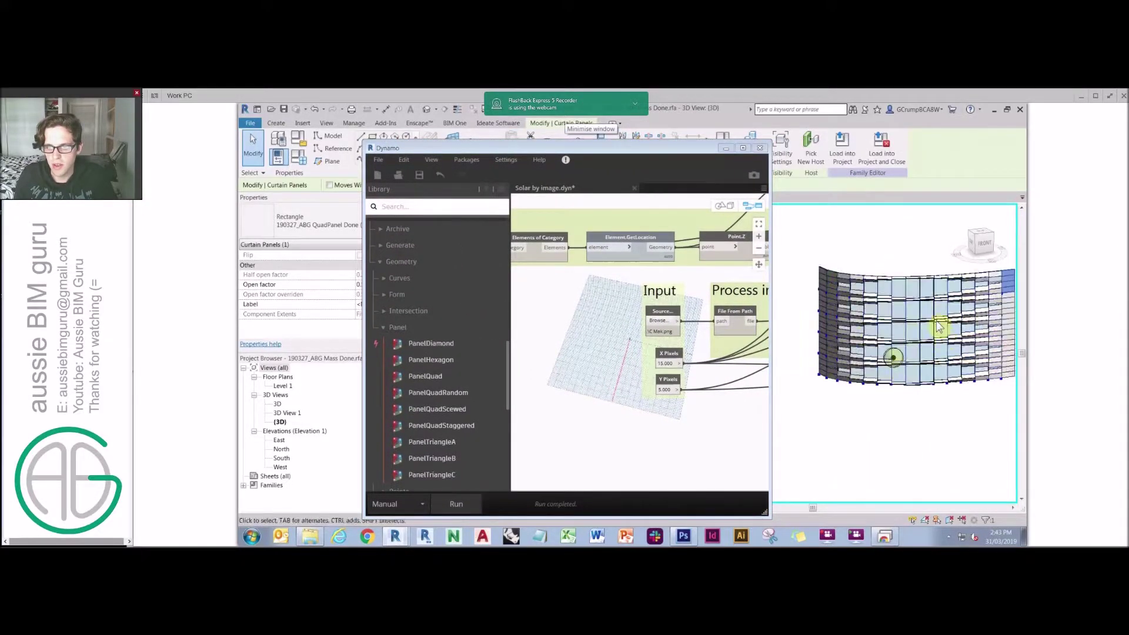
middle_click_drag(974, 330, 952, 324)
- Set the Source image to CIR Mask.png, run the graph, and inspect the facade's central panels up close
left_click(658, 321)
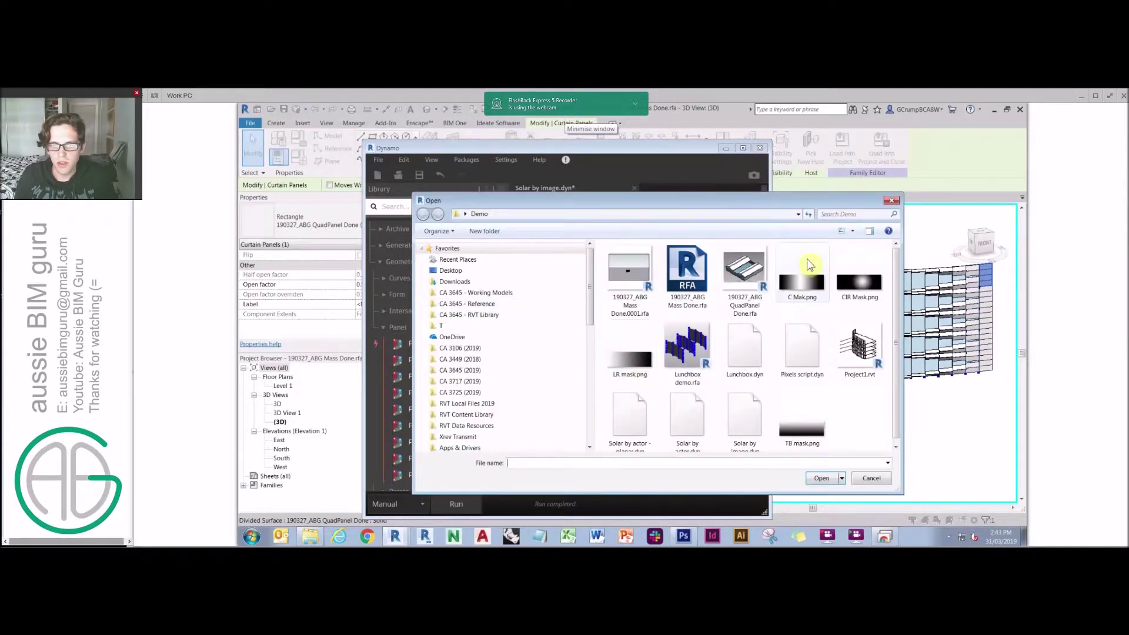
double_click(861, 276)
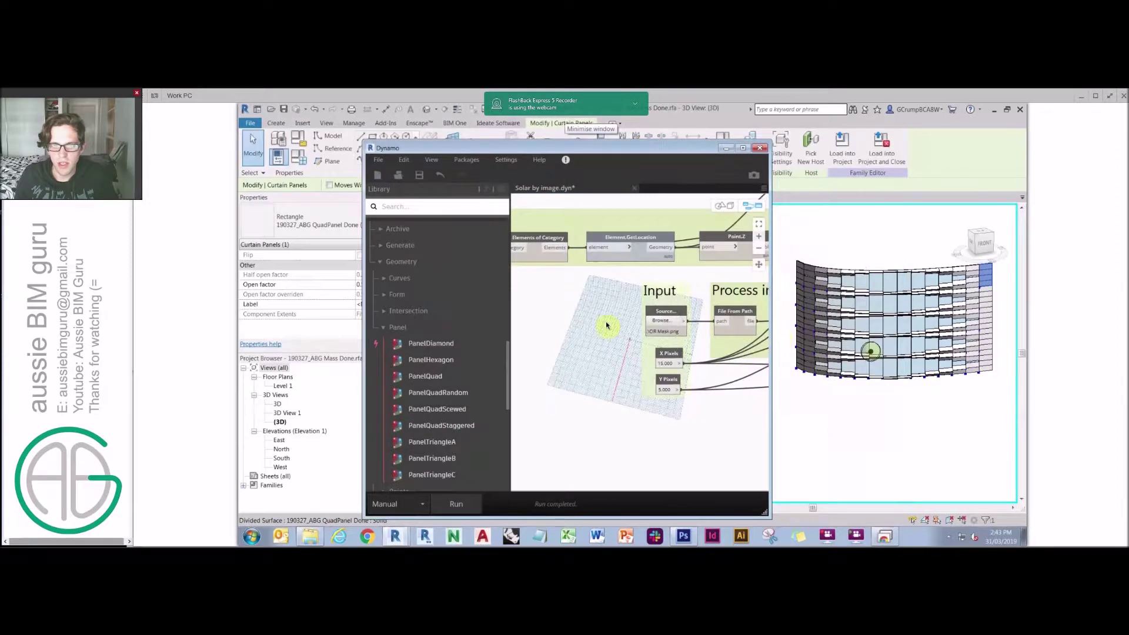
left_click(457, 503)
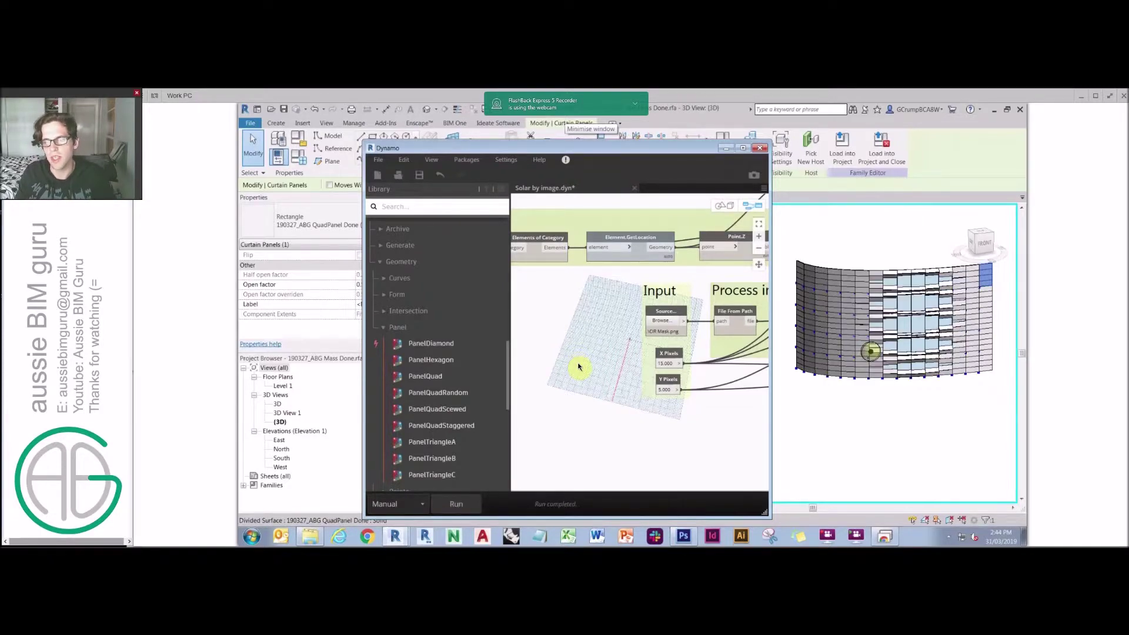
middle_click_drag(887, 253, 875, 292, "shift")
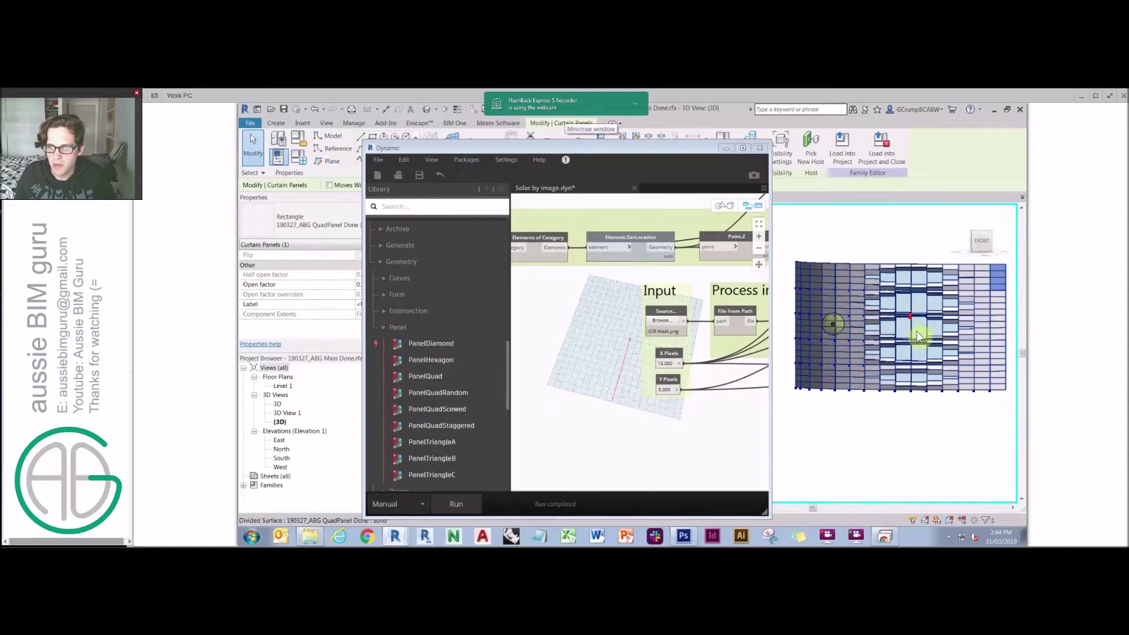
scroll(980, 352, "up", 5)
middle_click_drag(980, 353, 944, 351, "shift")
scroll(944, 351, "down", 6)
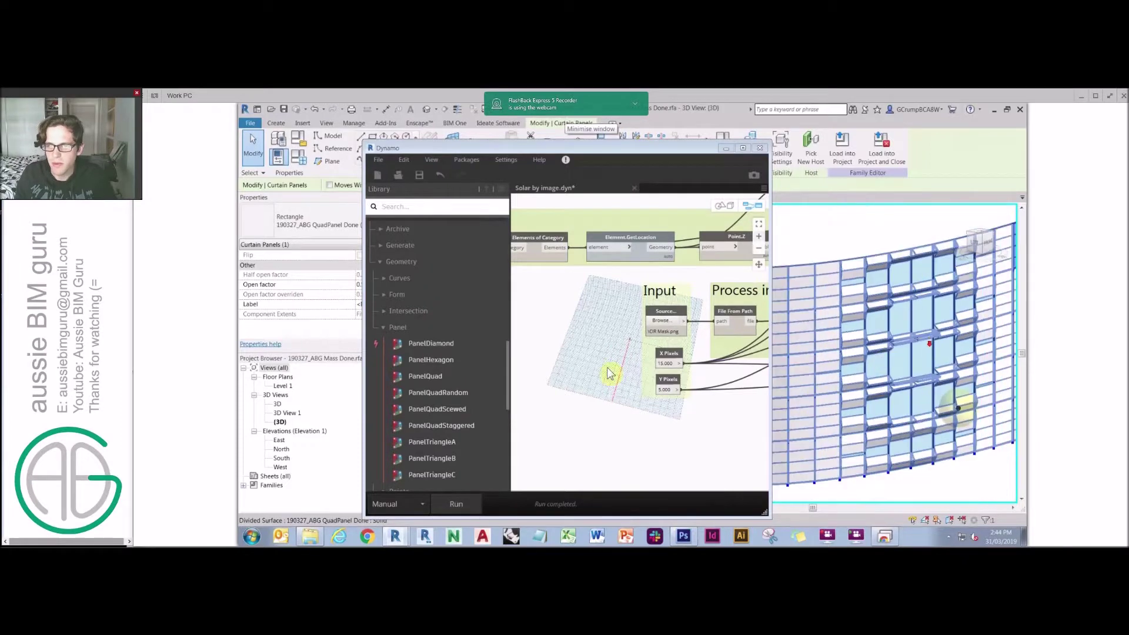
- Advance the PDF presentation to the Method 2 – By Distance slide and switch back to the Work PC remote desktop
scroll(582, 380, "down", 6)
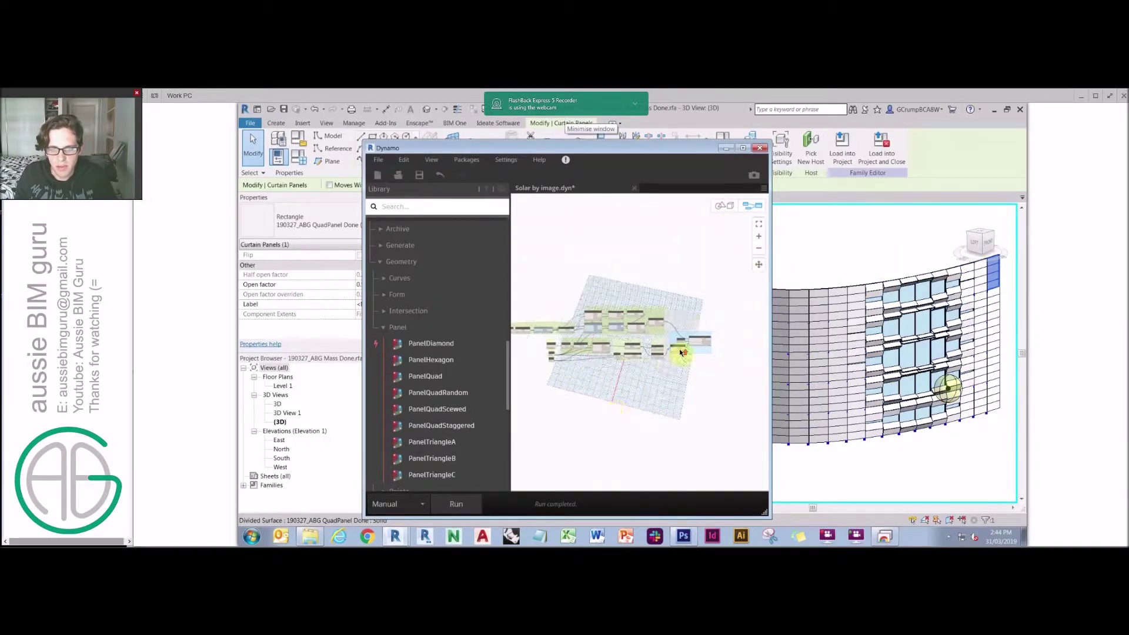
scroll(680, 353, "up", 5)
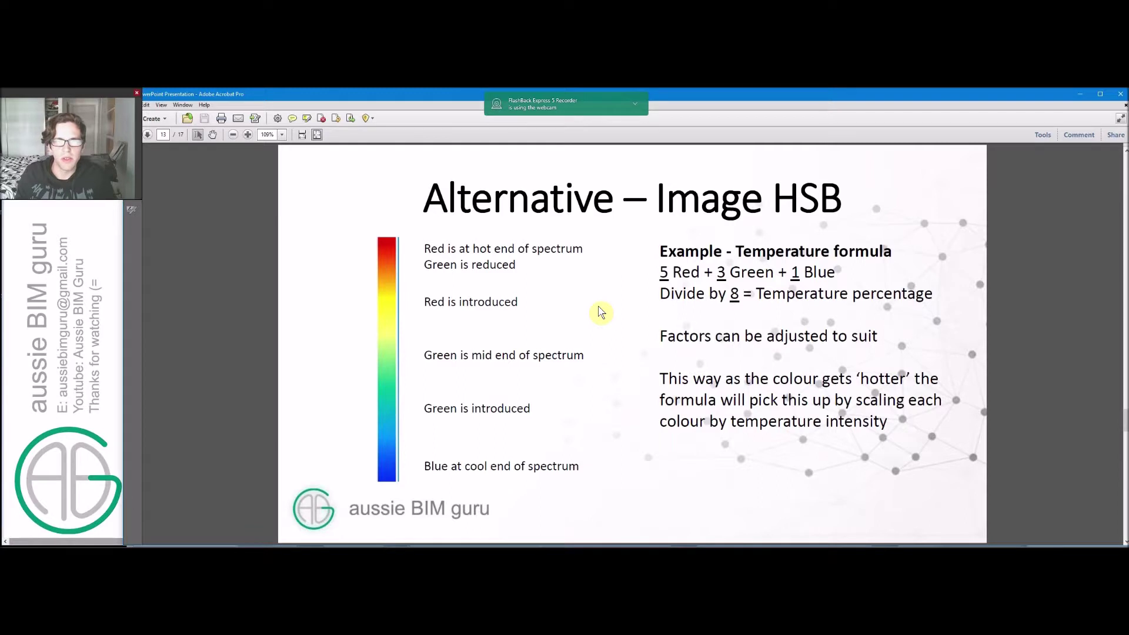
scroll(601, 313, "down", 1)
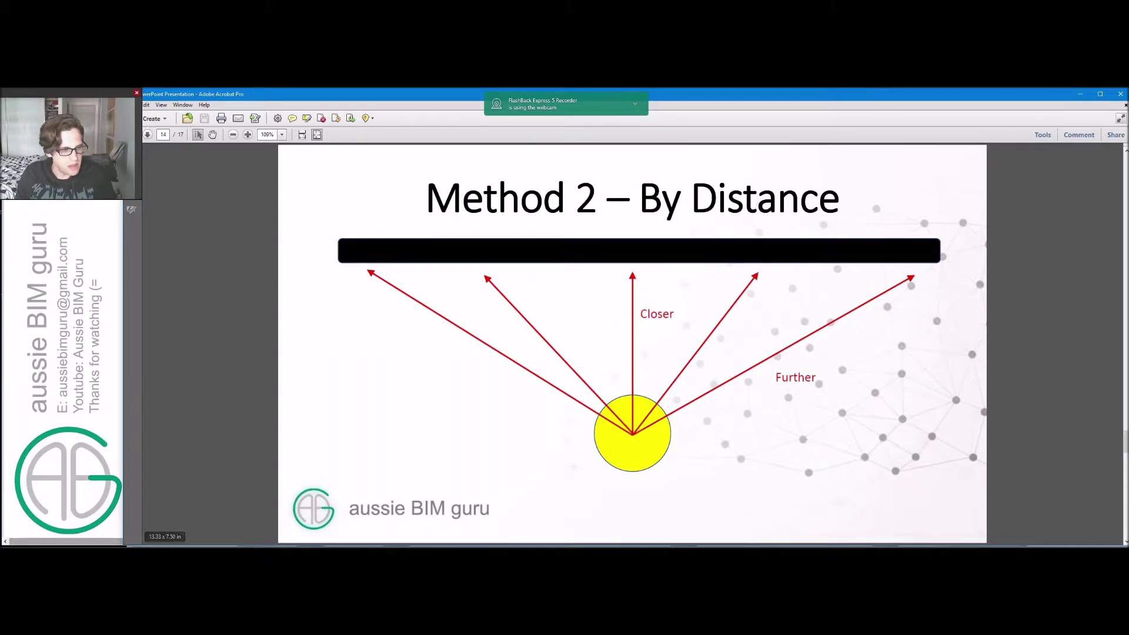
left_click(615, 511)
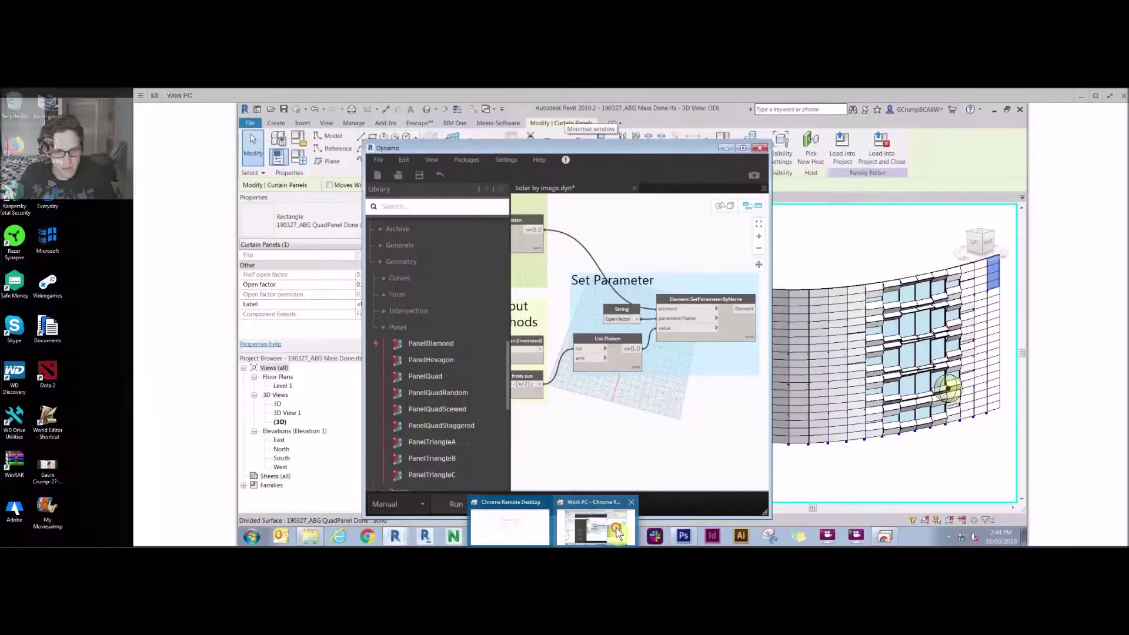
- Open the Dynamo graph Solar by actor.dyn from the Demo folder without saving the changes to Solar by image.dyn
left_click(400, 175)
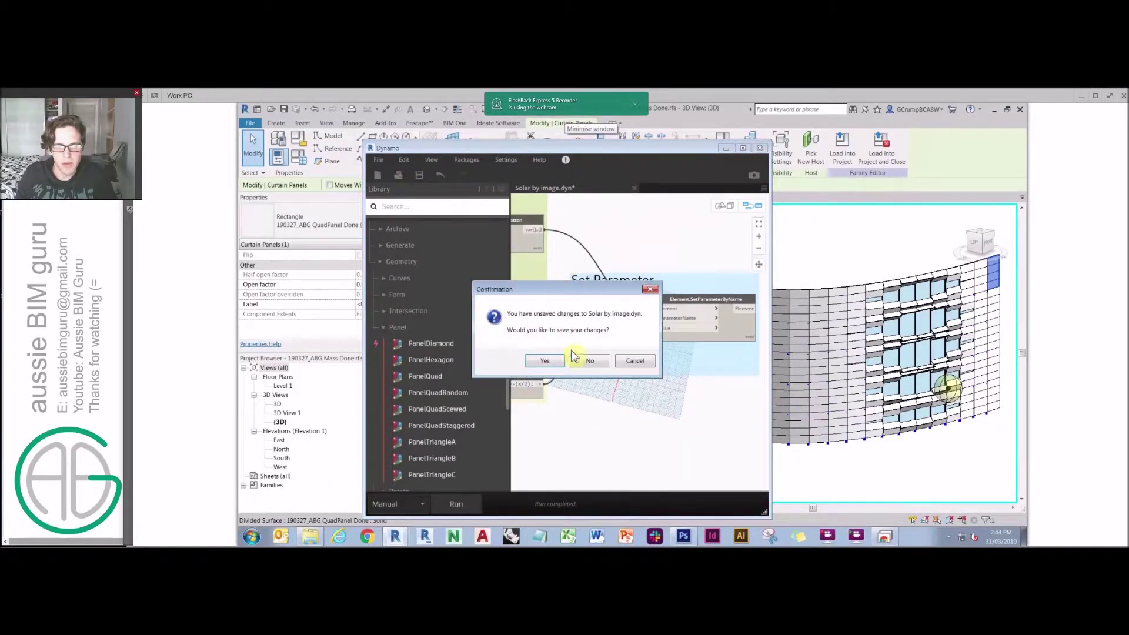
left_click(590, 361)
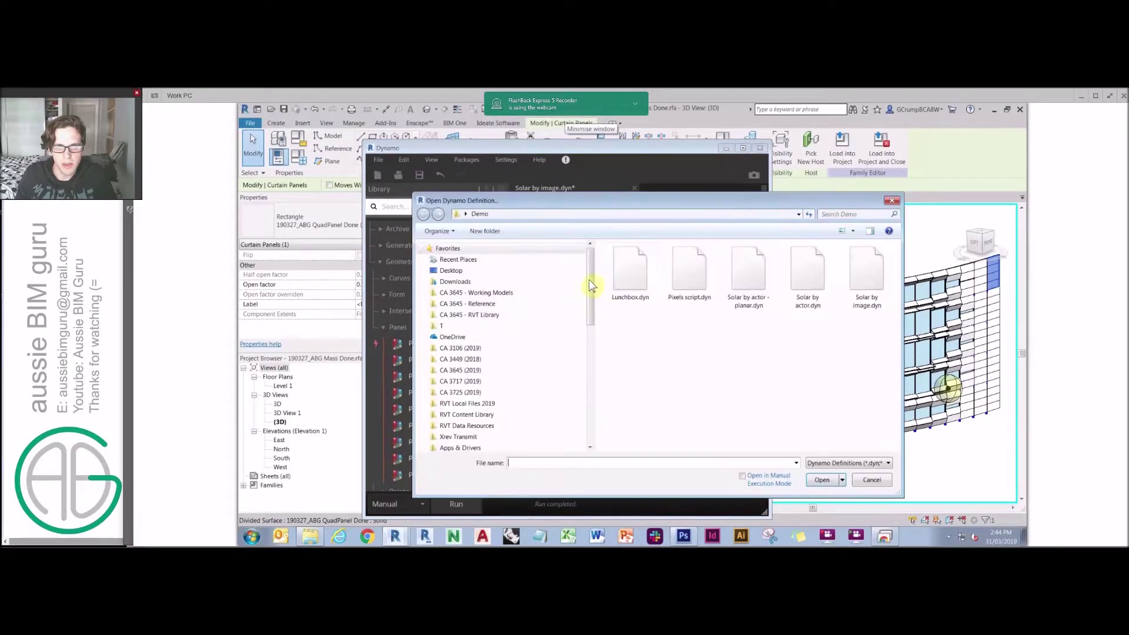
left_click(805, 270)
double_click(805, 270)
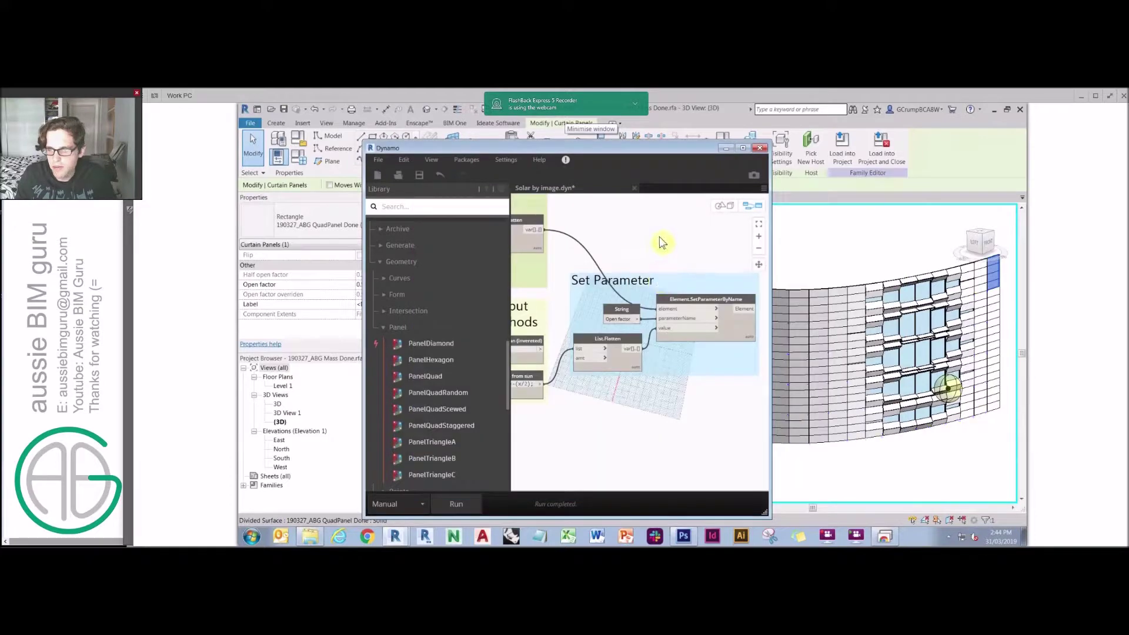
middle_click_drag(579, 243, 583, 246)
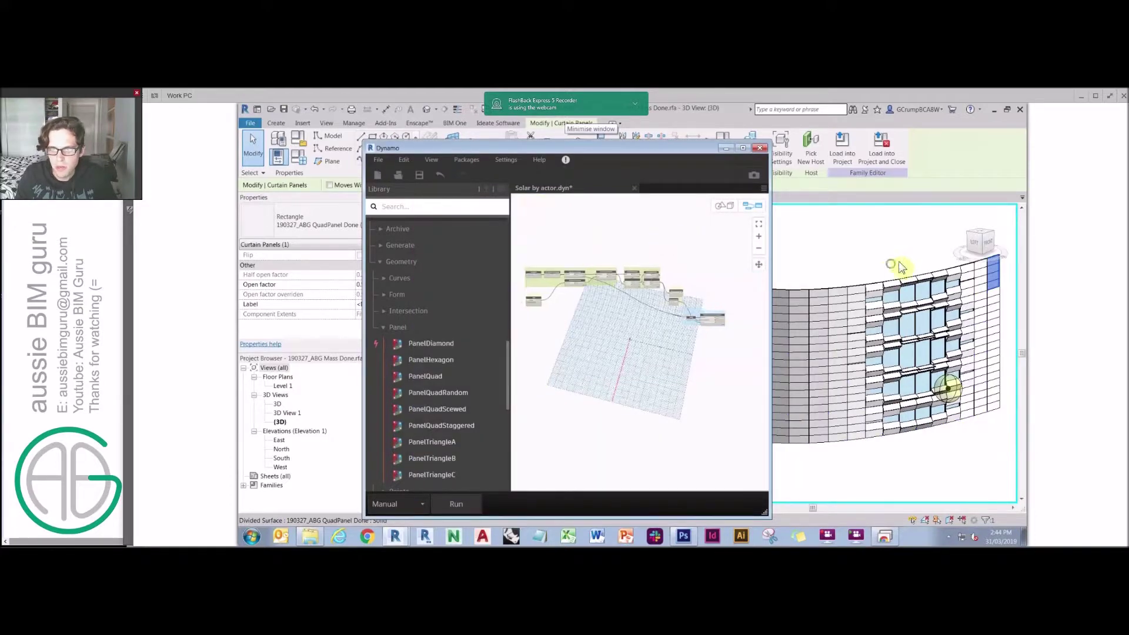
- Minimise the Dynamo window and select the sun sphere in front of the curved facade in the 3D view
scroll(941, 381, "up", 2)
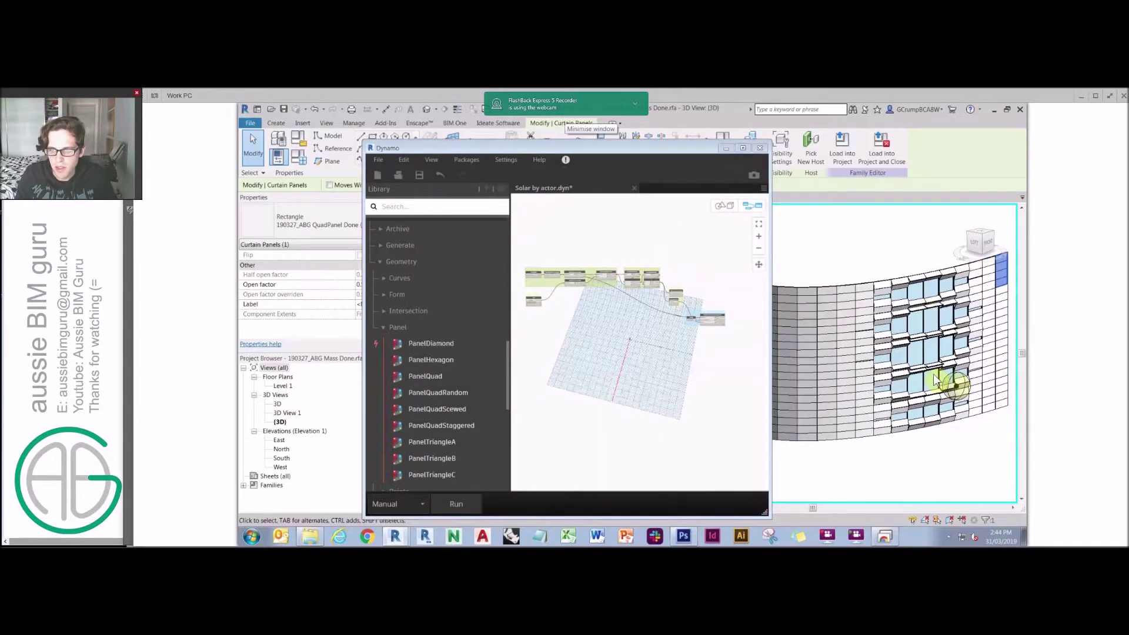
left_click(727, 148)
middle_click_drag(835, 244, 932, 390, "shift")
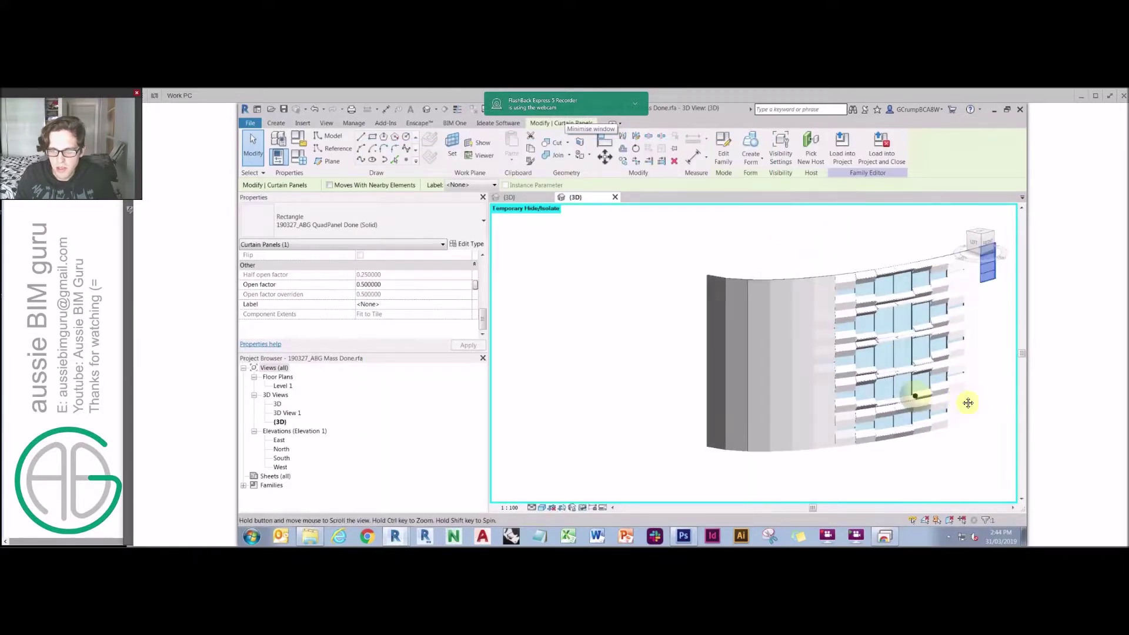
left_click(910, 393)
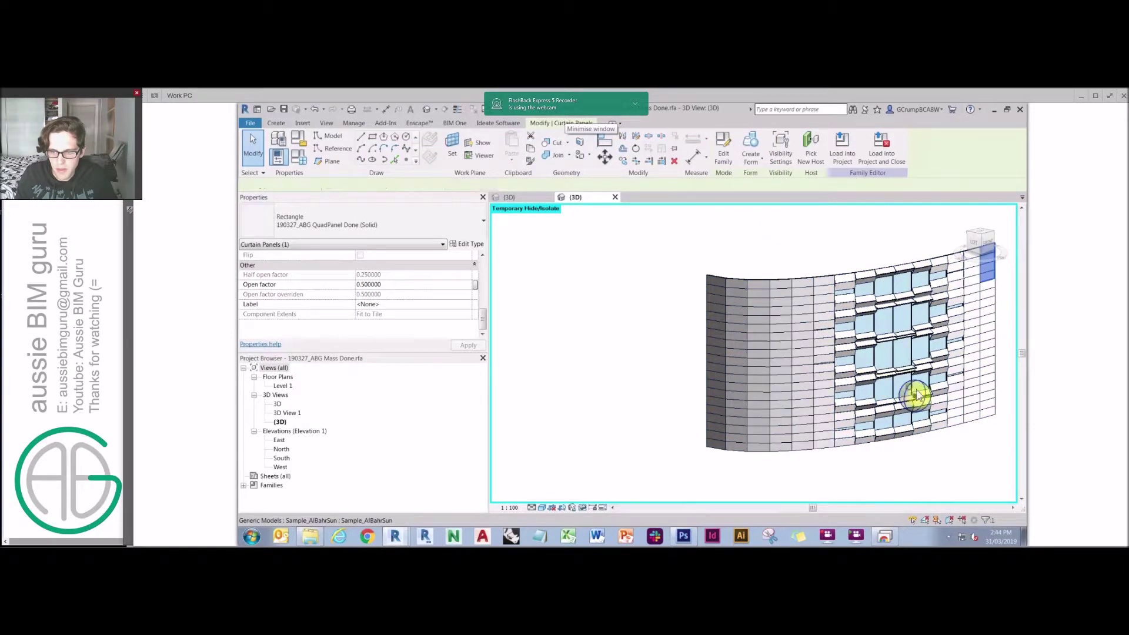
- Move the Sun x reference plane in the Level 1 plan to about 28000 mm from its parallel plane, and return to the 3D view
double_click(283, 386)
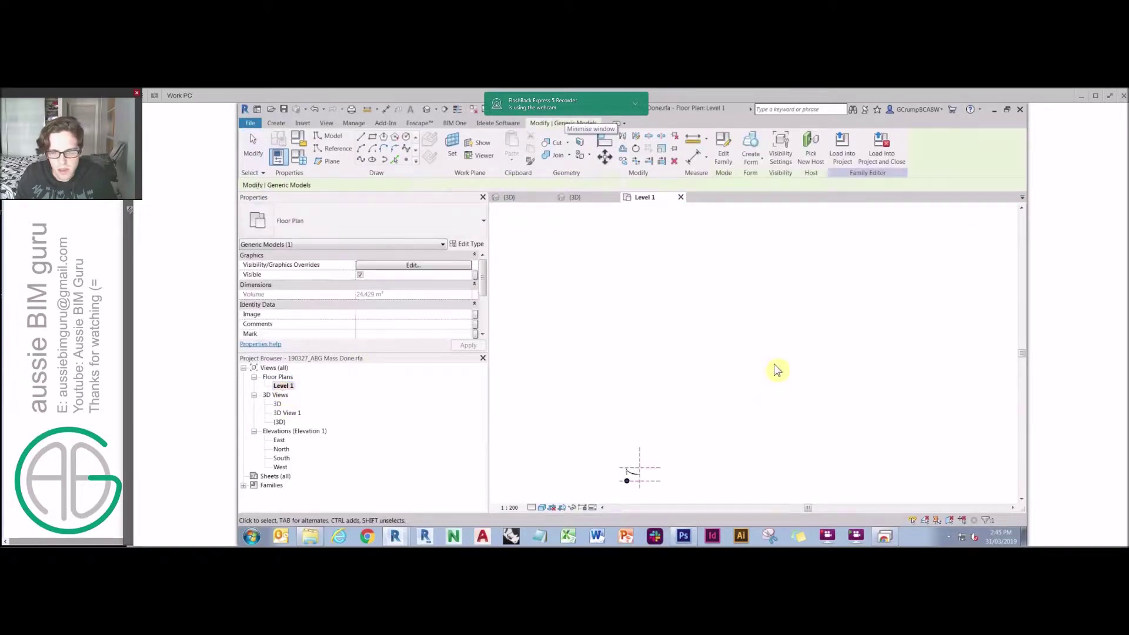
scroll(700, 381, "up", 2)
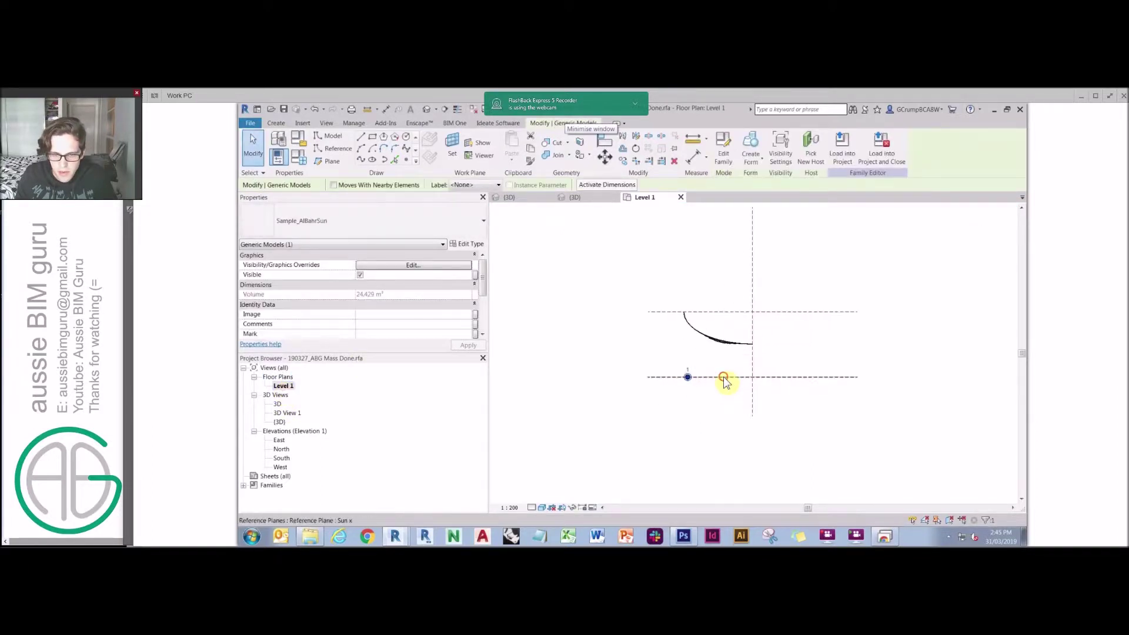
left_click(750, 377)
left_click_drag(666, 353, 662, 373)
left_click(426, 110)
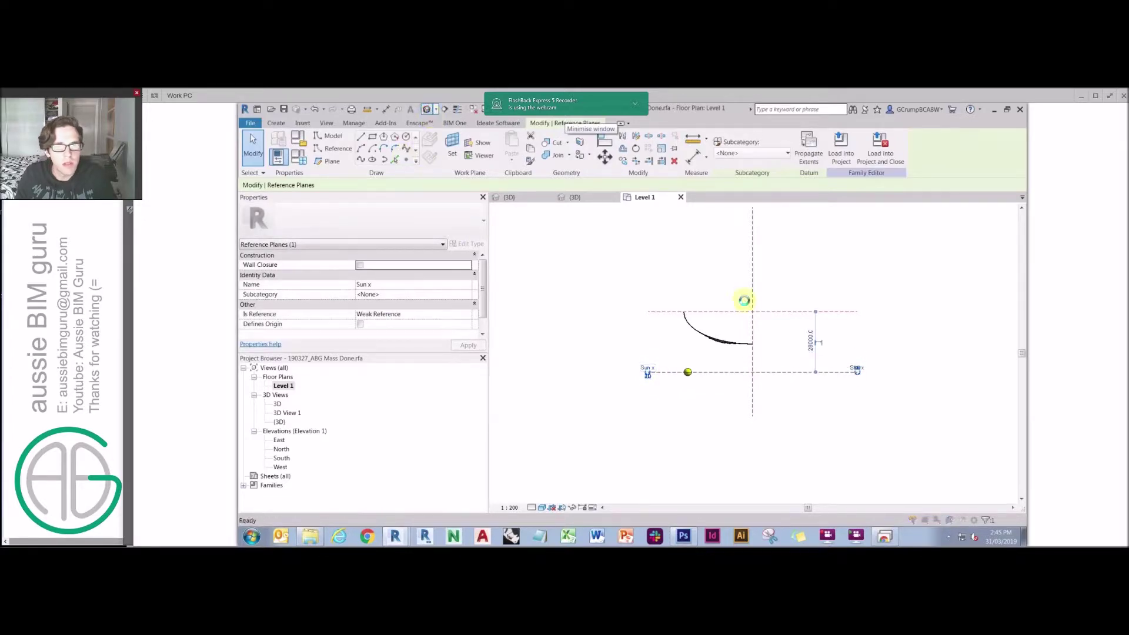
left_click(700, 358)
left_click(606, 364)
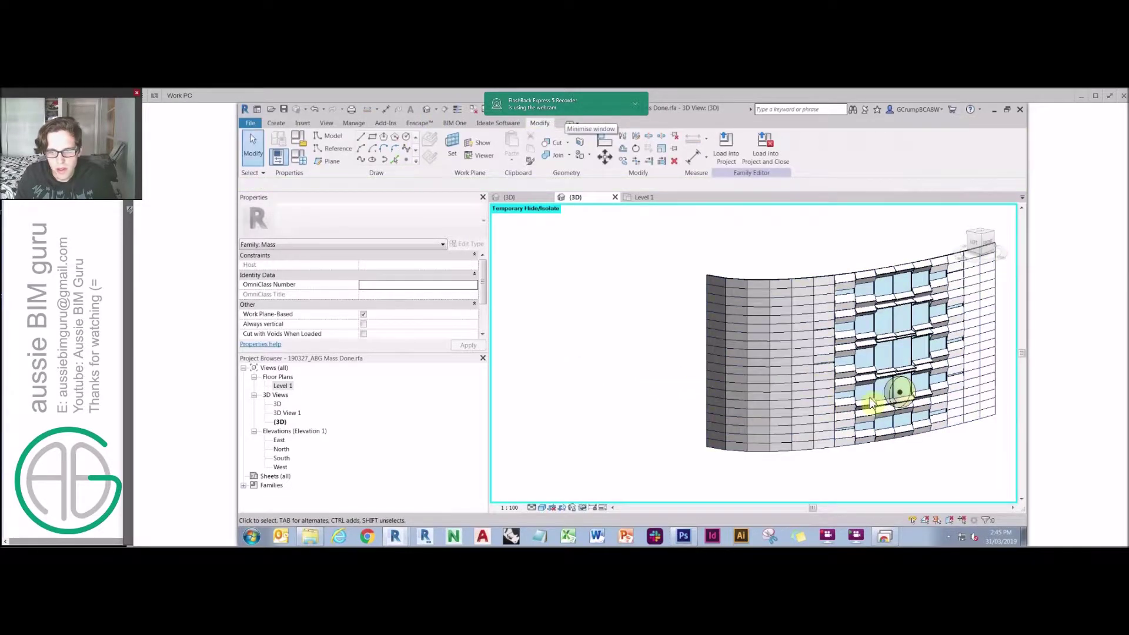
- Select the sun's adaptive point and inspect its position relative to the facade from above
left_click(900, 393)
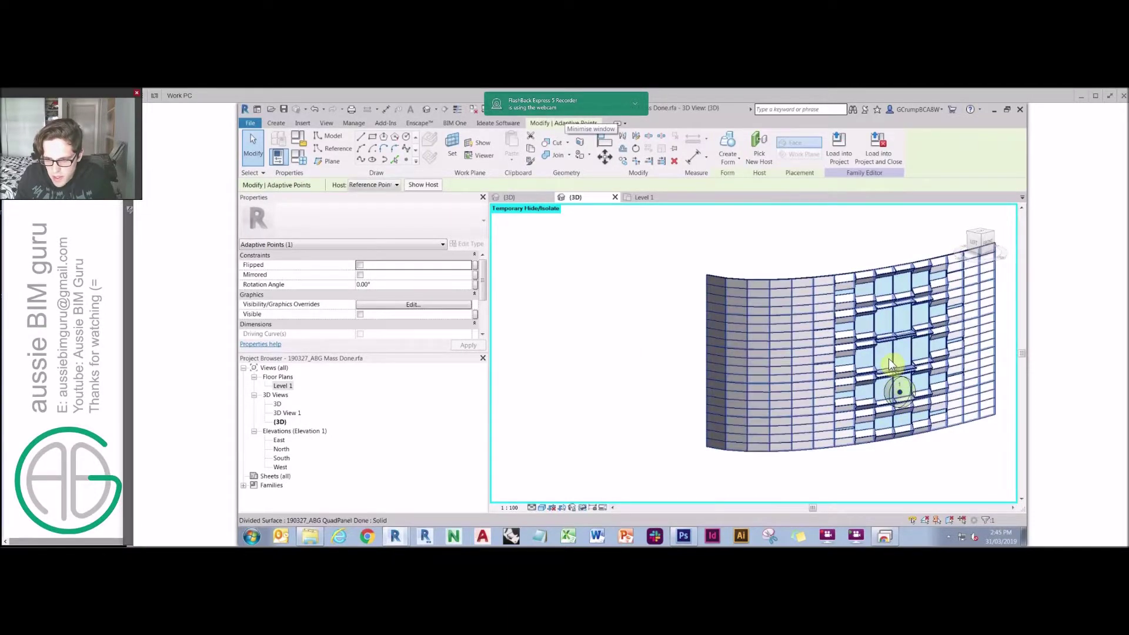
left_click_drag(901, 391, 867, 309)
left_click(906, 395)
middle_click_drag(920, 416, 857, 347, "shift")
scroll(844, 441, "down", 3)
middle_click_drag(761, 368, 713, 378, "shift")
left_click(646, 345)
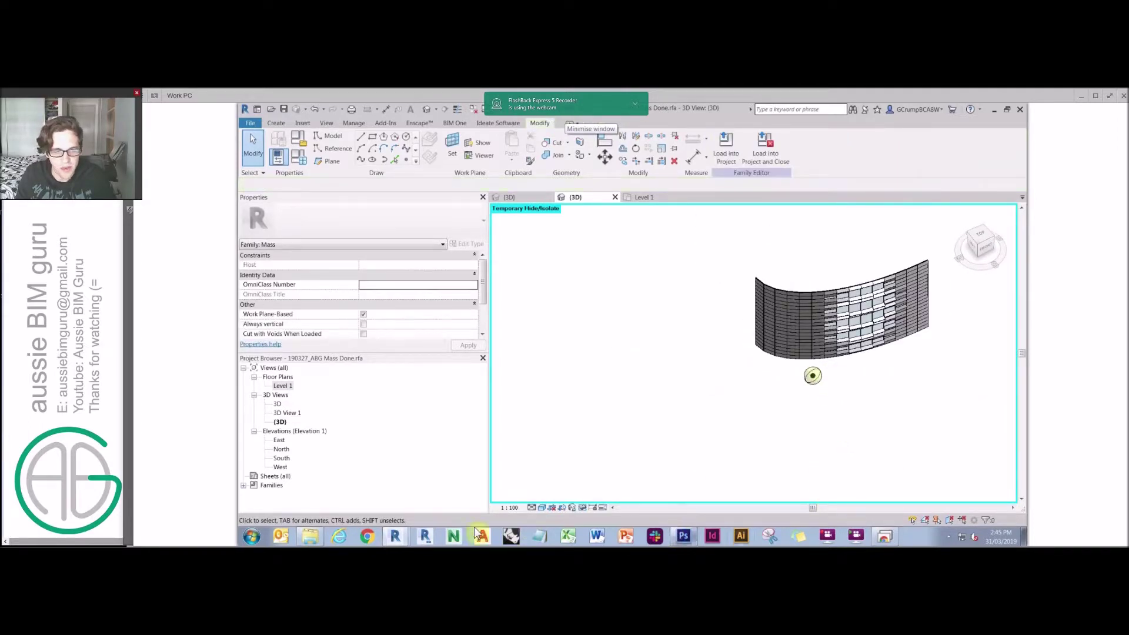
- Restore the Dynamo window and examine the Sun input and the Gather distances nodes up to Geometry.DistanceTo
mouse_move(394, 535)
left_click(390, 500)
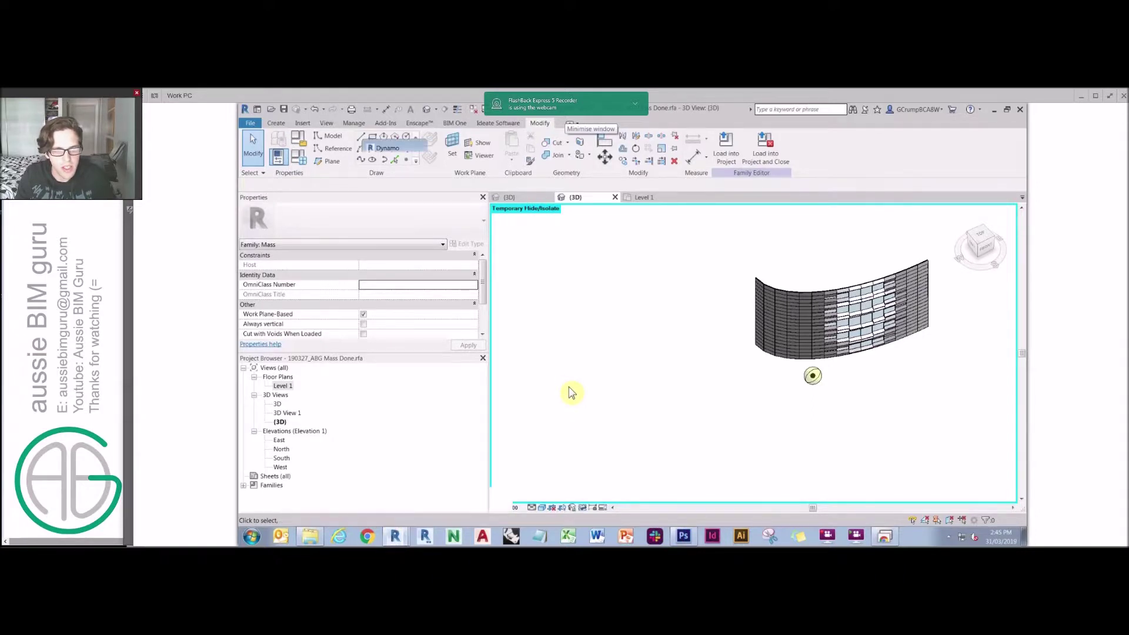
scroll(521, 245, "up", 5)
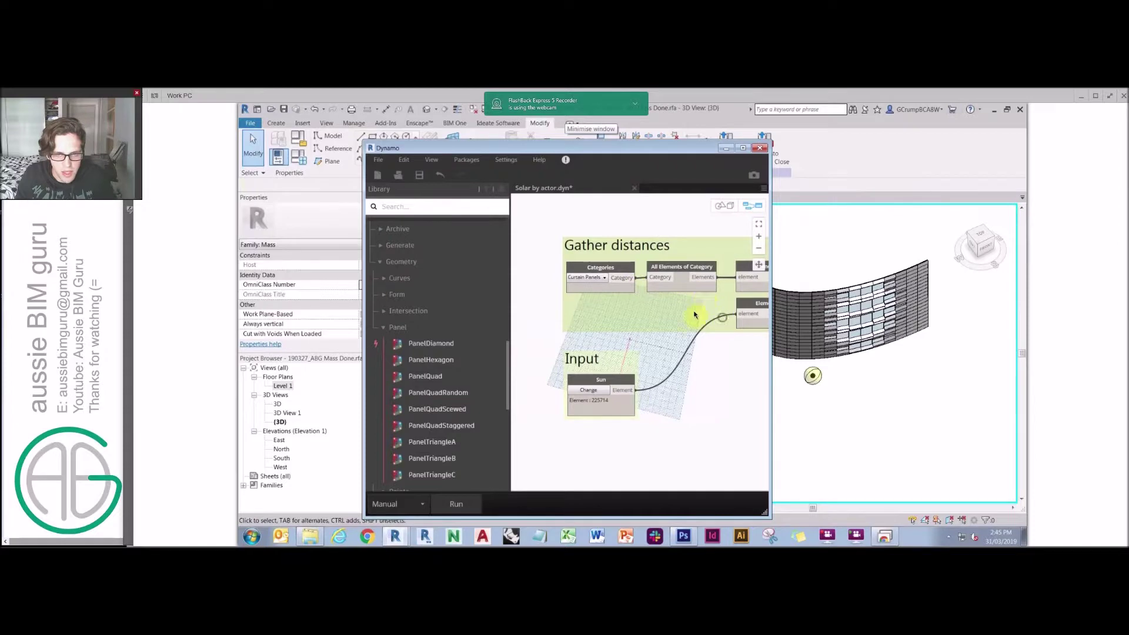
middle_click_drag(695, 315, 577, 299)
middle_click_drag(734, 310, 658, 289)
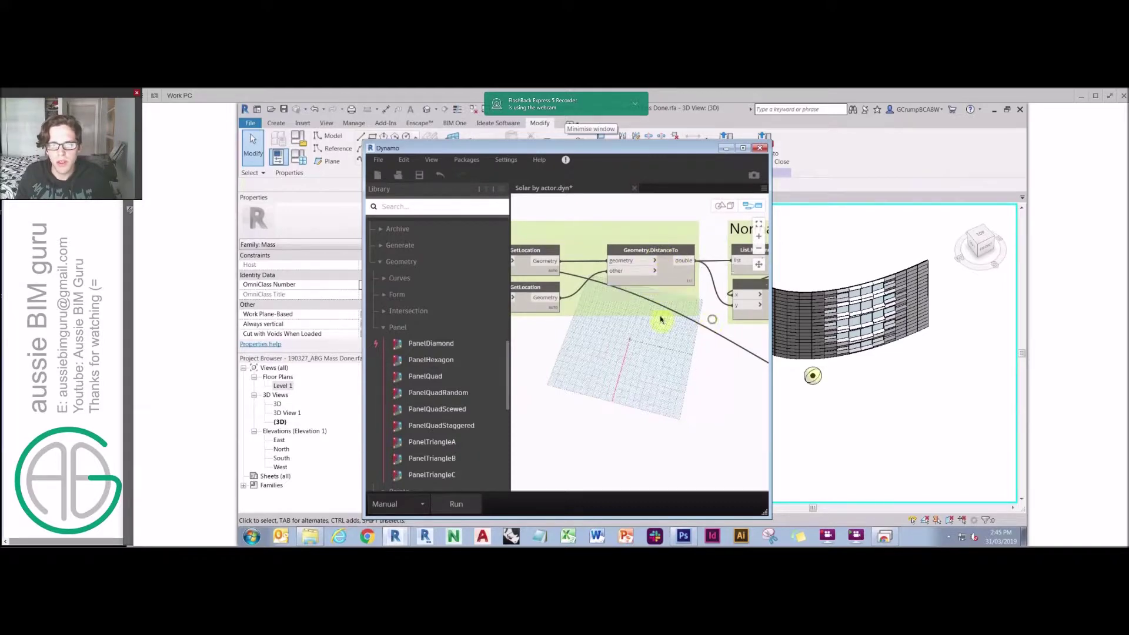
- Examine the Normalize nodes and the Follow sun (inverted) and Stray from sun formulas in the Process group
middle_click_drag(661, 320, 575, 320)
mouse_move(645, 279)
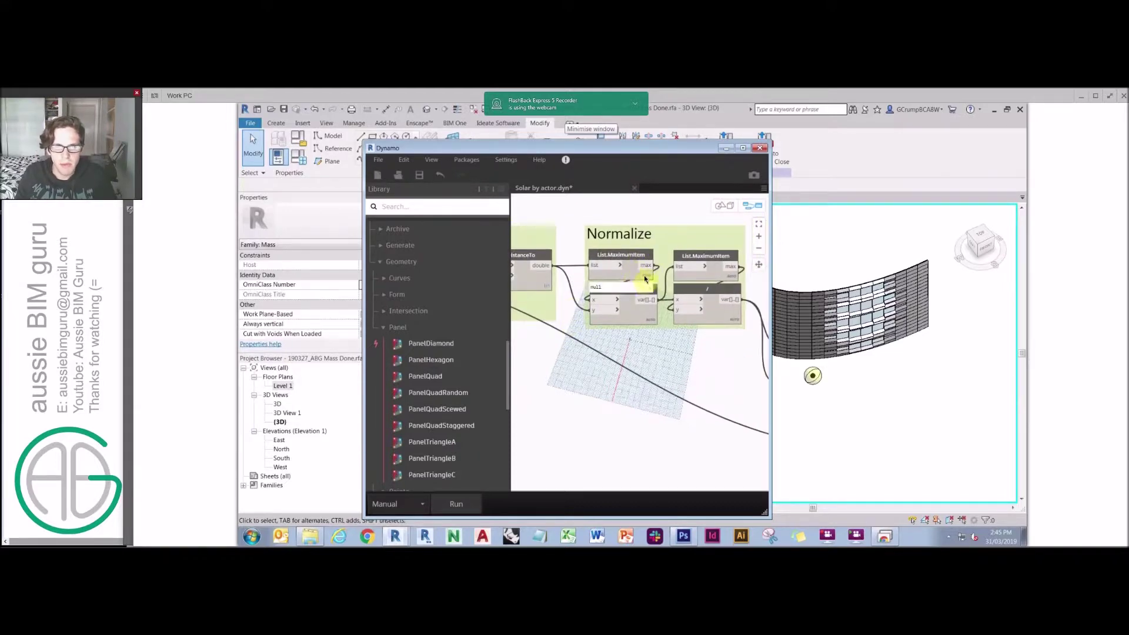
mouse_move(653, 325)
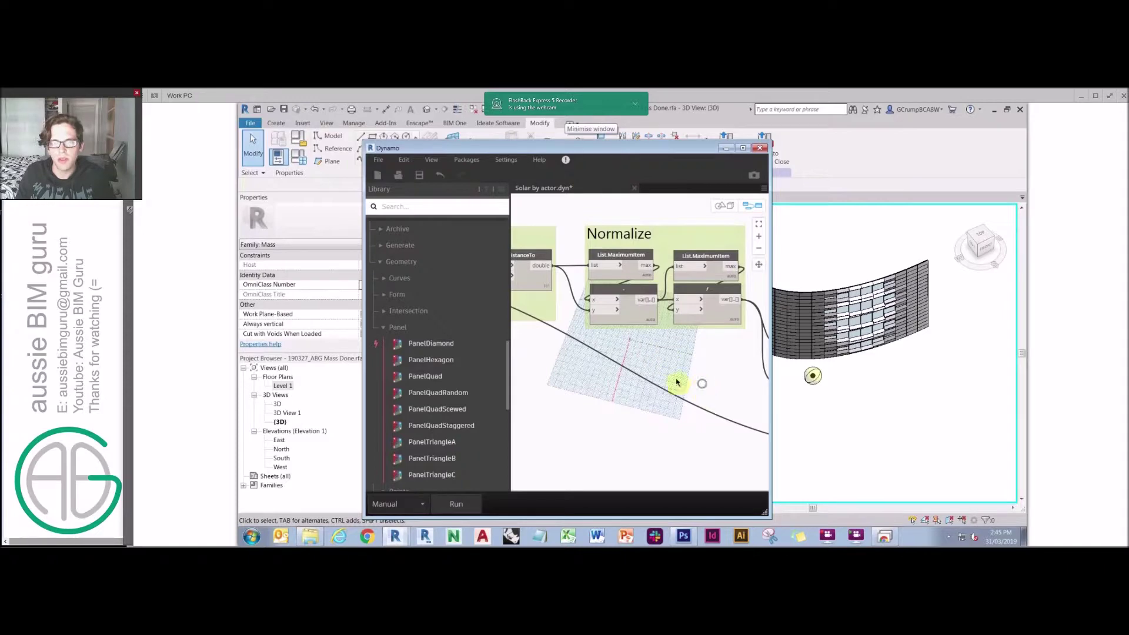
middle_click_drag(677, 382, 668, 384)
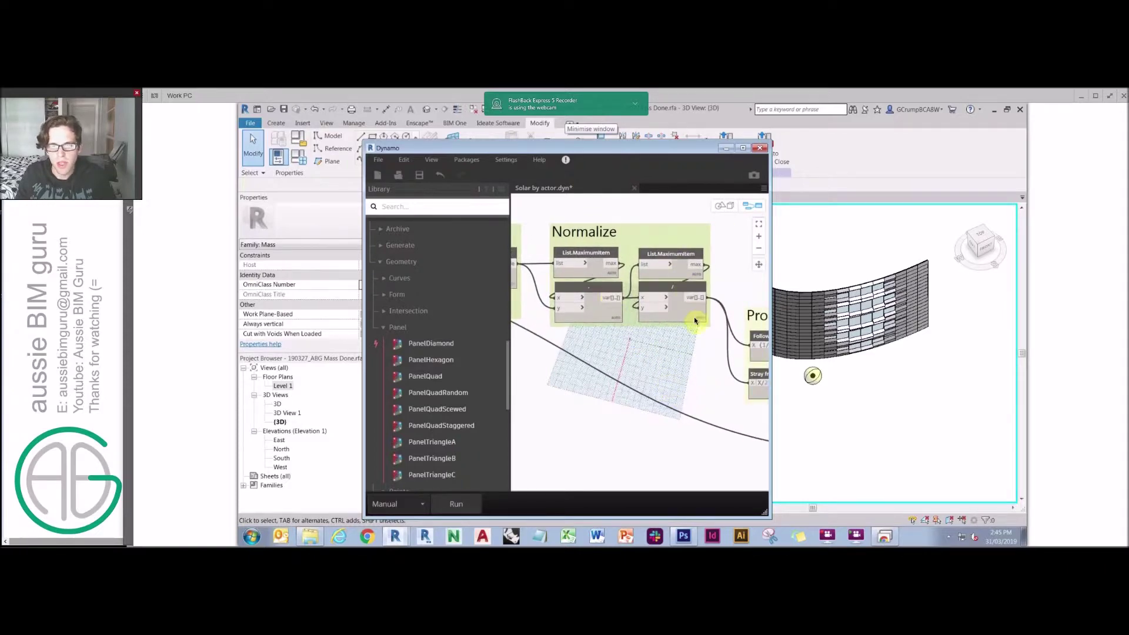
middle_click_drag(660, 347, 652, 349)
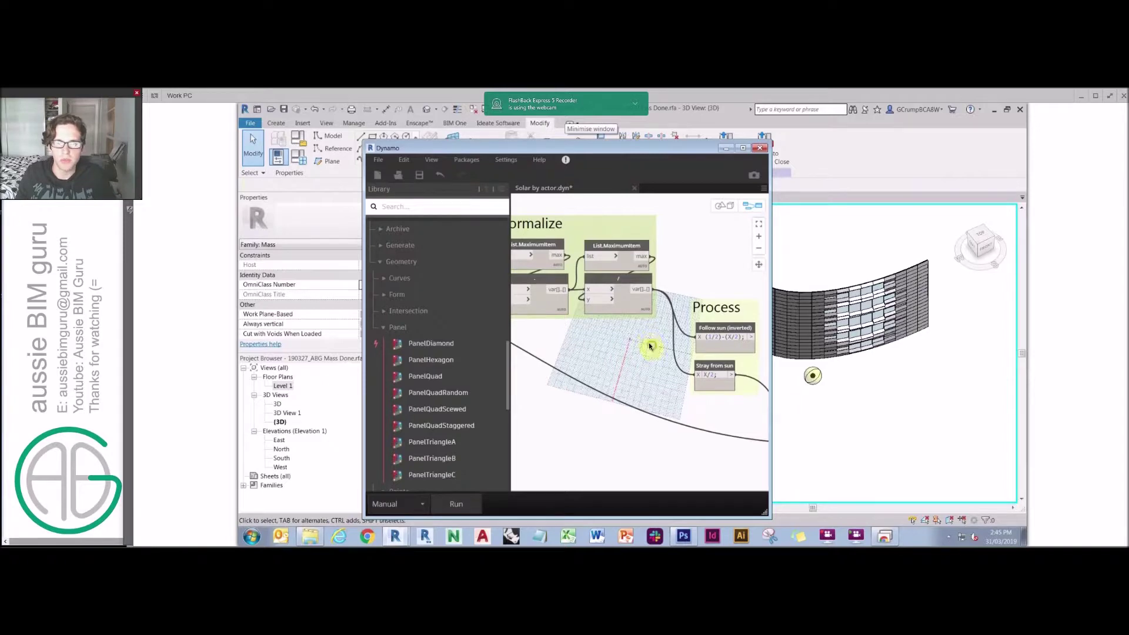
middle_click_drag(651, 346, 575, 331)
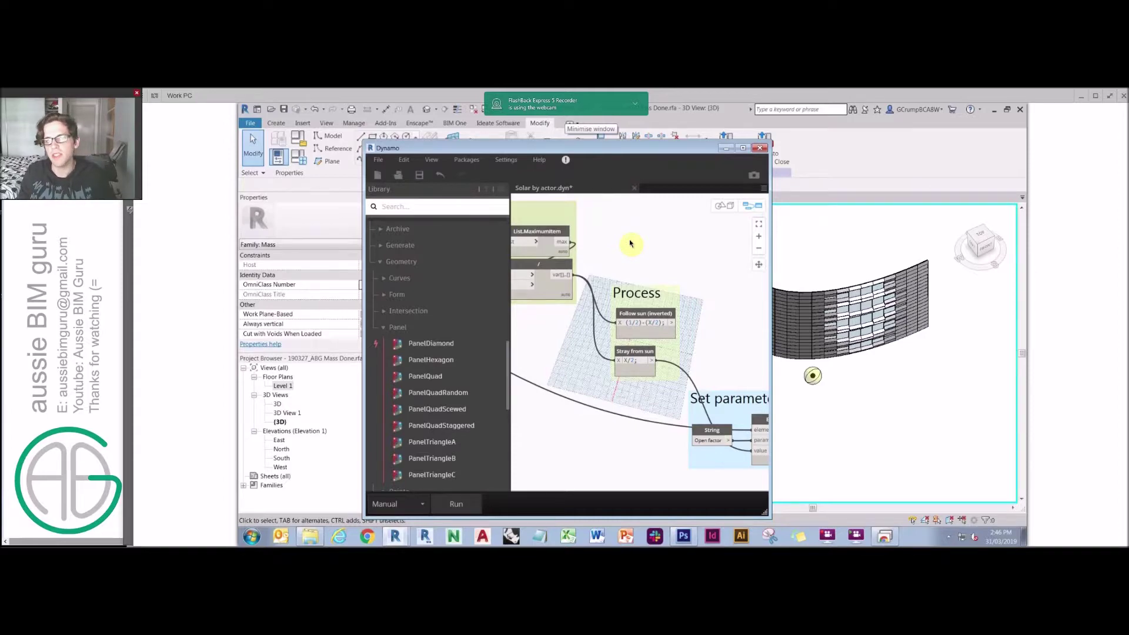
- Reassign the Sun input node to the sun object beside the facade in the 3D view
middle_click_drag(692, 283, 668, 255)
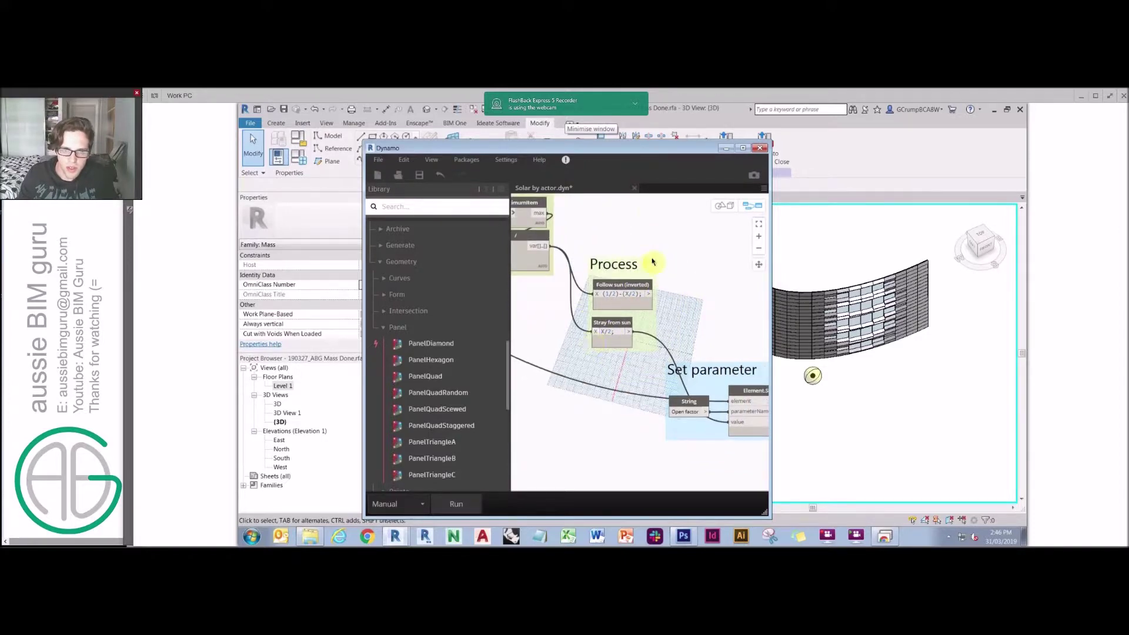
scroll(729, 308, "down", 4)
middle_click_drag(563, 356, 699, 352)
middle_click_drag(621, 344, 706, 350)
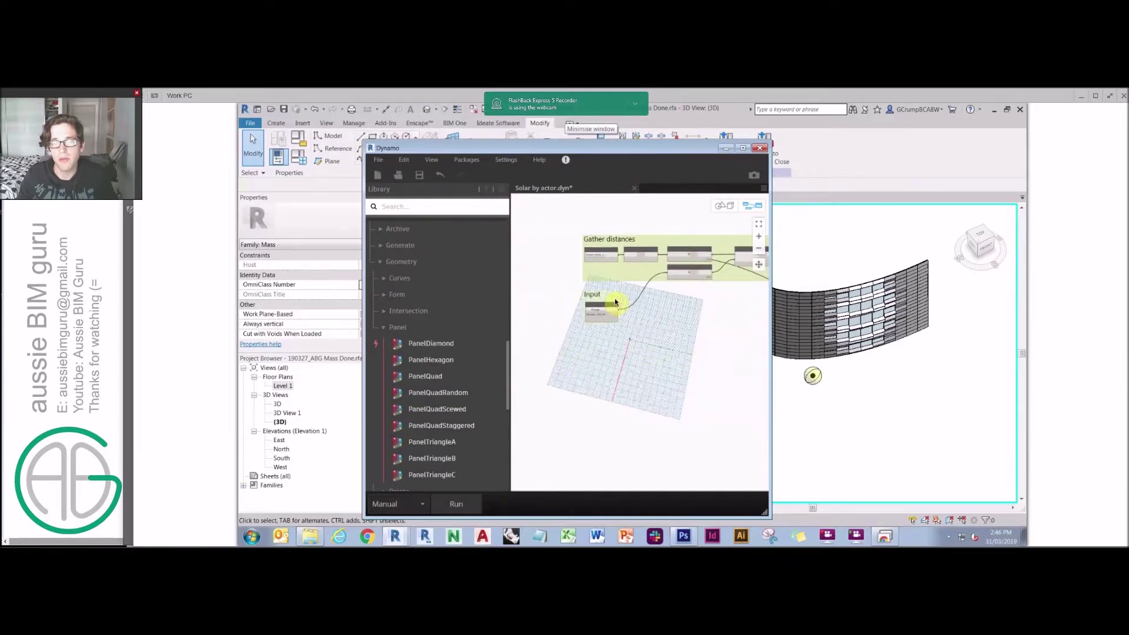
scroll(615, 302, "up", 5)
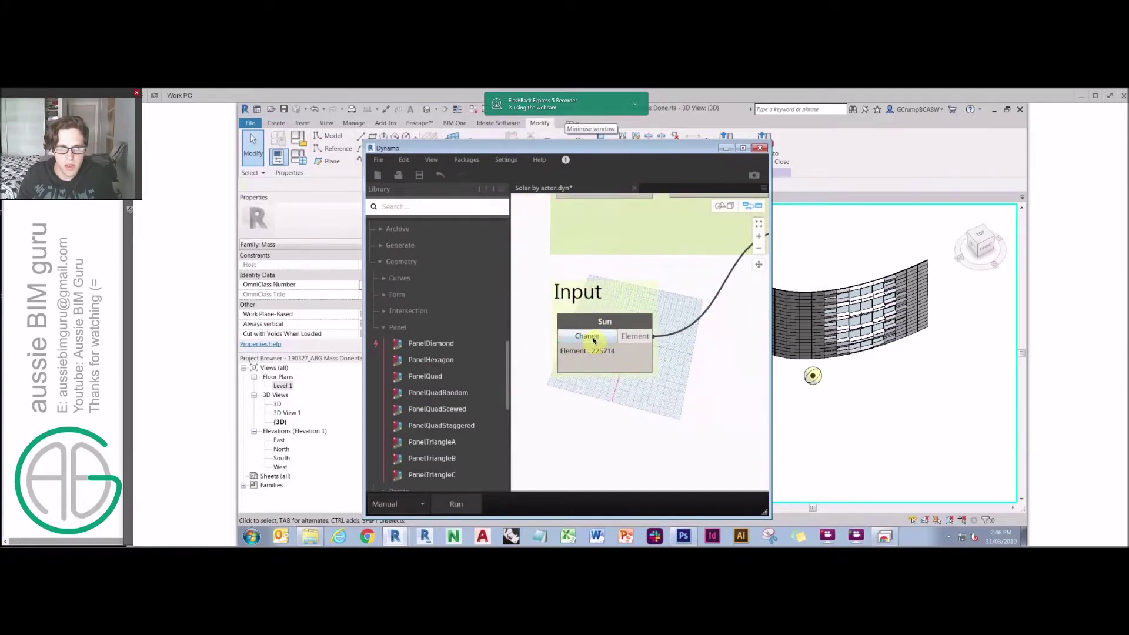
left_click(593, 338)
left_click(813, 376)
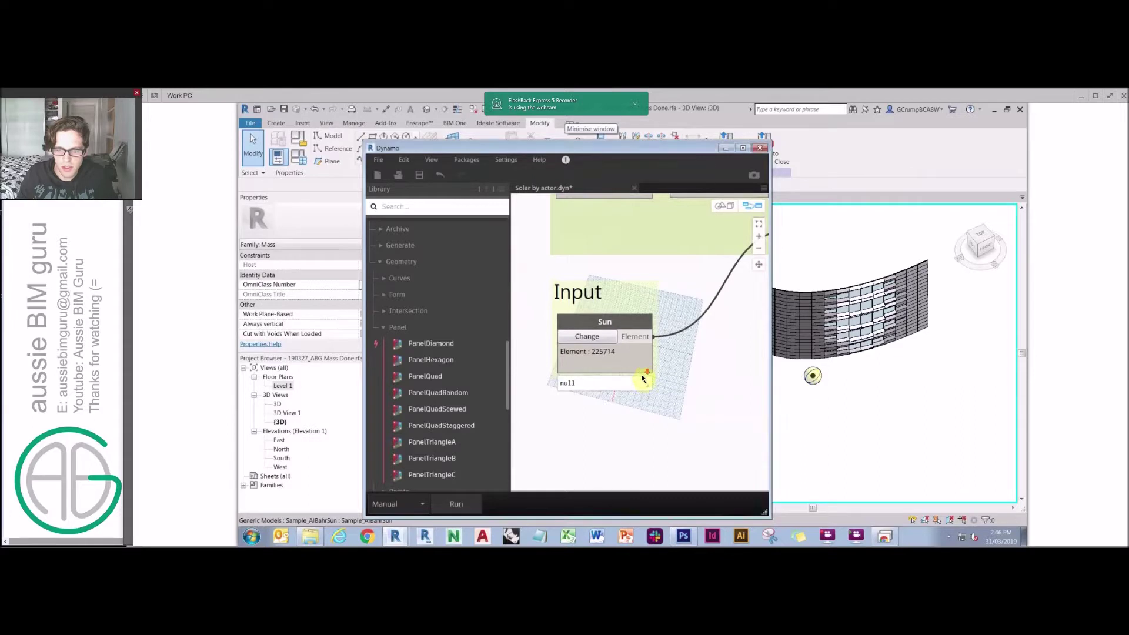
- Run the Solar by actor graph with the Stray from sun formula driving the Open factor parameter, and inspect the facade
scroll(642, 378, "down", 4)
middle_click_drag(688, 374, 571, 366)
middle_click_drag(735, 358, 621, 347)
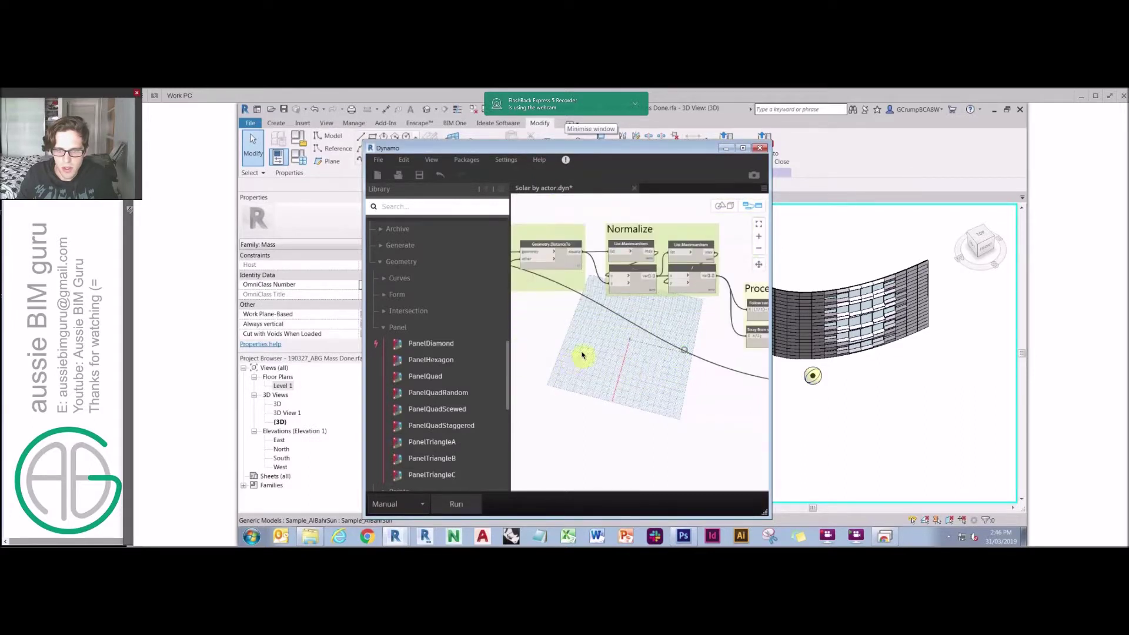
middle_click_drag(713, 357, 605, 360)
middle_click_drag(709, 331, 635, 309)
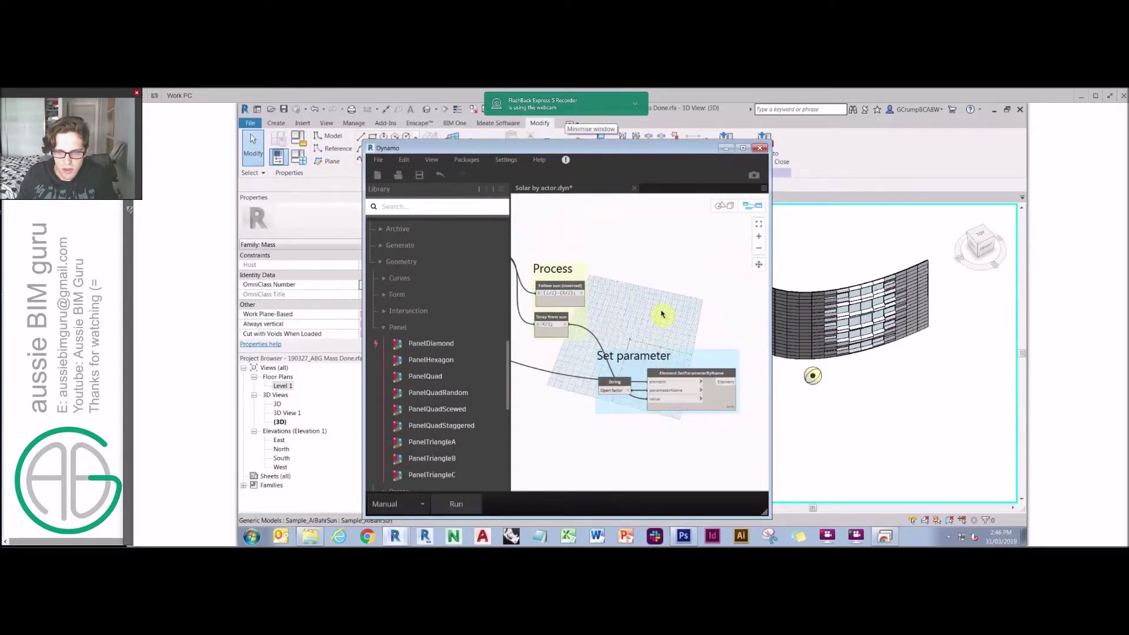
left_click(456, 504)
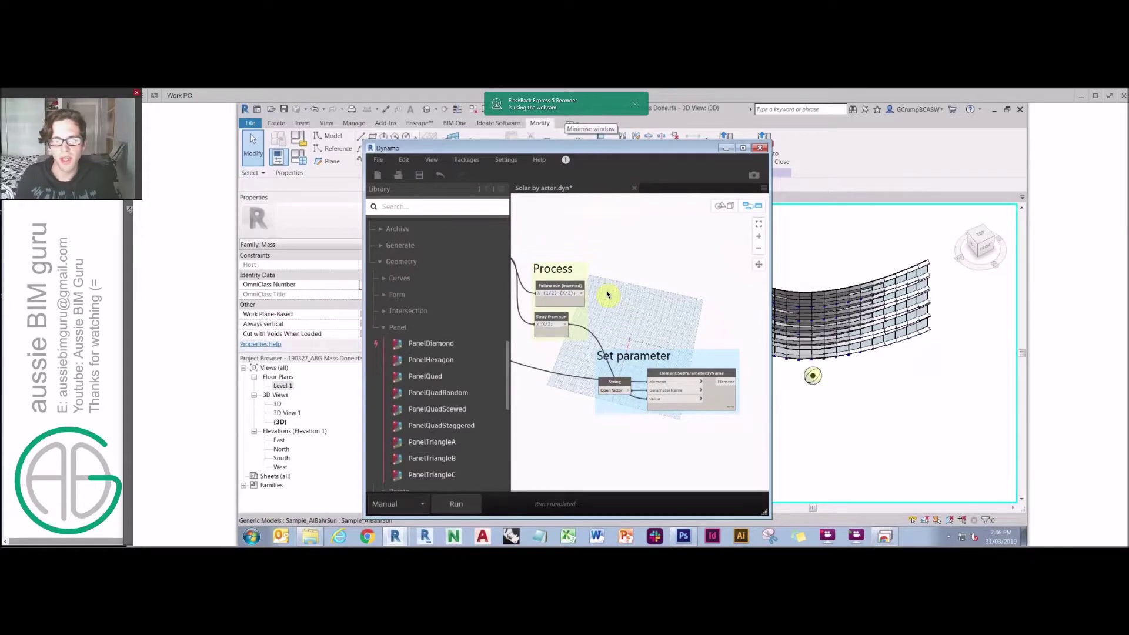
middle_click_drag(923, 378, 837, 336, "shift")
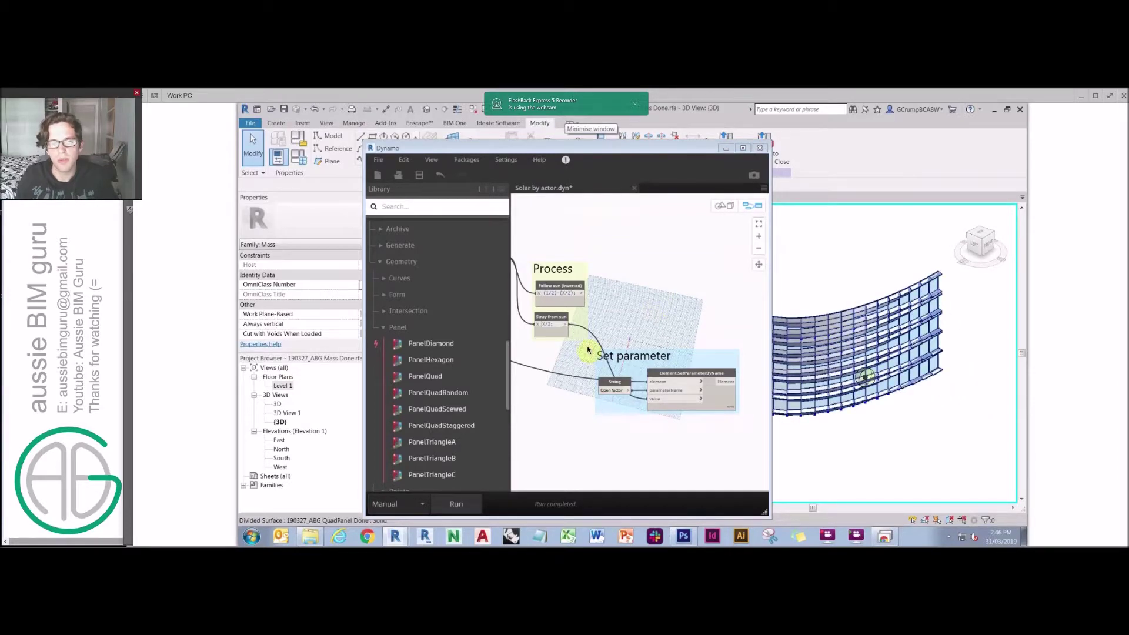
- Connect the Follow sun (inverted) output to the value input of Element.SetParameterByName and run the graph
left_click_drag(583, 294, 650, 399)
left_click(457, 506)
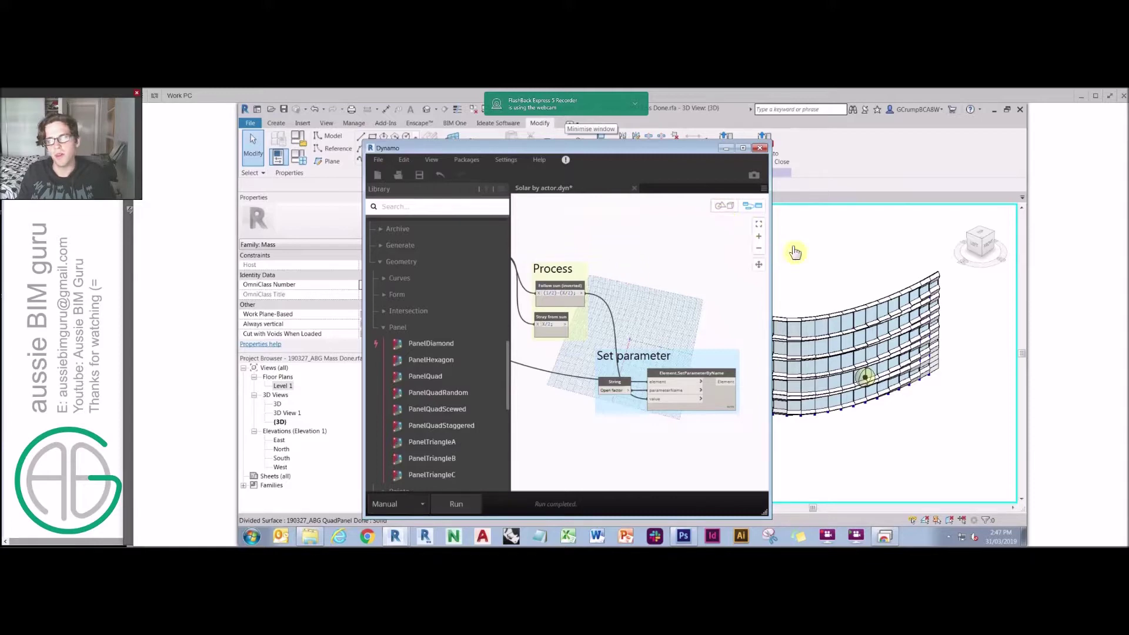
left_click(816, 252)
- Move the Dynamo window aside and inspect the facade panels around the sun from several angles
left_click_drag(676, 152, 604, 154)
middle_click_drag(872, 291, 794, 340, "shift")
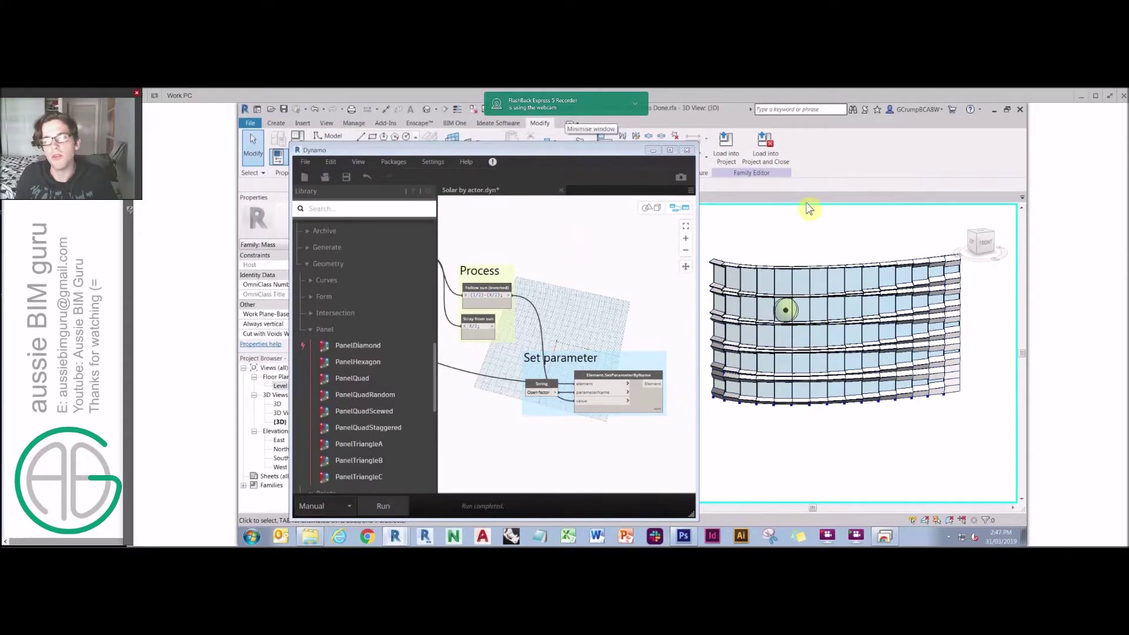
mouse_move(831, 222)
middle_mouse_down("shift")
mouse_move(832, 257)
mouse_move(833, 225)
middle_mouse_up("shift")
middle_click_drag(763, 222, 822, 239)
left_click(573, 270)
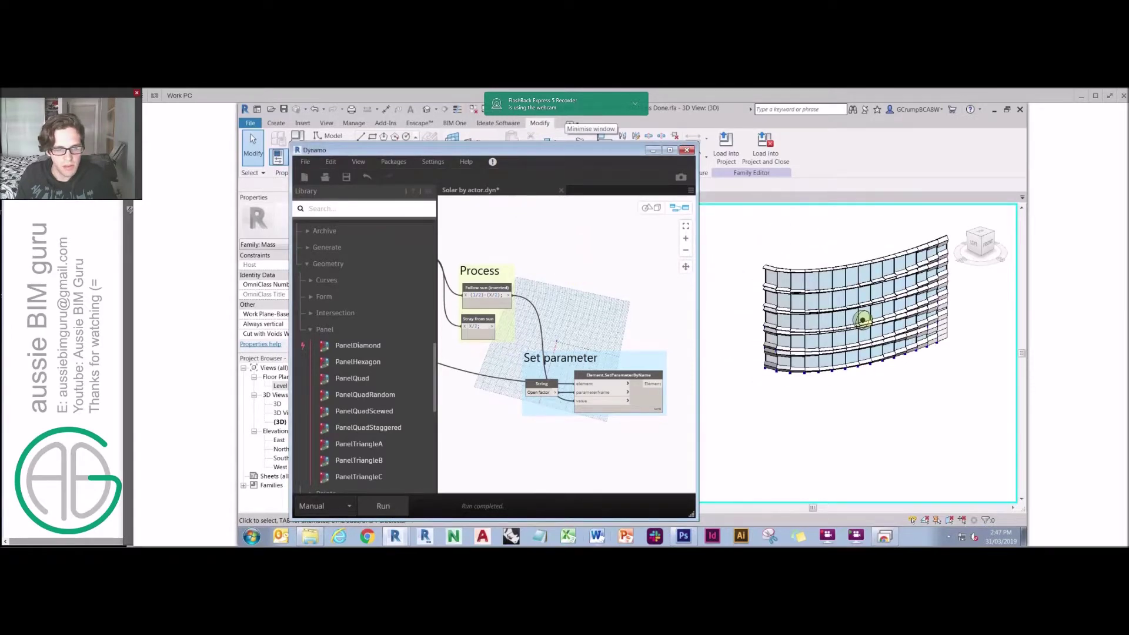
- Switch to the presentation, review the Method 3 – By Incident Angle slide, and return to the Work PC session
key("alt+Tab")
key("Right")
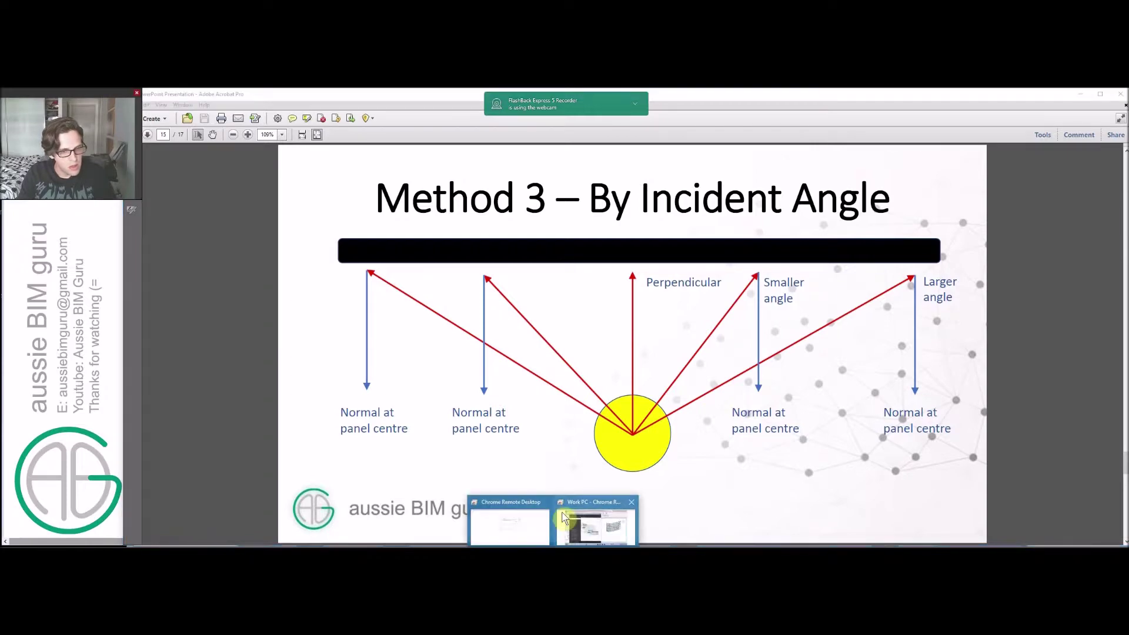
left_click(568, 518)
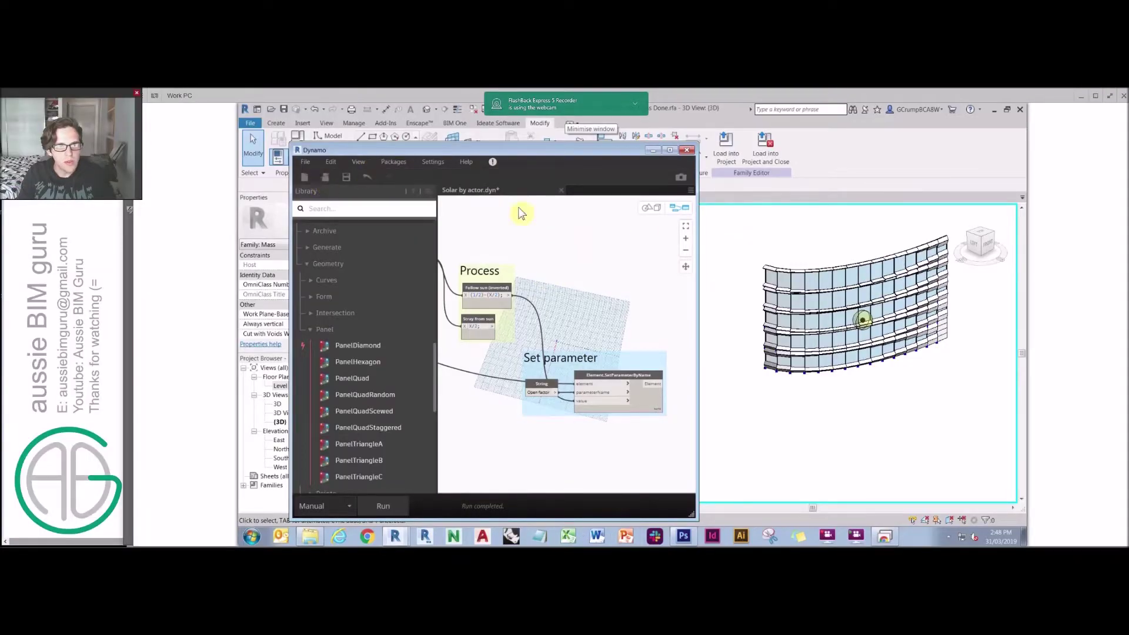
- Open the Solar by actor - planar.dyn graph without saving the changes to Solar by actor
left_click(325, 177)
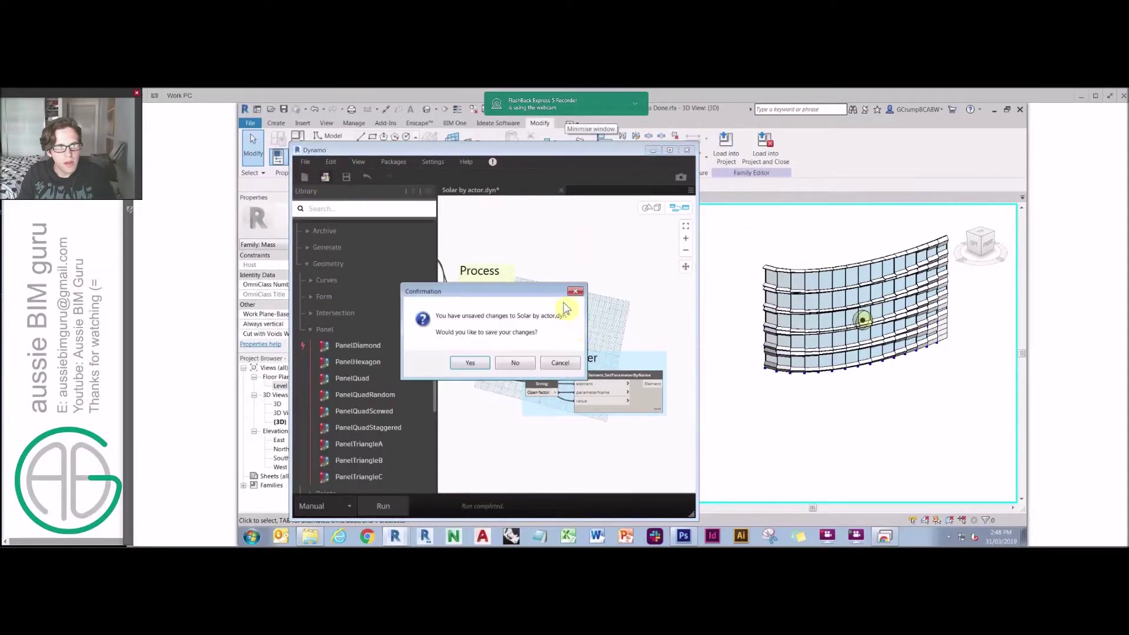
left_click(504, 363)
double_click(677, 273)
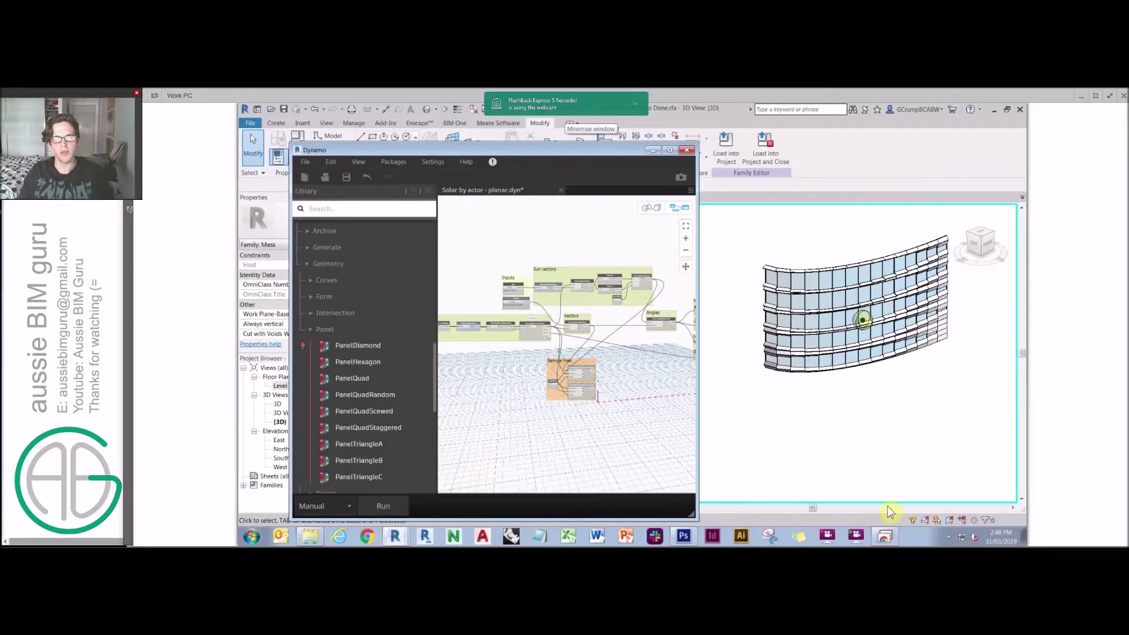
- Unfreeze the two line nodes in the Sample lines group and check their options
middle_click_drag(498, 227, 522, 232)
scroll(504, 276, "up", 4)
middle_click_drag(489, 276, 425, 265)
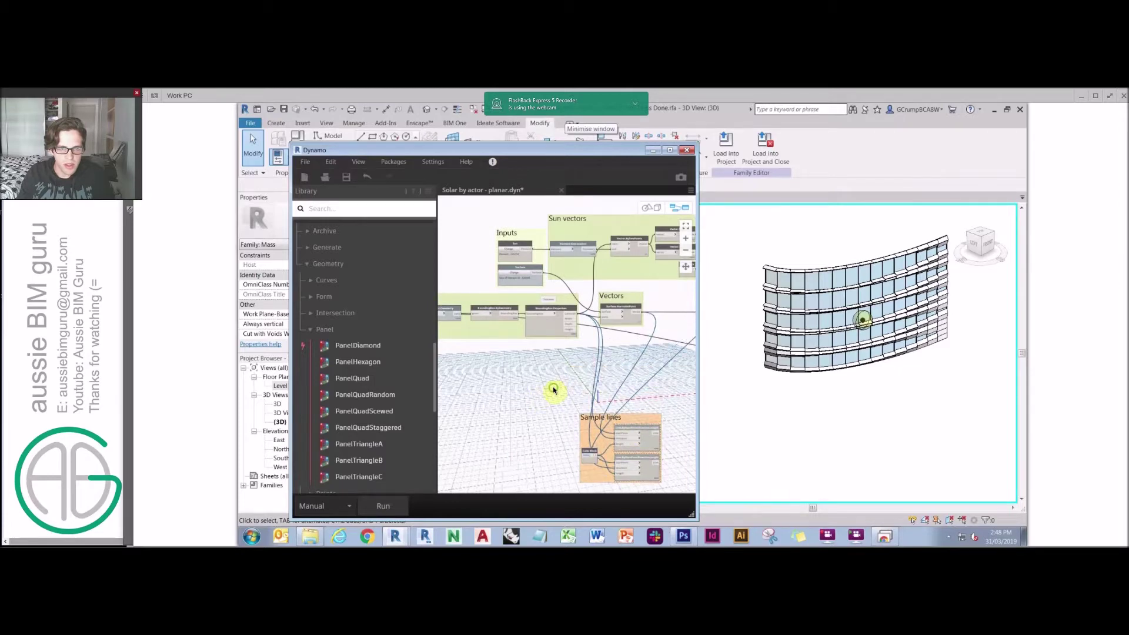
middle_click_drag(553, 386, 538, 361)
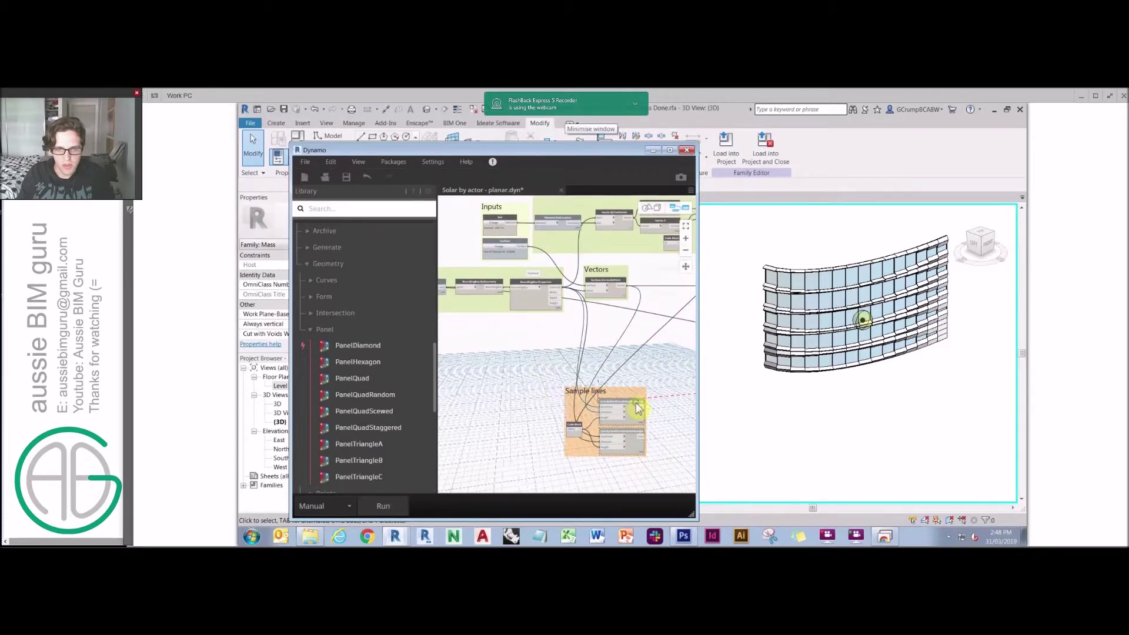
right_click(638, 408)
left_click(672, 333)
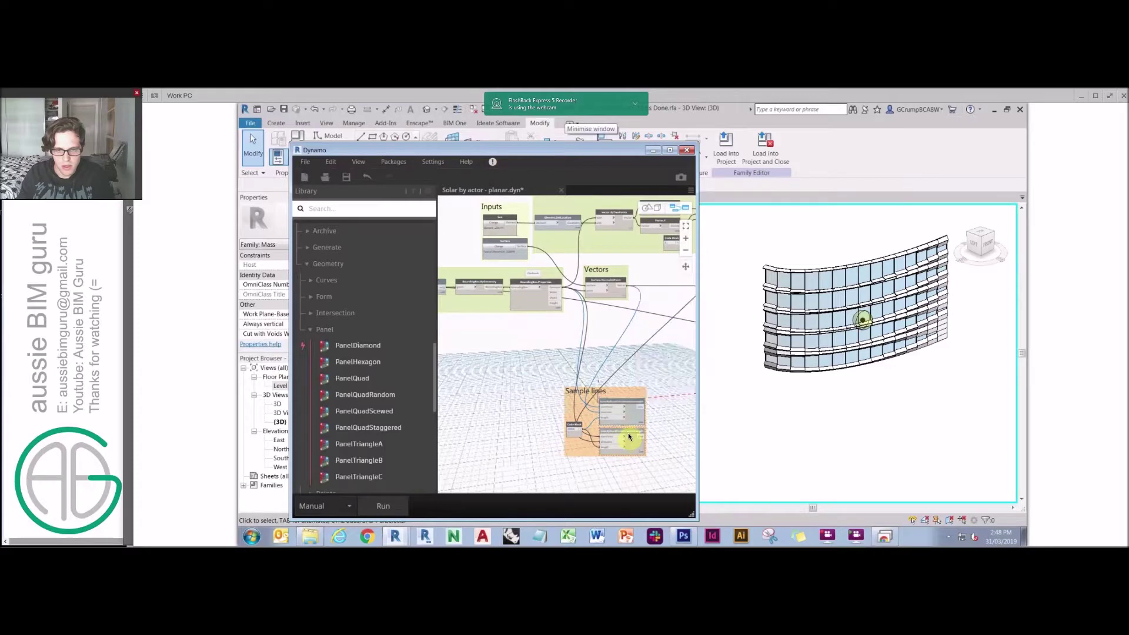
right_click(628, 433)
left_click(657, 362)
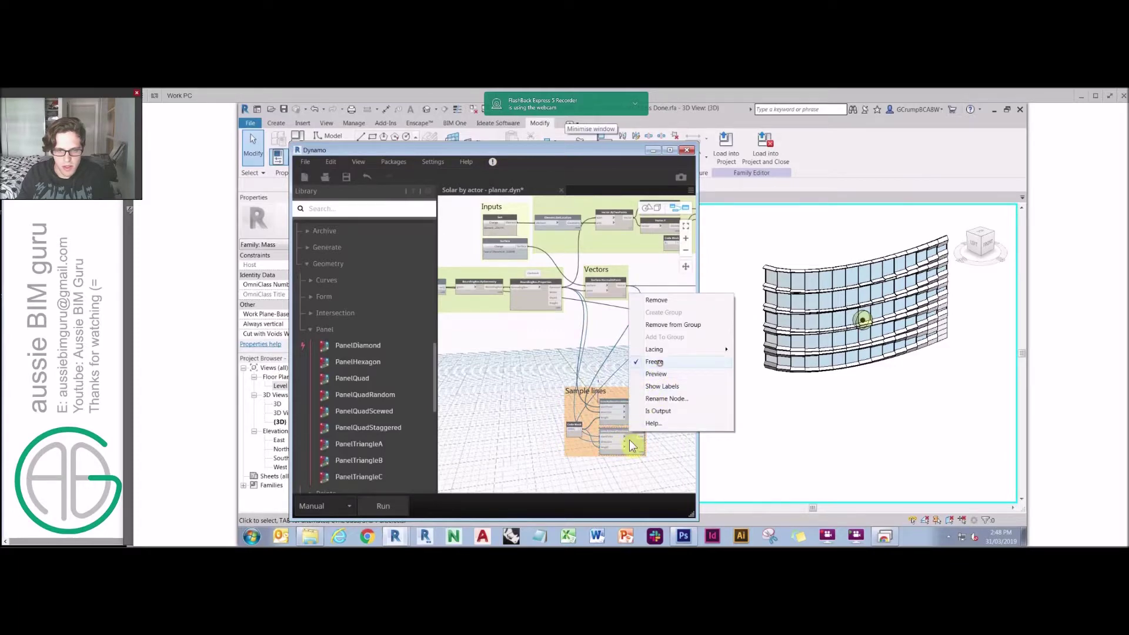
right_click(630, 432)
left_click(627, 406)
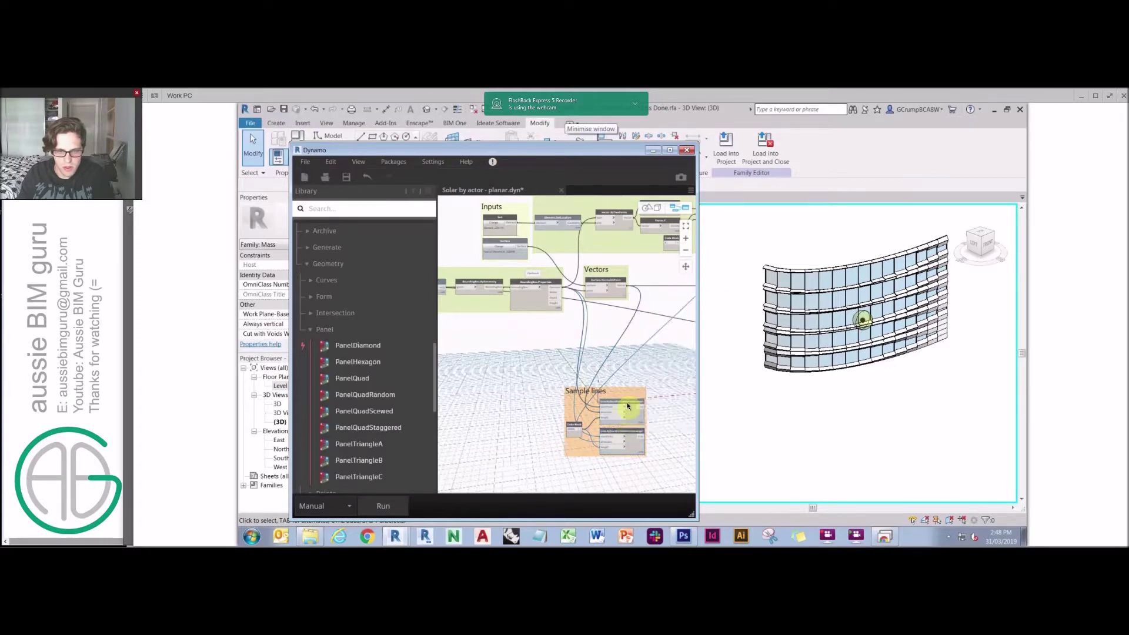
right_click(627, 407)
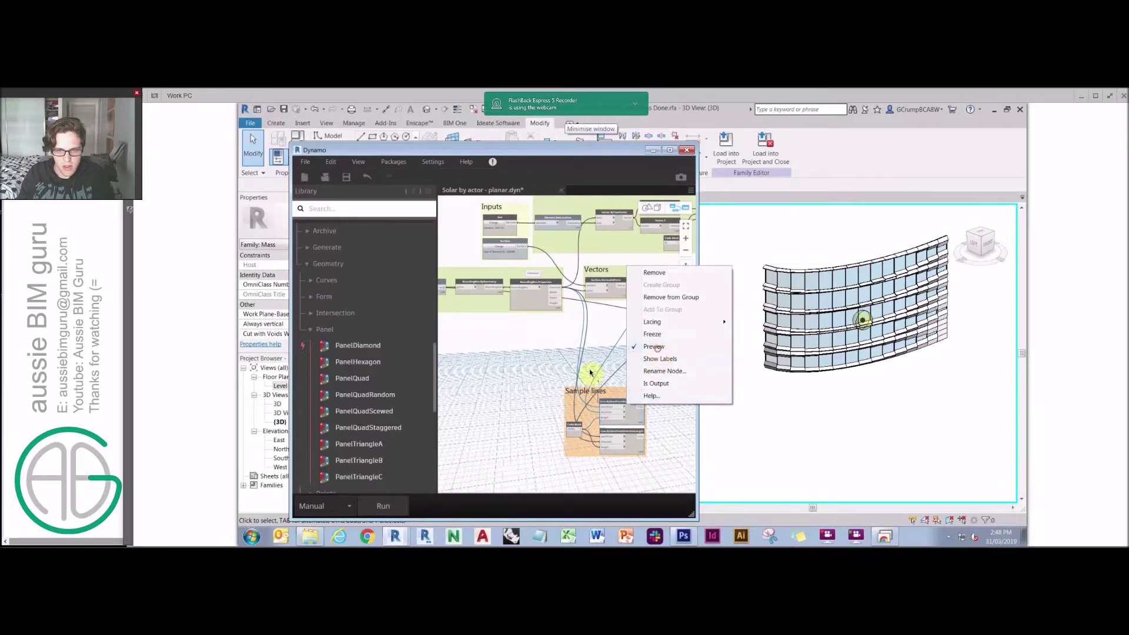
left_click(509, 349)
- Examine the panel nodes from Element.Geometry through BoundingBox.Properties to Surface.NormalAtPoint in the Vectors group
middle_click_drag(509, 348, 574, 356)
scroll(575, 357, "up", 5)
middle_click_drag(637, 372, 539, 381)
mouse_move(512, 280)
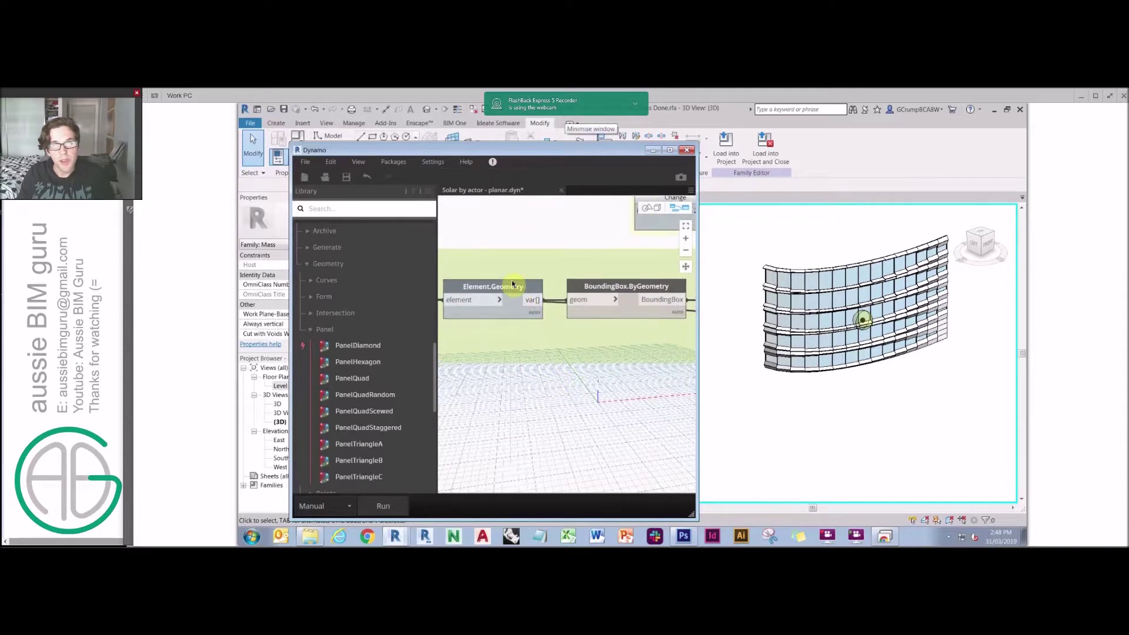
middle_click_drag(566, 210, 542, 212)
mouse_move(600, 294)
middle_click_drag(637, 341, 502, 360)
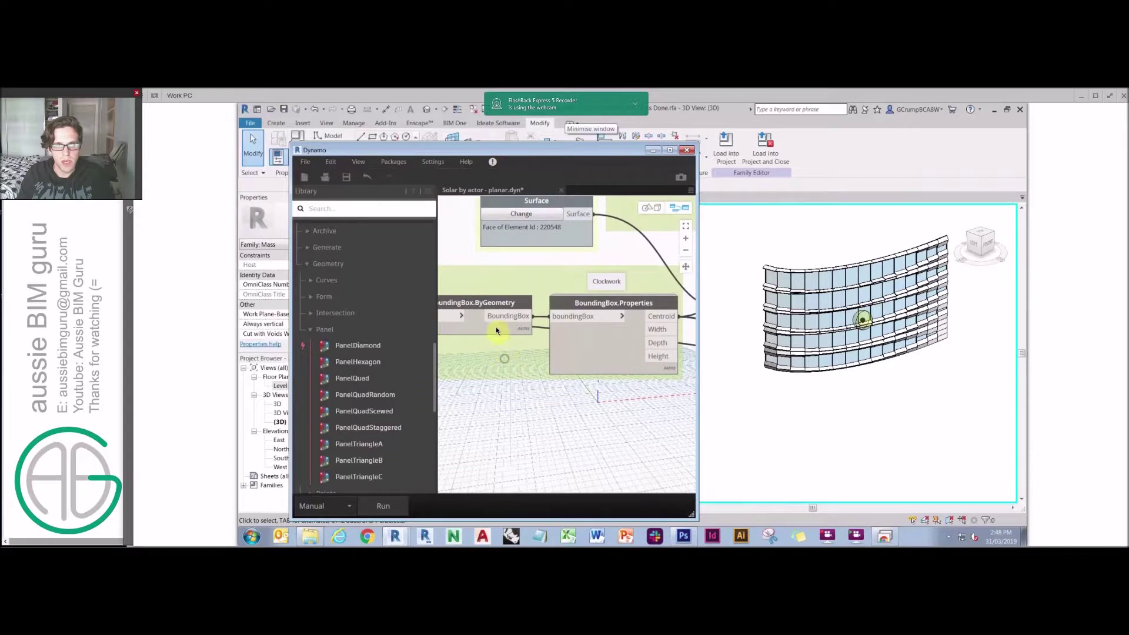
mouse_move(670, 319)
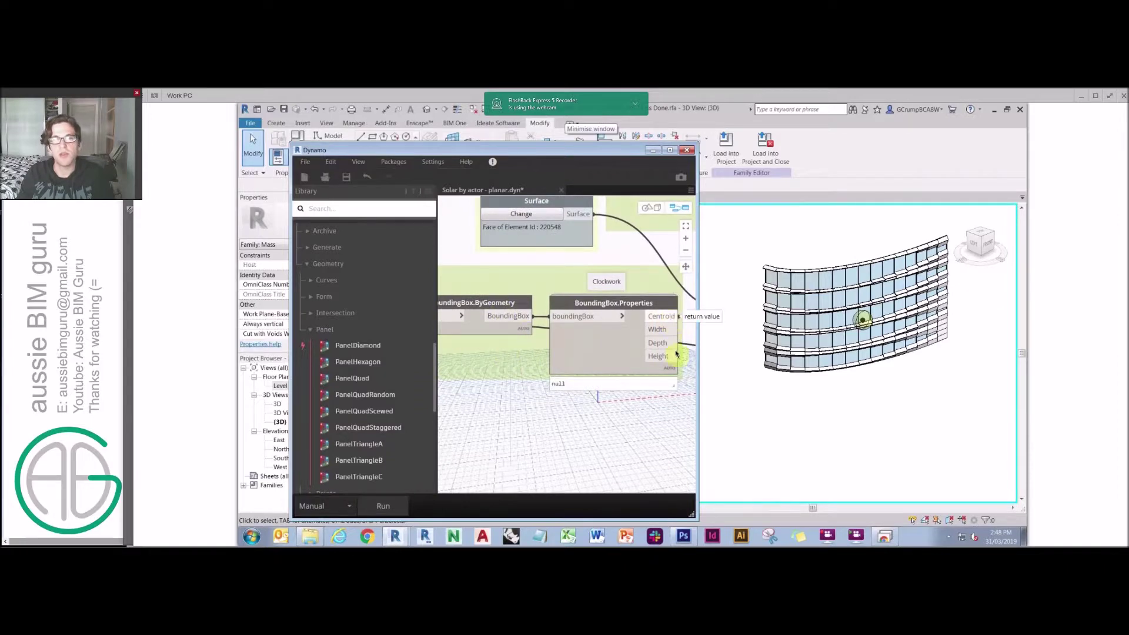
middle_click_drag(650, 396, 576, 428)
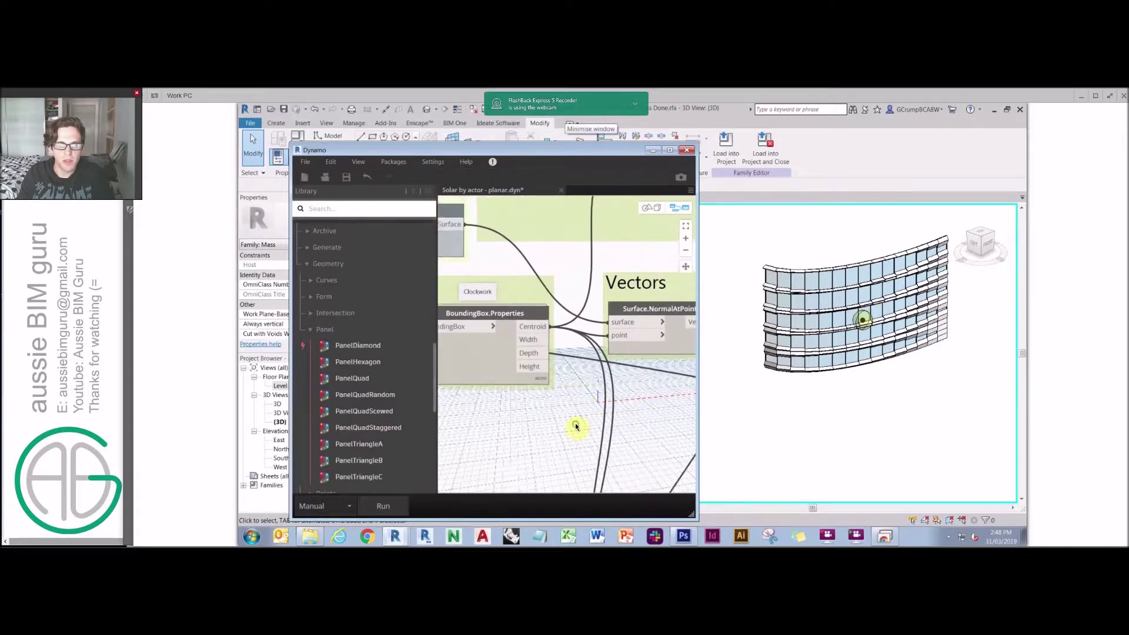
middle_click_drag(583, 365, 569, 366)
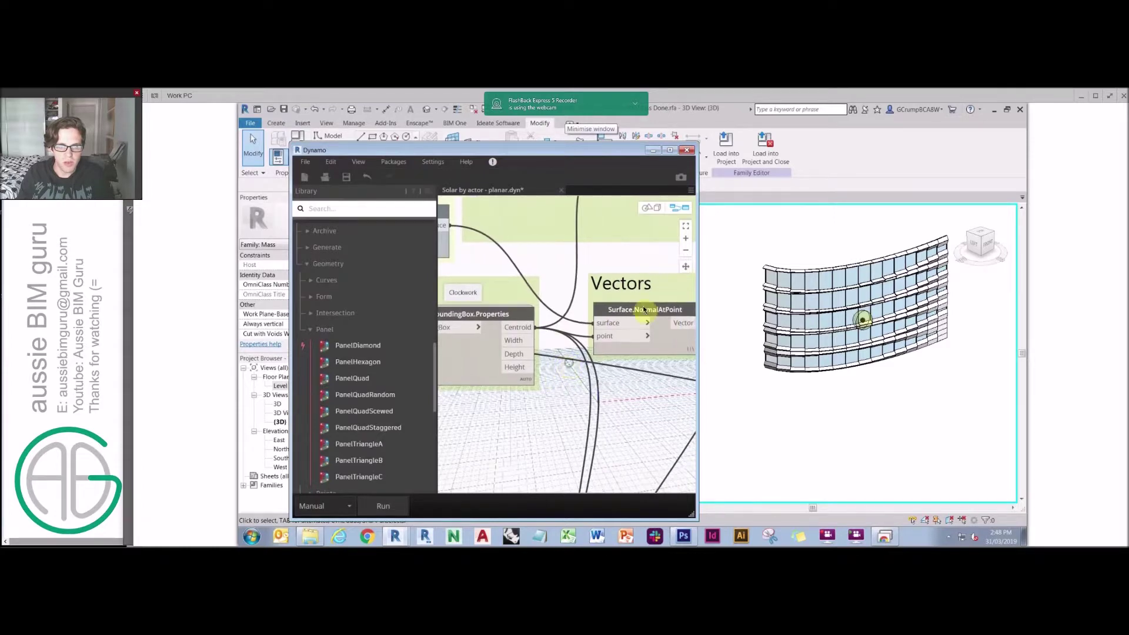
mouse_move(647, 319)
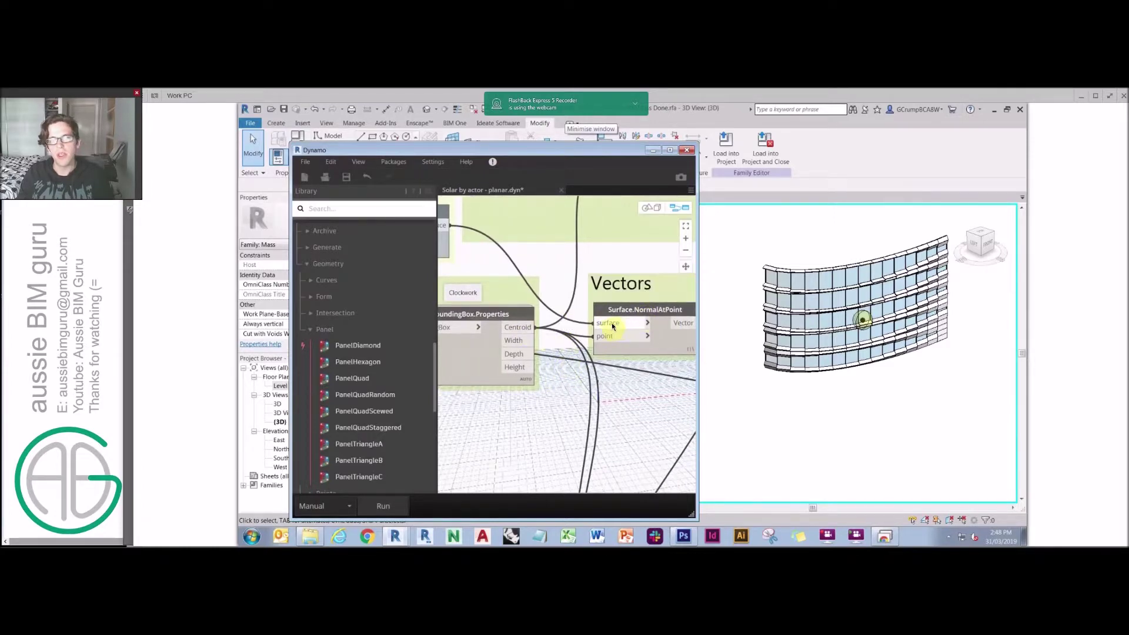
- Examine the Inputs and Sun vectors groups, from Element.GetLocation and Vector.ByTwoPoints to Vector.ByCoordinates
middle_click_drag(574, 274, 626, 318)
scroll(626, 318, "down", 5)
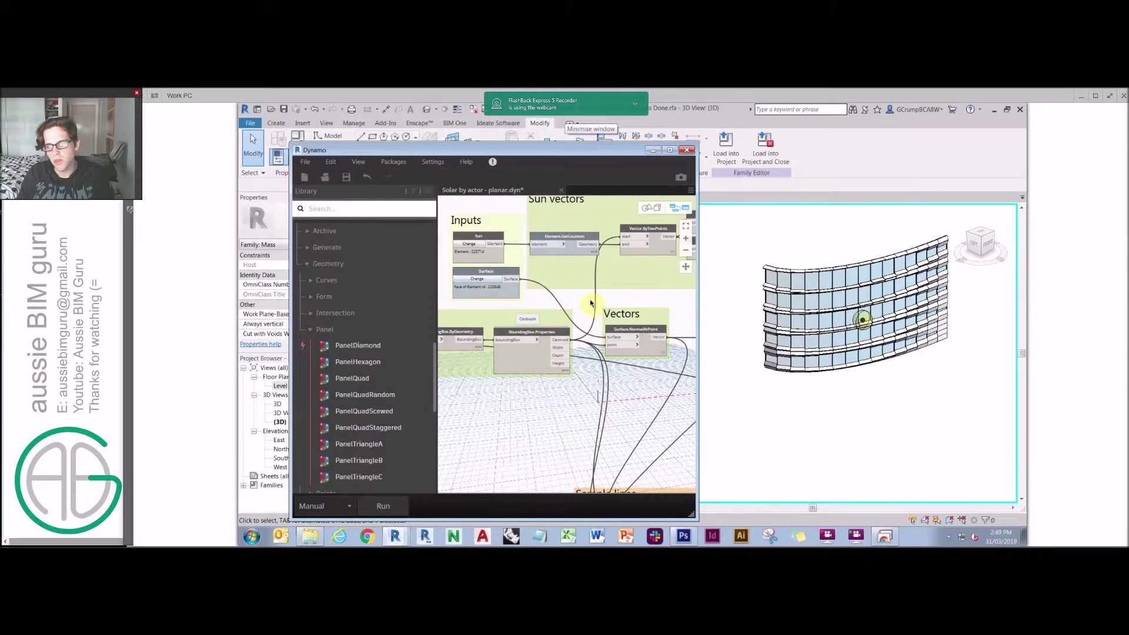
middle_click_drag(590, 302, 527, 336)
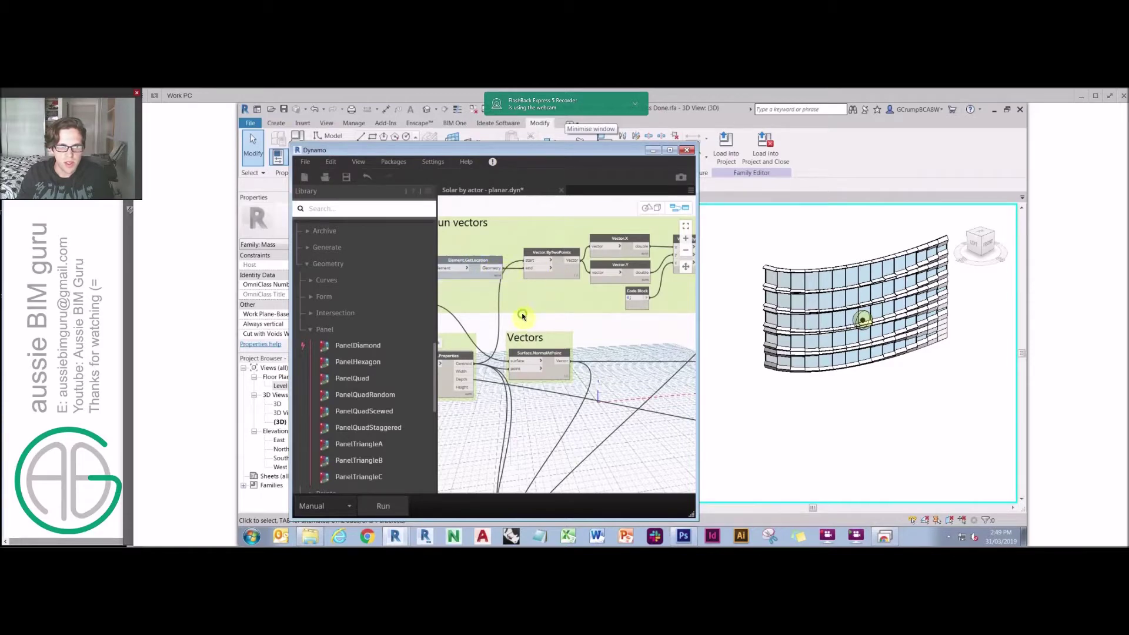
middle_click_drag(522, 316, 566, 314)
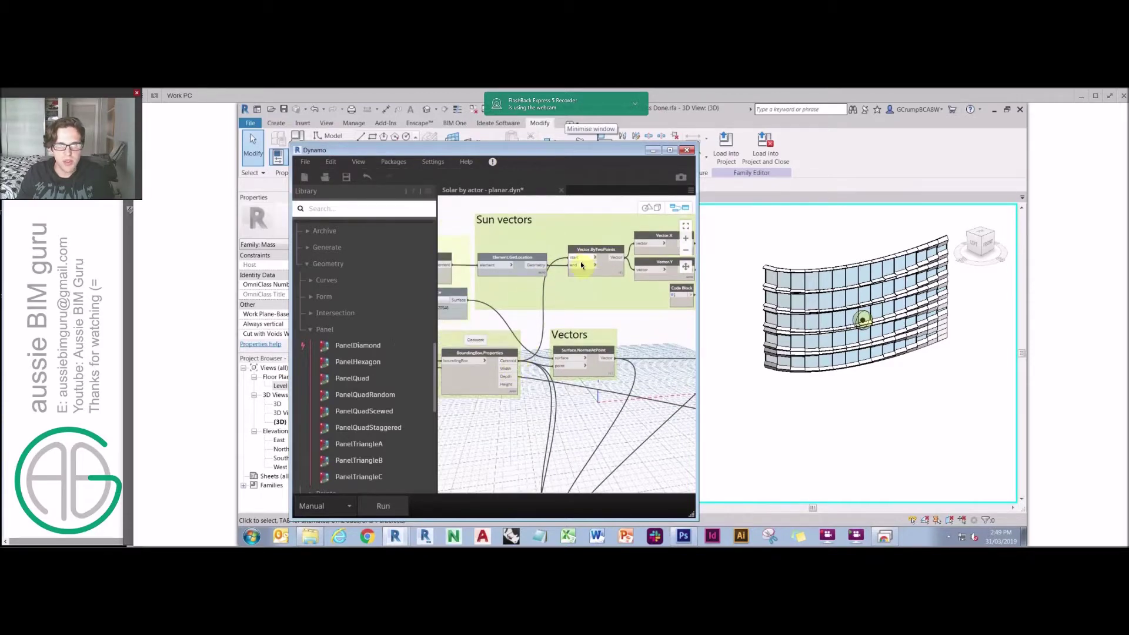
middle_click_drag(642, 328, 518, 335)
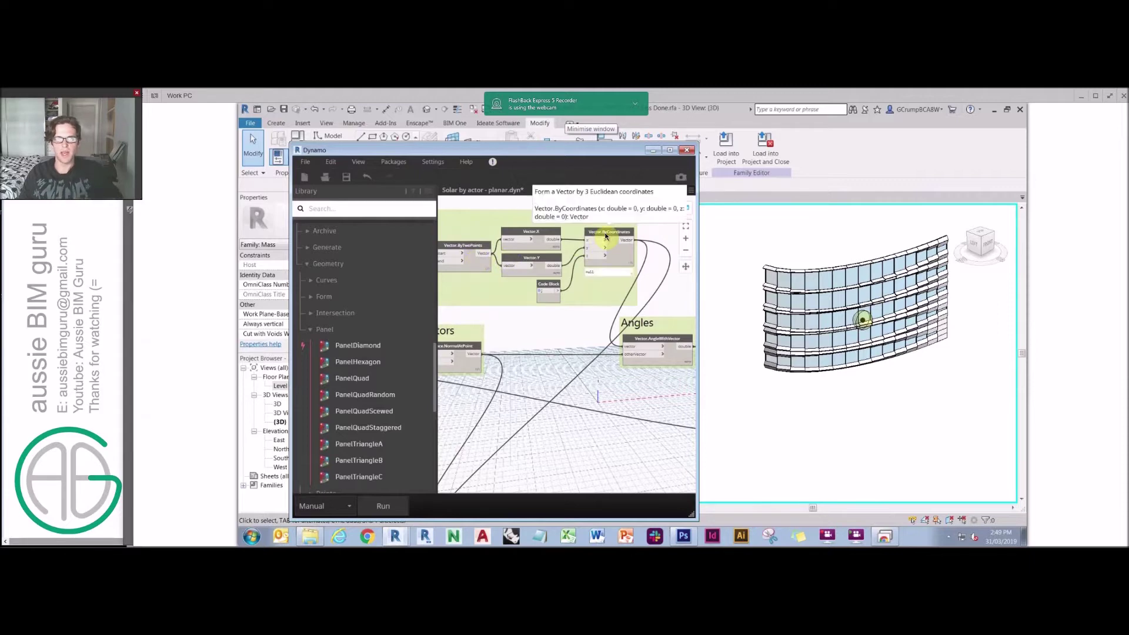
- Examine the Vector.AngleWithVector node and the Map to normalized range and Map to 90 degree range groups
middle_click_drag(575, 353, 511, 330)
scroll(630, 310, "down", 1)
scroll(606, 289, "up", 3)
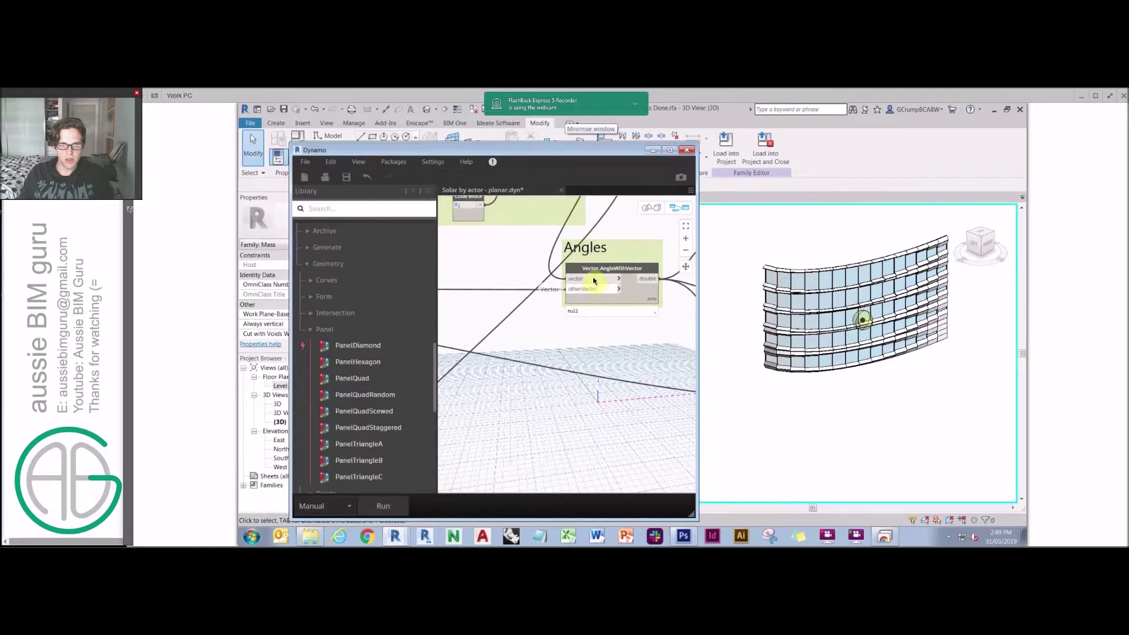
middle_click_drag(642, 341, 486, 380)
middle_click_drag(543, 266, 492, 267)
scroll(492, 265, "up", 1)
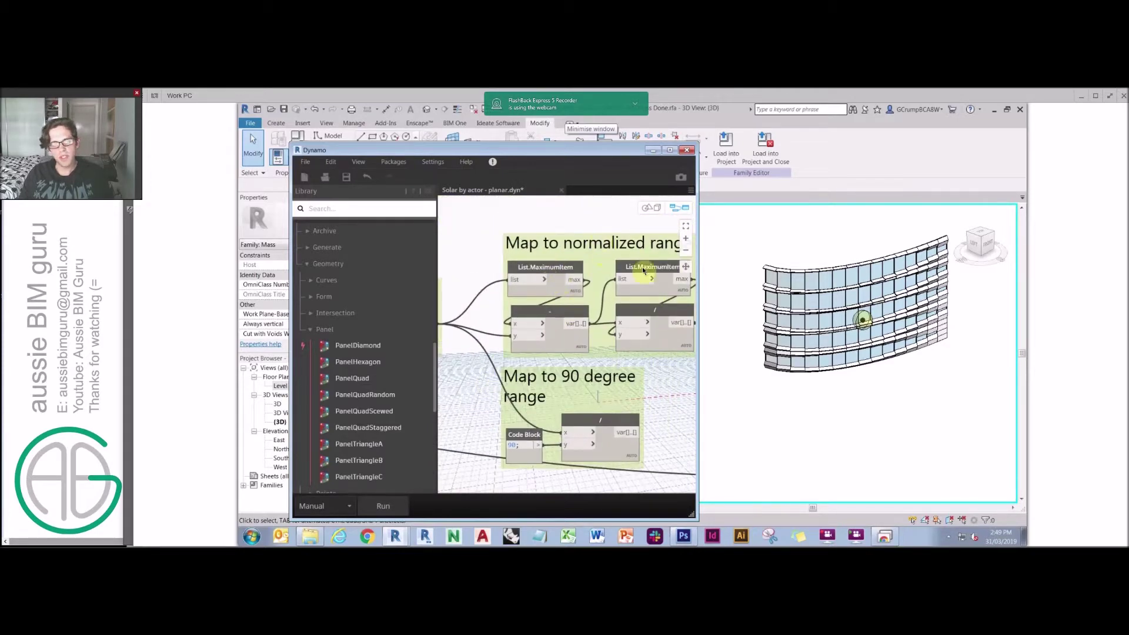
middle_click_drag(652, 386, 588, 369)
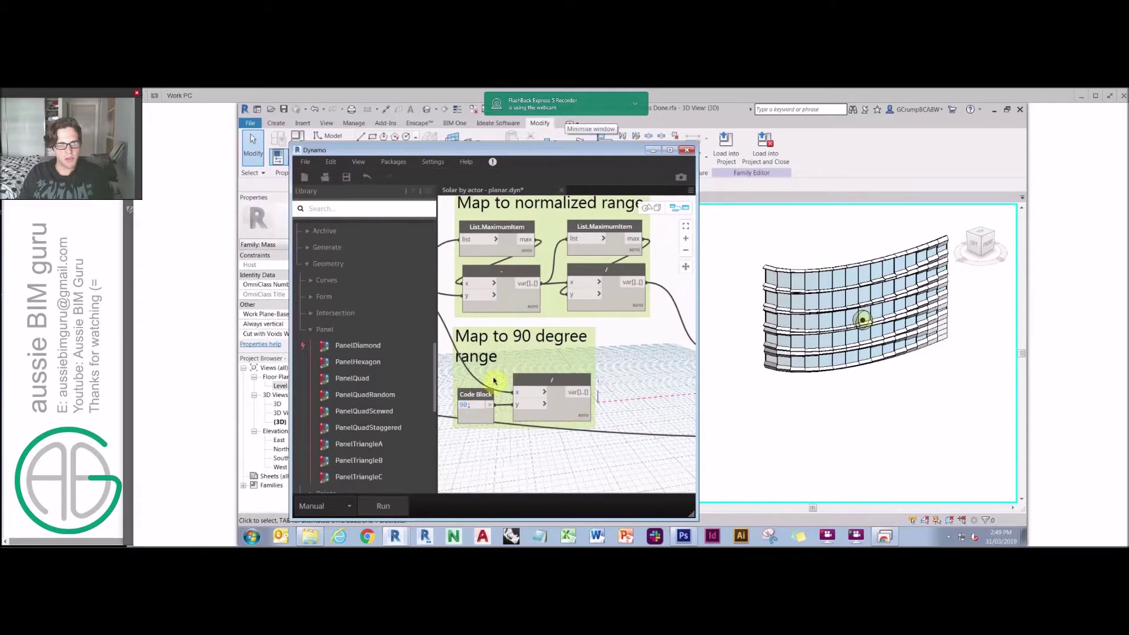
middle_click_drag(534, 342, 558, 334)
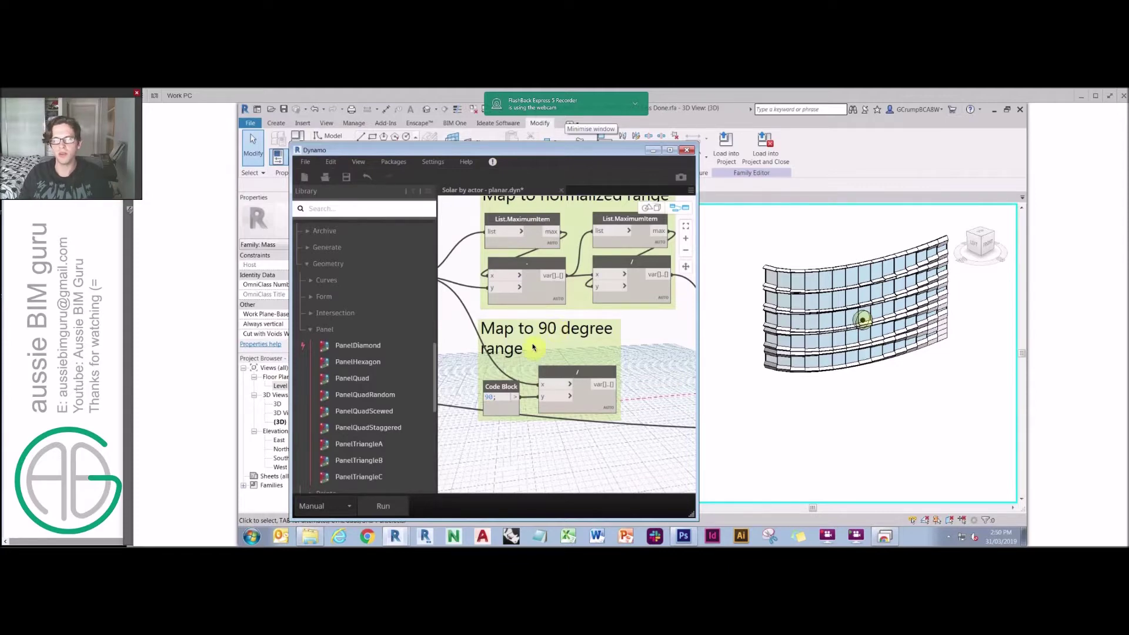
- Delete the stray unconnected node beyond the Process and Set factor groups
middle_click_drag(641, 374, 507, 370)
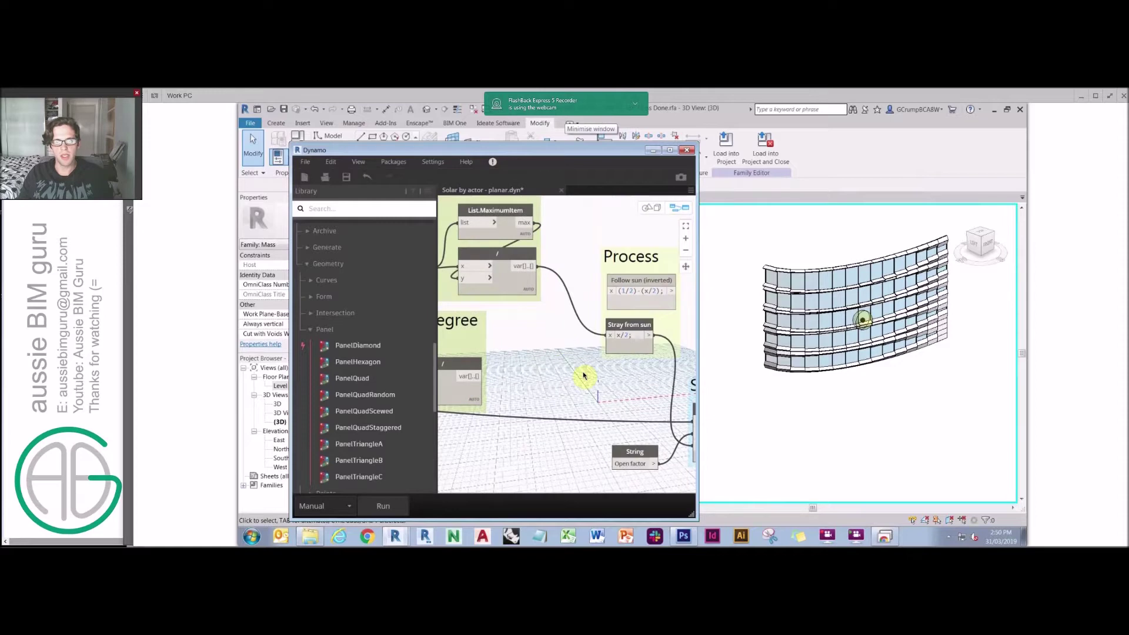
middle_click_drag(585, 376, 528, 356)
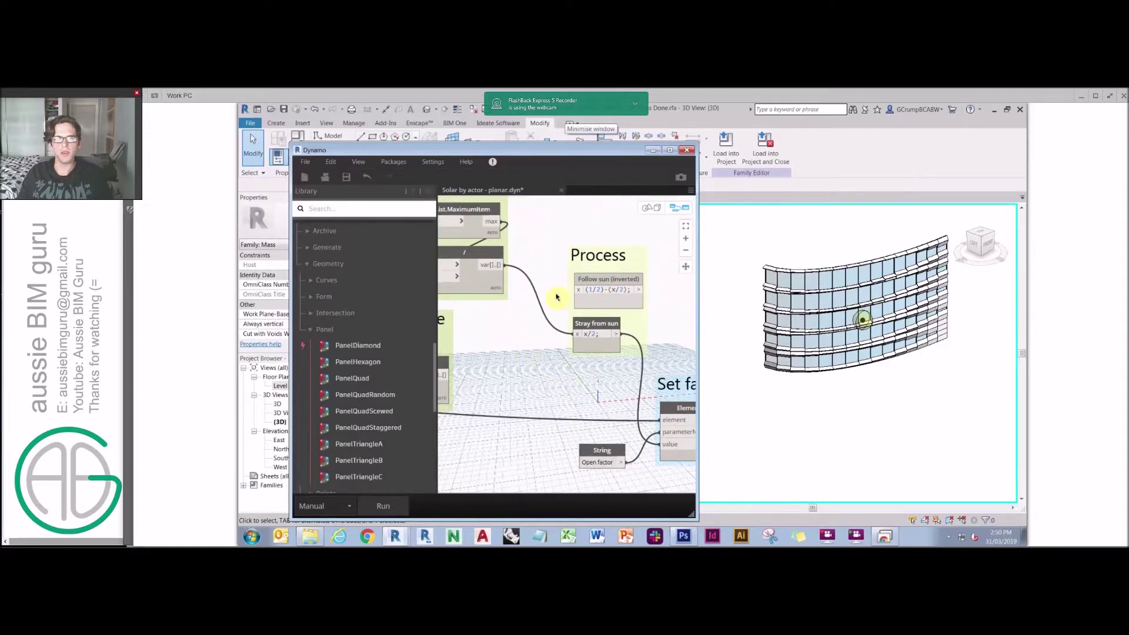
middle_click_drag(547, 261, 502, 243)
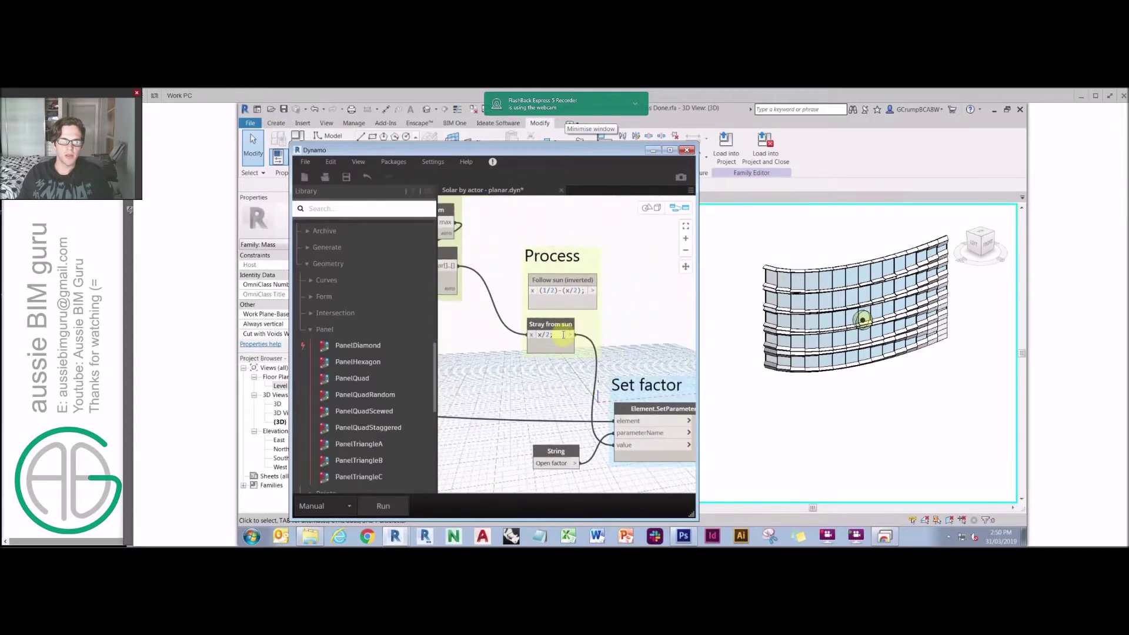
scroll(572, 323, "down", 5)
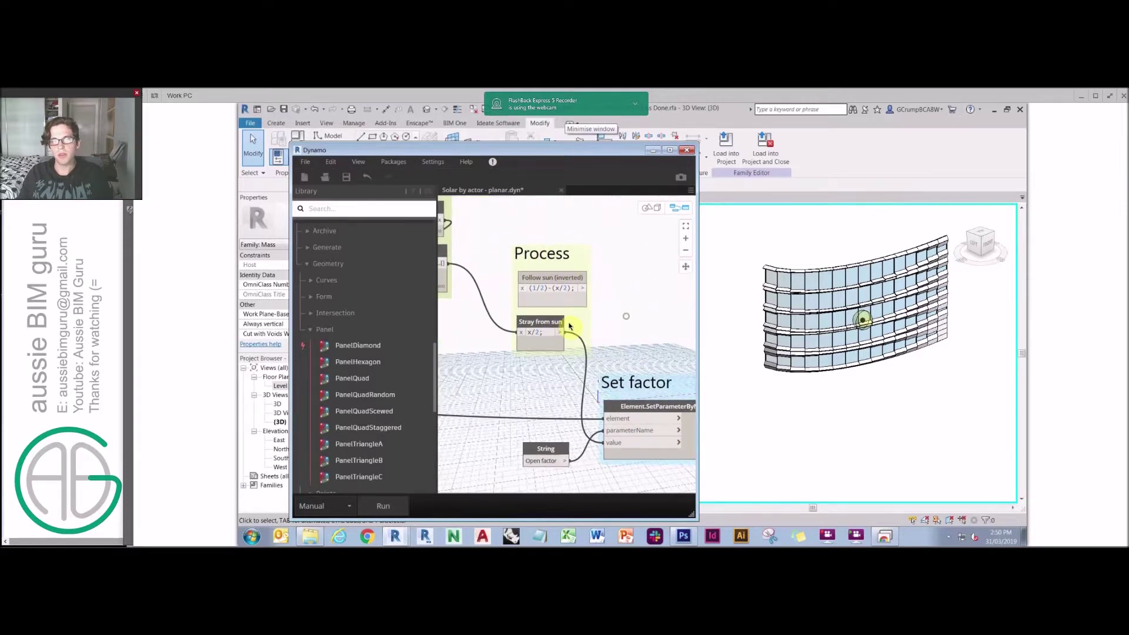
middle_click_drag(672, 443, 612, 423)
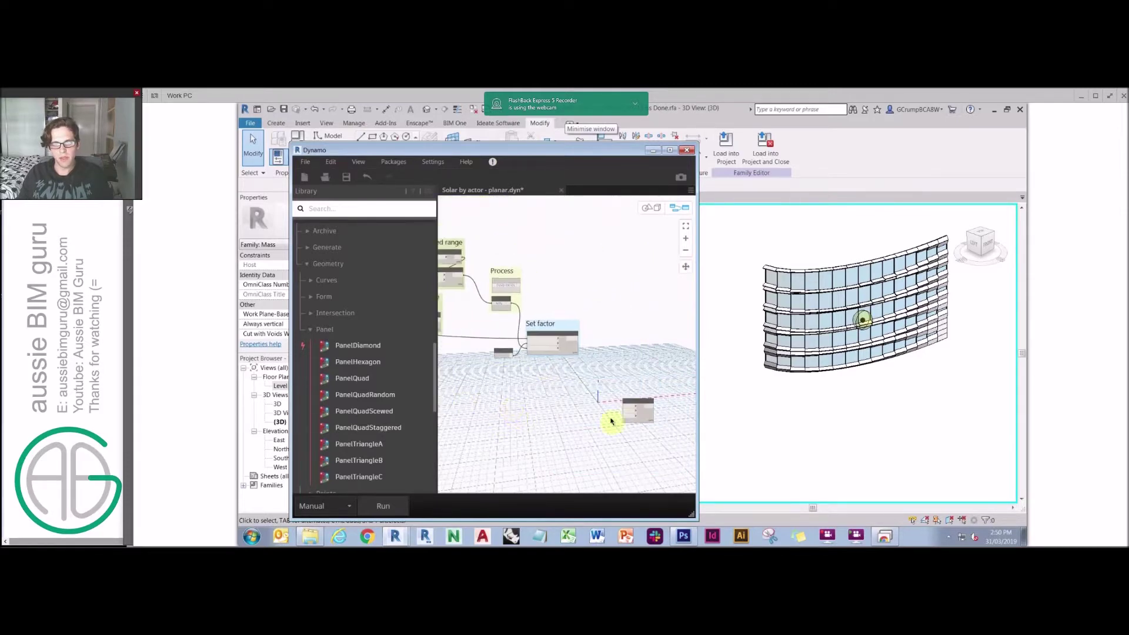
left_click(636, 404)
key("Delete")
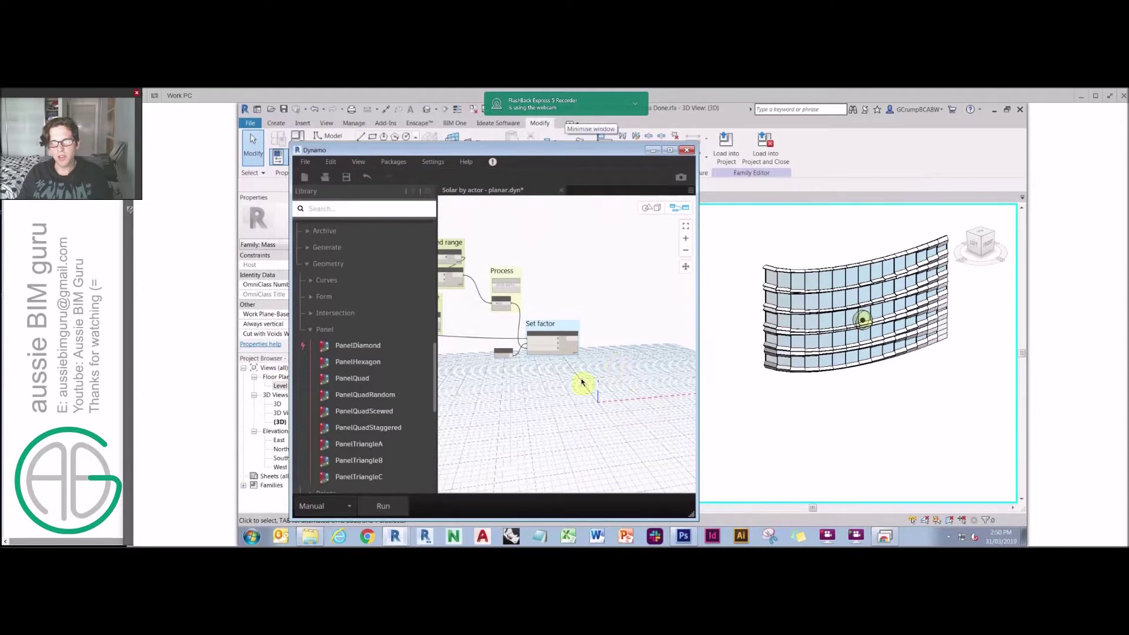
- Examine how the Angles output feeds the Map to normalized range and Map to 90 degree range groups, through to Process
middle_click_drag(521, 410, 594, 421)
middle_click_drag(521, 429, 580, 423)
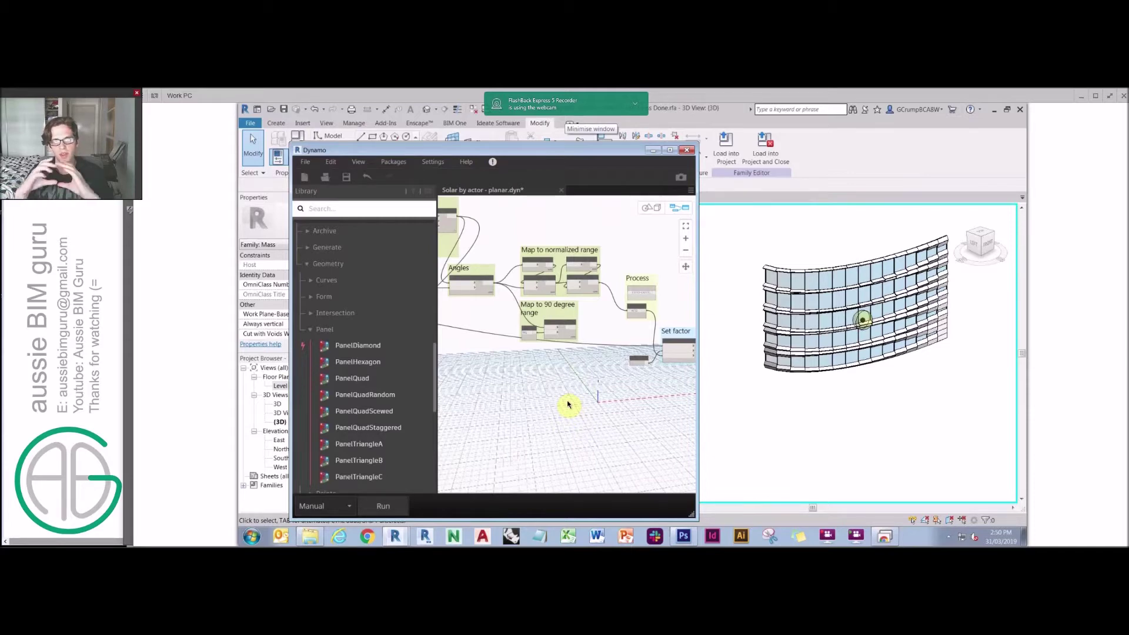
scroll(511, 406, "down", 2)
middle_click_drag(523, 430, 680, 398)
scroll(542, 305, "up", 3)
scroll(542, 306, "up", 3)
middle_click_drag(527, 314, 340, 352)
middle_click_drag(511, 366, 390, 370)
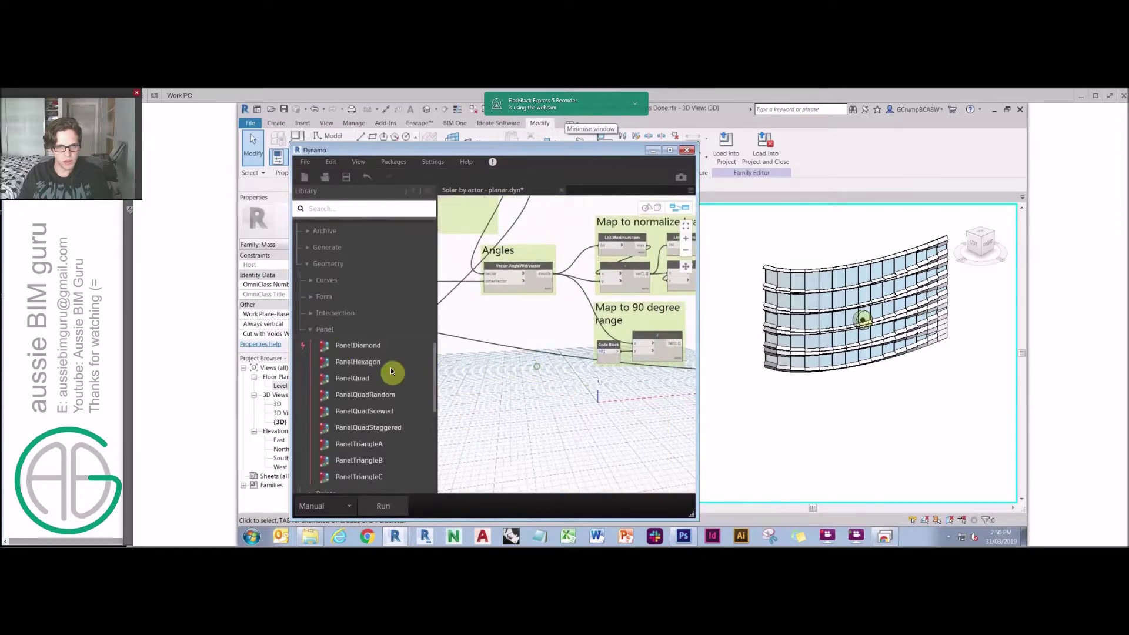
middle_click_drag(600, 382, 466, 385)
middle_click_drag(618, 359, 659, 378)
middle_click_drag(527, 429, 687, 419)
middle_click_drag(550, 405, 600, 394)
scroll(595, 416, "down", 3)
- Run the graph with the Stray from sun formula x/2 and inspect the panel openings on the Revit facade
left_click(394, 507)
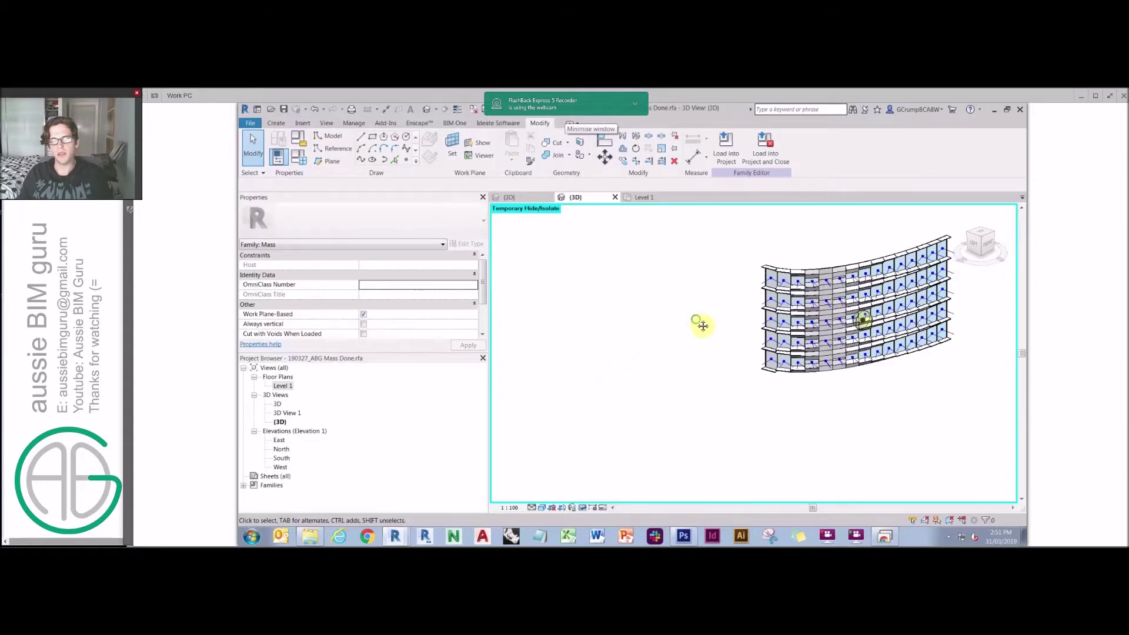
middle_click_drag(962, 416, 797, 330, "shift")
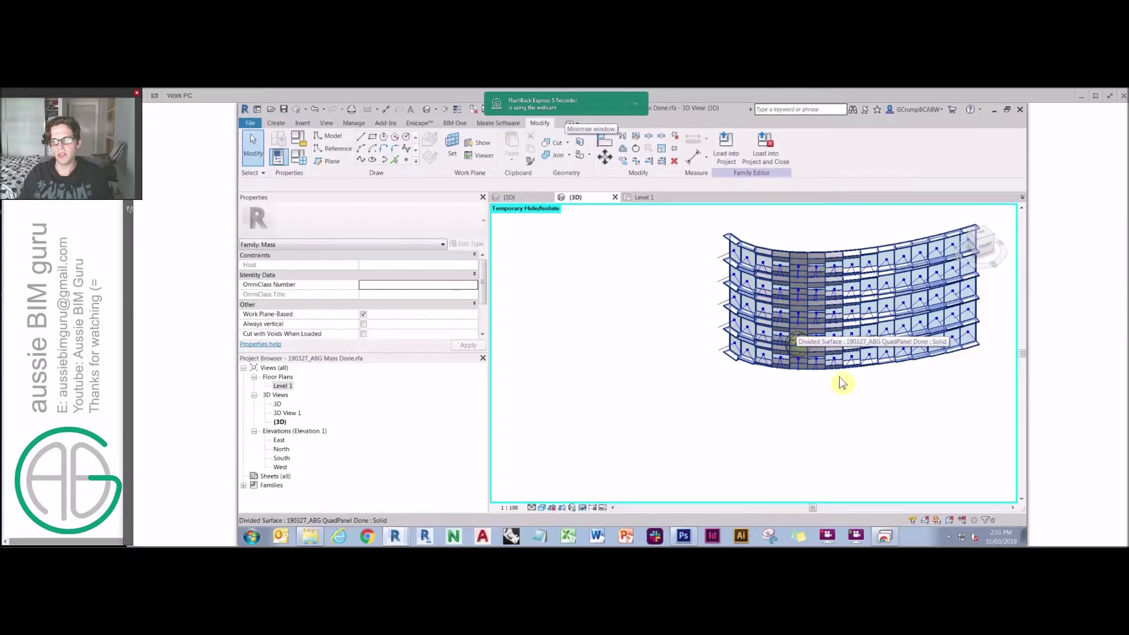
scroll(846, 388, "up", 1)
middle_click_drag(825, 415, 867, 373, "shift")
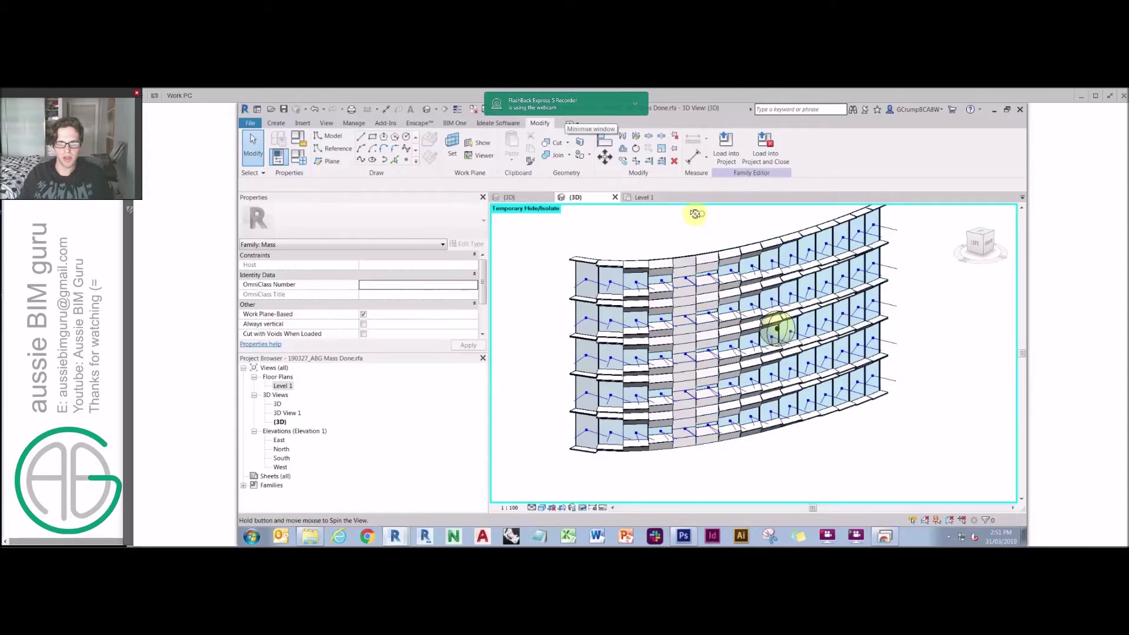
middle_click_drag(696, 213, 688, 207, "shift")
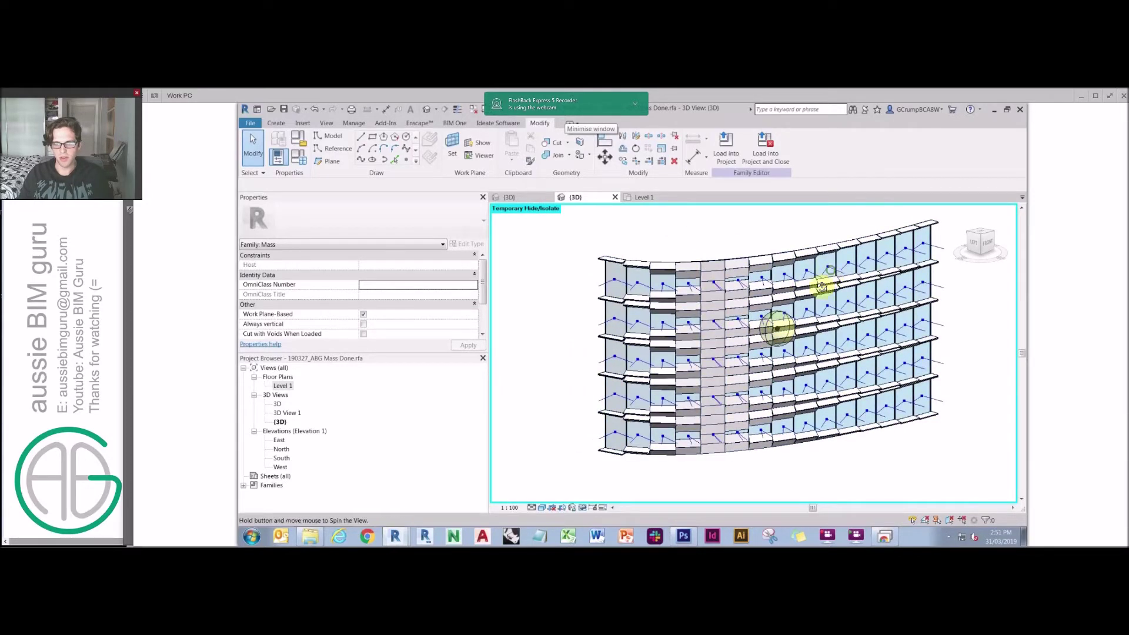
middle_click_drag(826, 282, 517, 347, "shift")
- Switch to Dynamo, route the normalized values through Follow sun (inverted) into the Open factor value, rerun the graph and inspect the facade
mouse_move(395, 536)
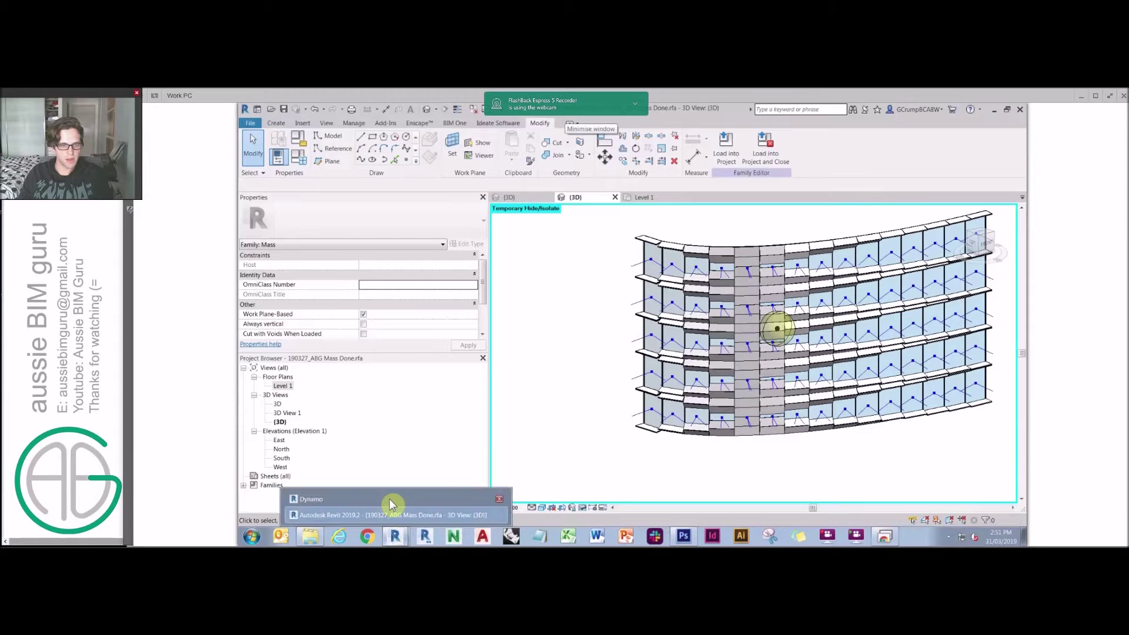
left_click(391, 504)
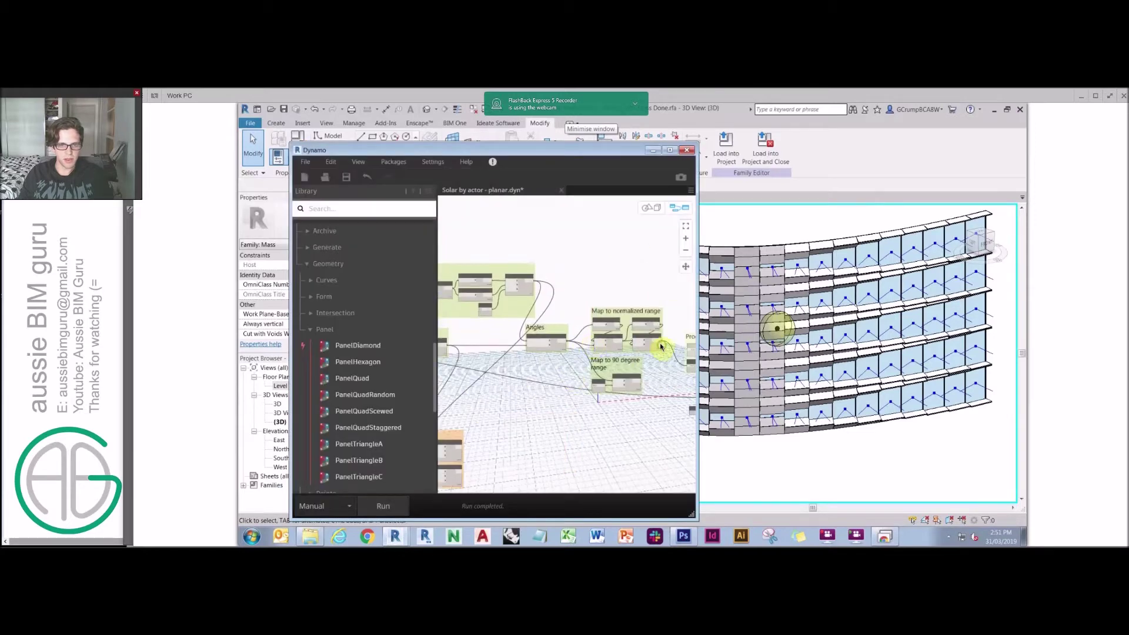
scroll(633, 370, "up", 5)
left_click_drag(559, 351, 624, 438)
left_click(383, 506)
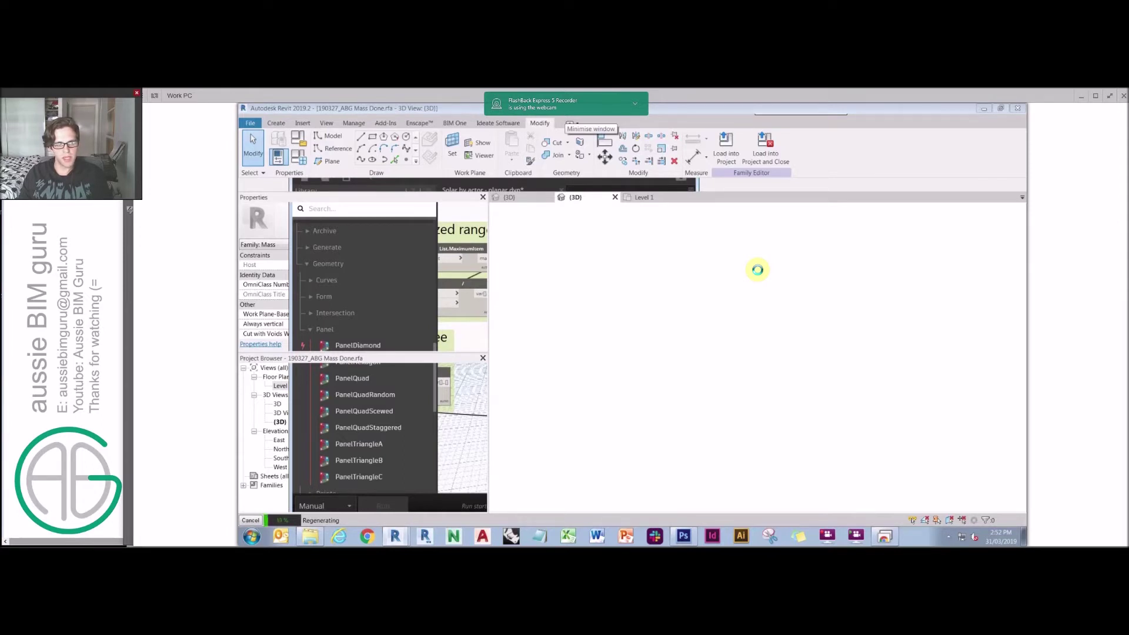
middle_click_drag(837, 213, 765, 336, "shift")
scroll(580, 305, "up", 5)
middle_click_drag(592, 331, 719, 308)
middle_click_drag(744, 357, 847, 365, "shift")
scroll(845, 365, "down", 4)
middle_click_drag(764, 350, 663, 358)
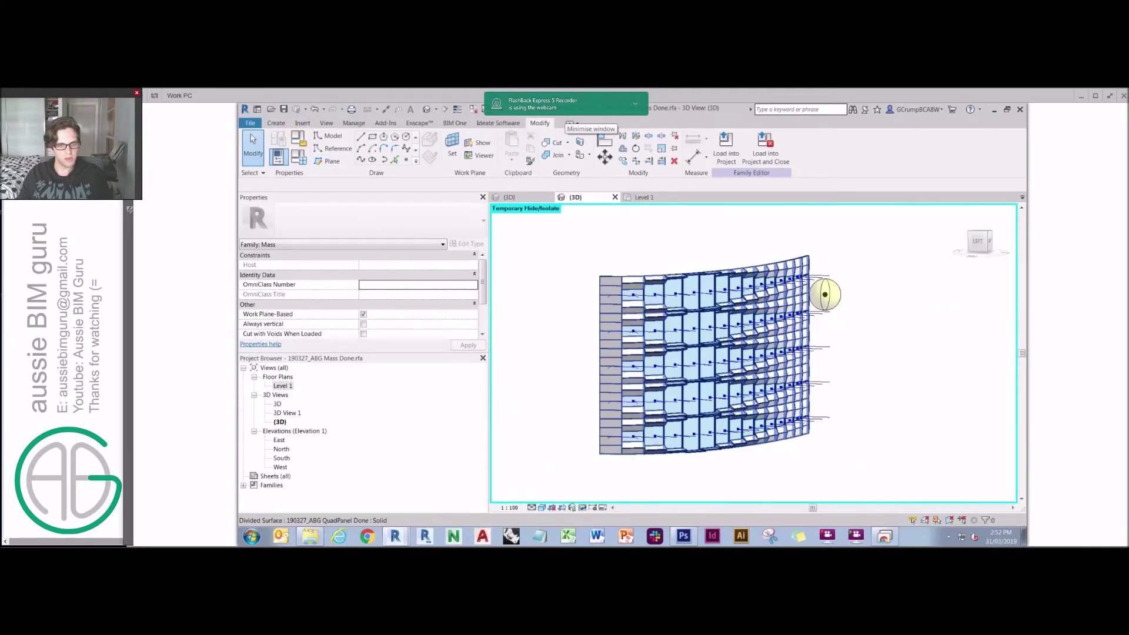
- Switch to Dynamo and open the Solar by image.dyn definition from the Demo folder
mouse_move(398, 541)
left_click(386, 502)
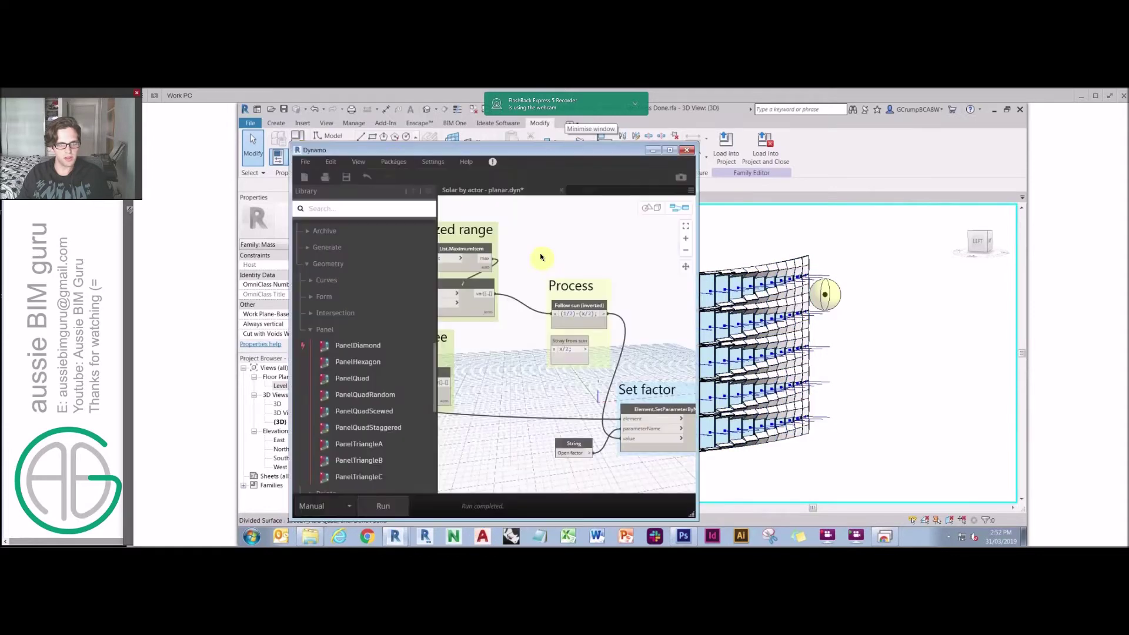
left_click(325, 182)
left_click(533, 363)
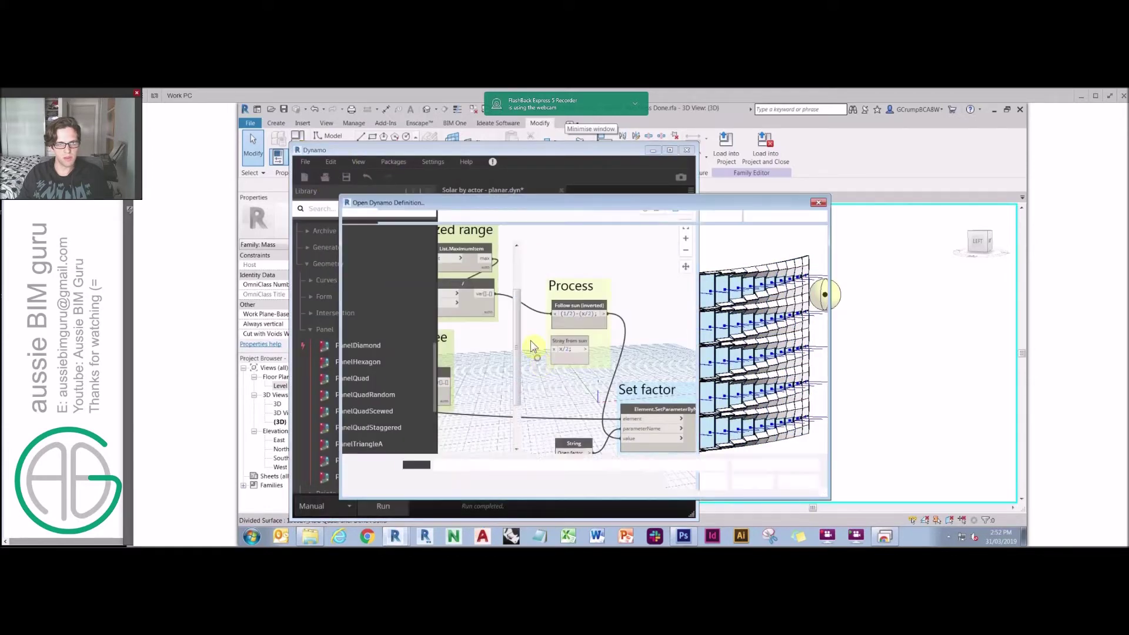
left_click(797, 276)
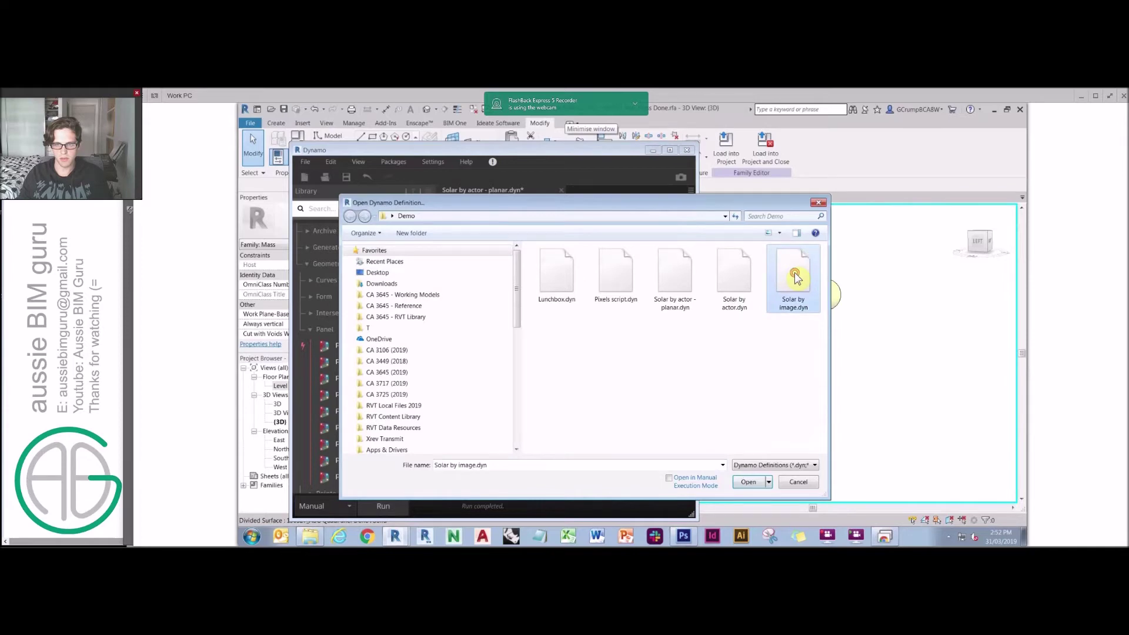
double_click(795, 276)
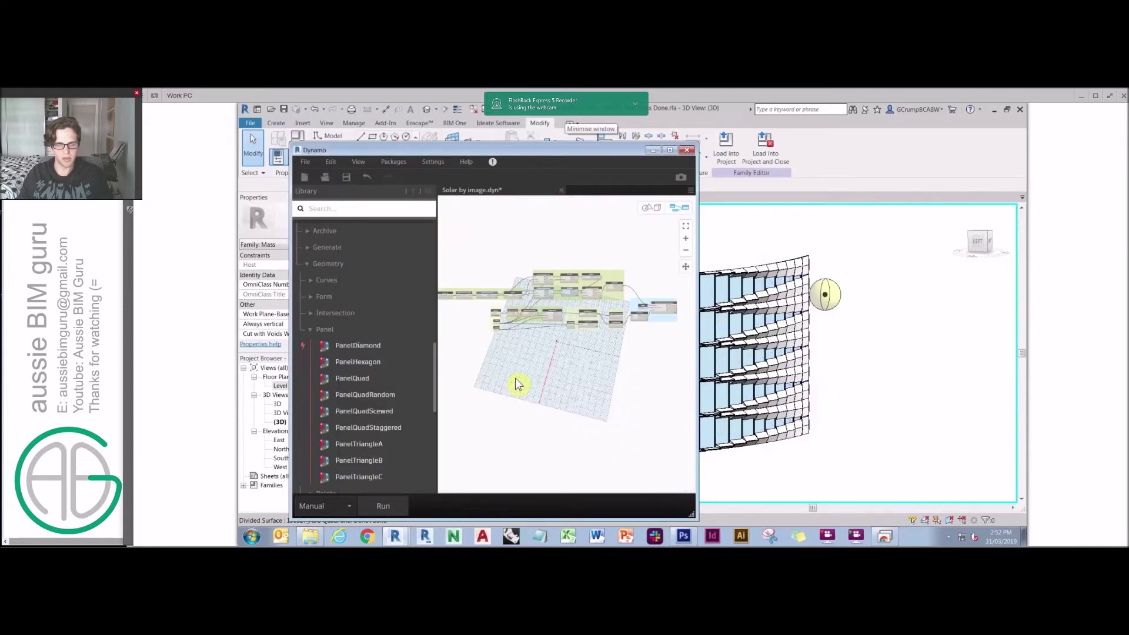
- Examine the Input, Process image and Input methods groups, including the By brightness and By random nodes
scroll(561, 367, "up", 3)
scroll(512, 370, "up", 2)
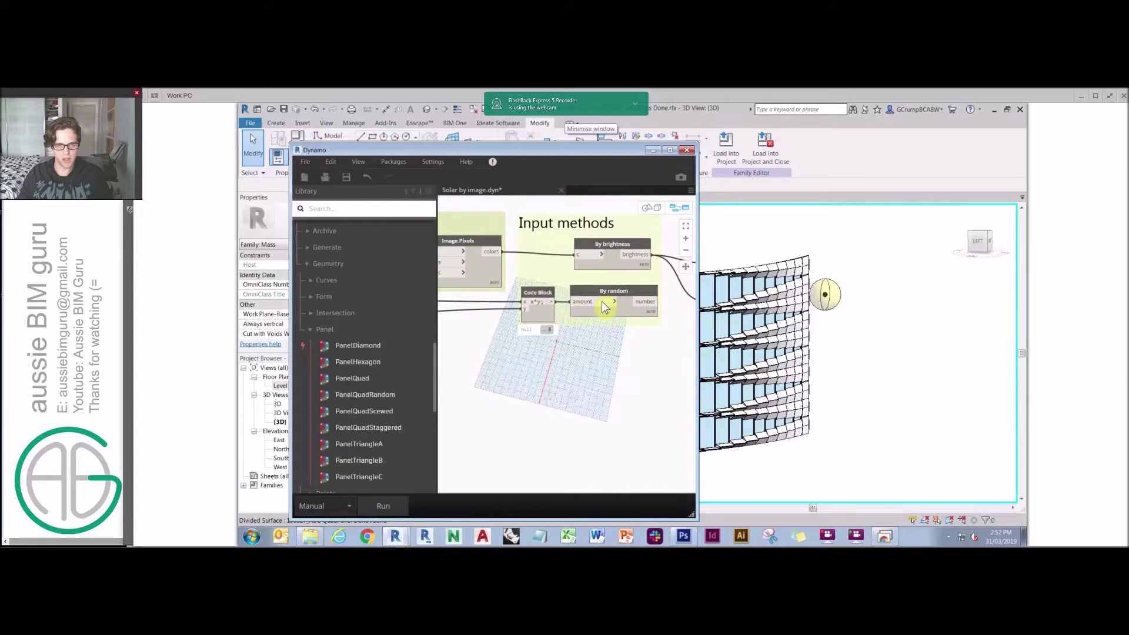
scroll(634, 311, "down", 2)
middle_click_drag(500, 357, 635, 363)
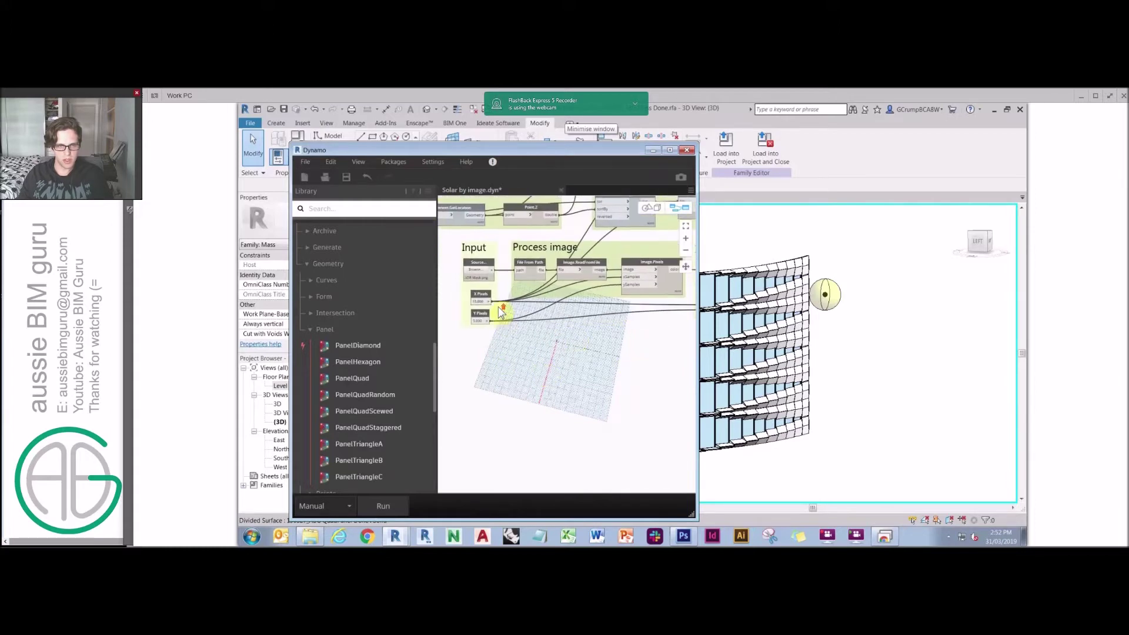
scroll(499, 308, "up", 2)
middle_click_drag(599, 338, 460, 345)
middle_click_drag(603, 342, 433, 351)
middle_click_drag(563, 360, 648, 359)
- Route By random's number output through Follow sun (inverted) into List.Flatten's list input, then run the graph and inspect the facade
left_click(522, 328)
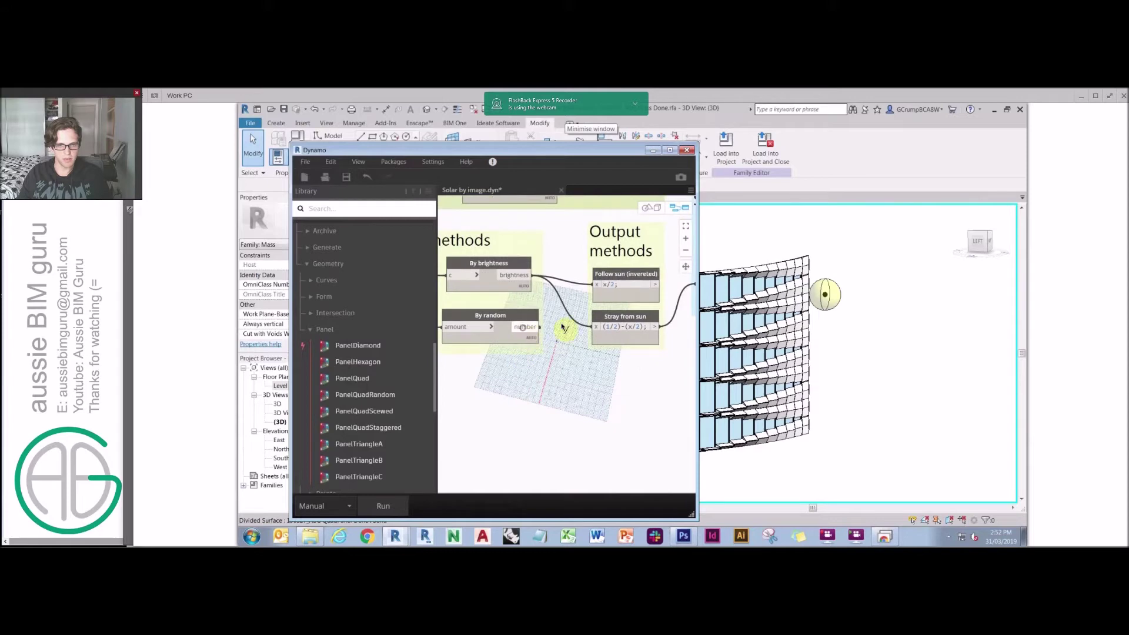
left_click(596, 327)
left_click_drag(580, 330, 596, 285)
middle_click_drag(664, 316, 587, 298)
left_click_drag(578, 288, 630, 287)
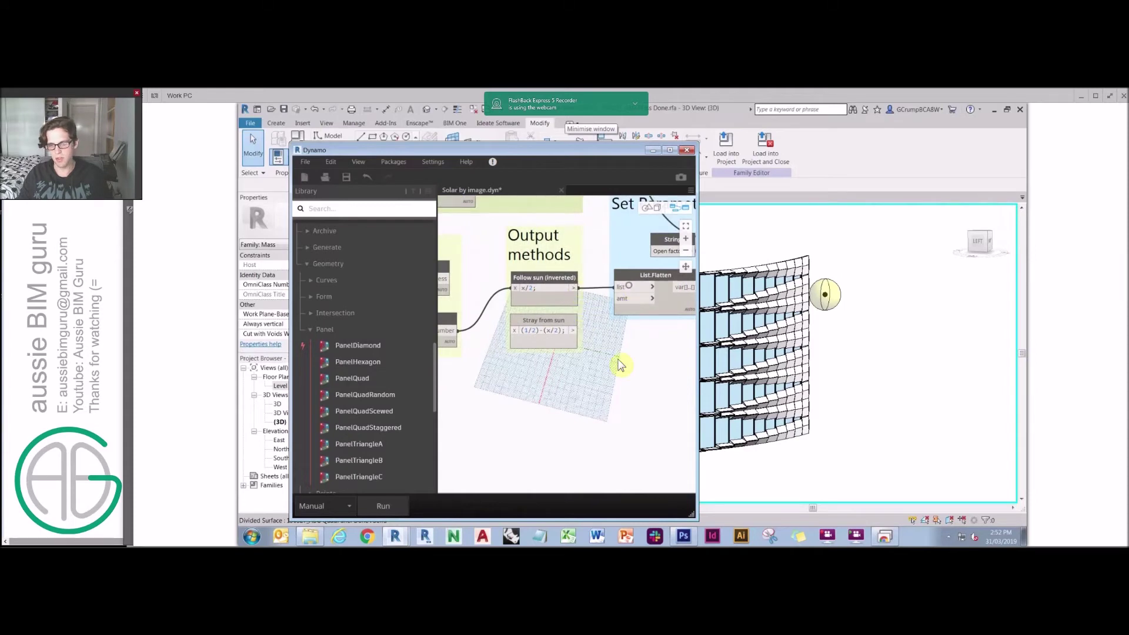
left_click(391, 511)
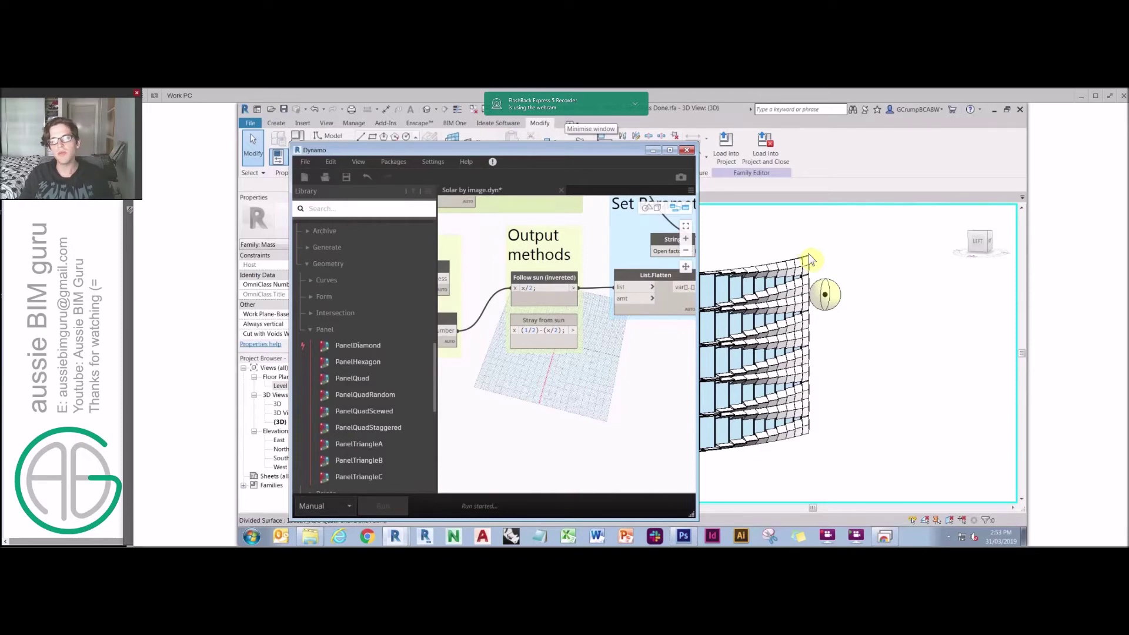
middle_click_drag(887, 338, 855, 360, "shift")
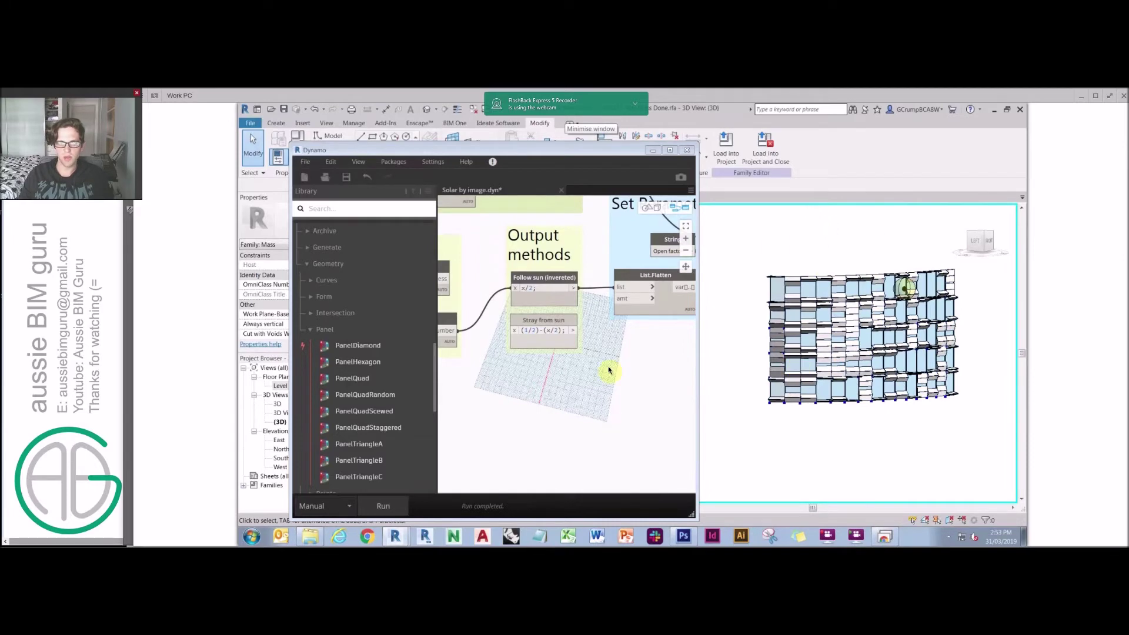
- Reroute the By random numbers through Stray from sun into List.Flatten and rerun the graph
left_click(608, 397)
left_click_drag(515, 288, 618, 287)
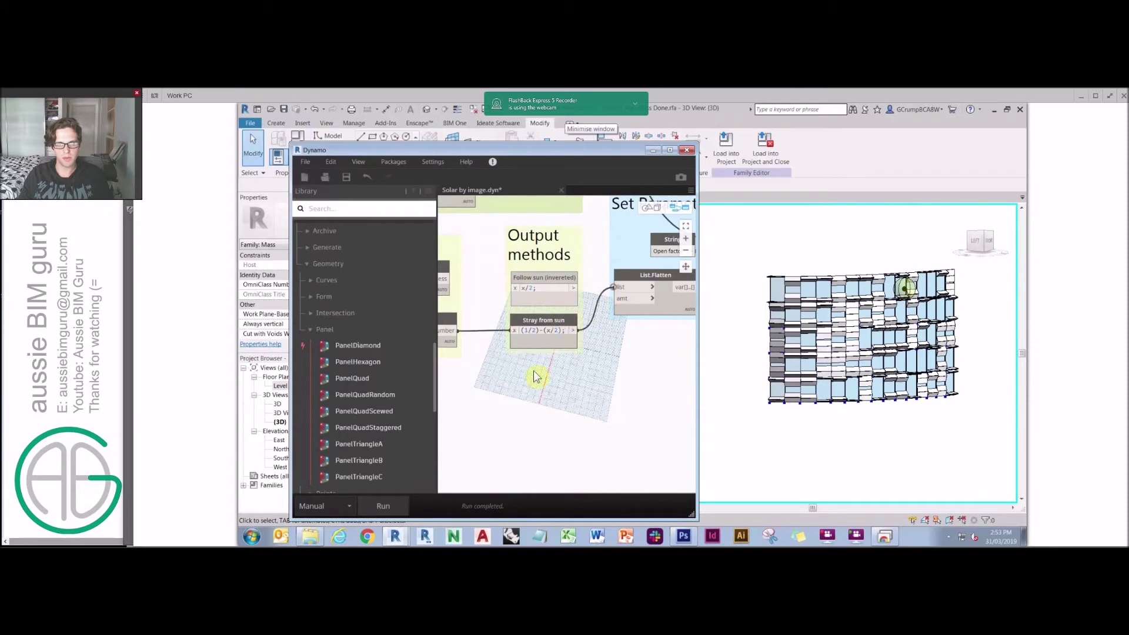
left_click(383, 506)
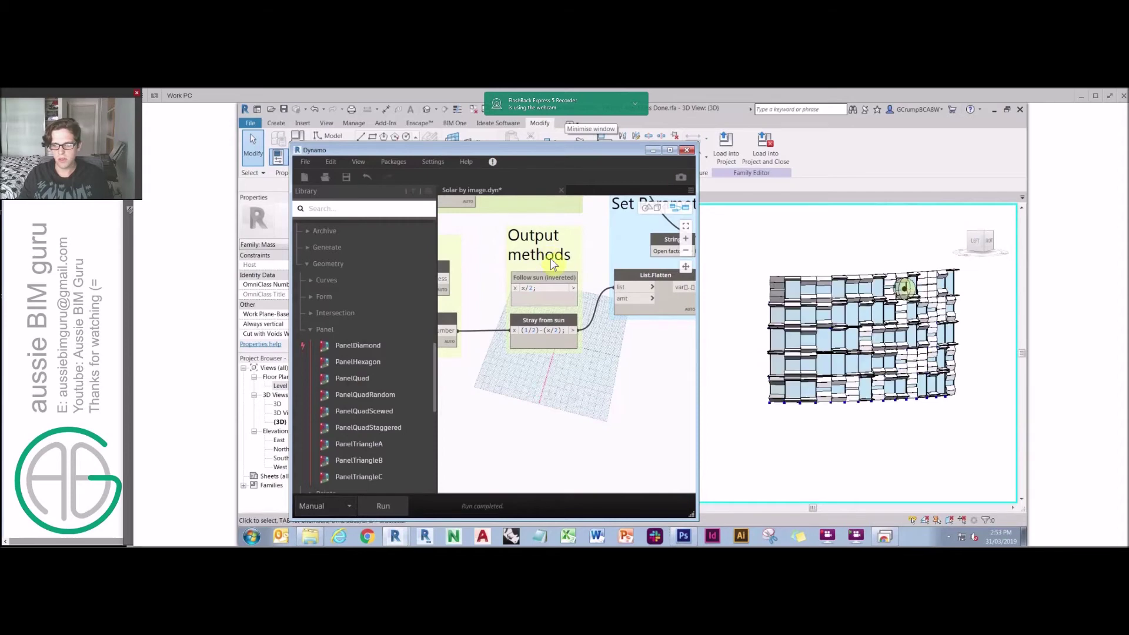
left_click(840, 229)
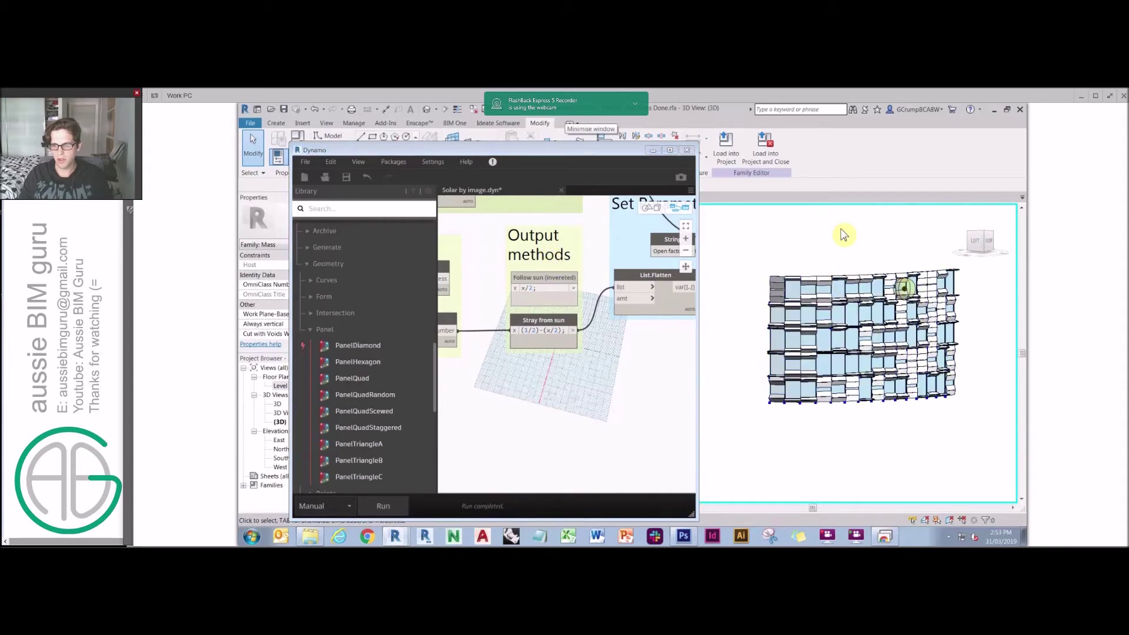